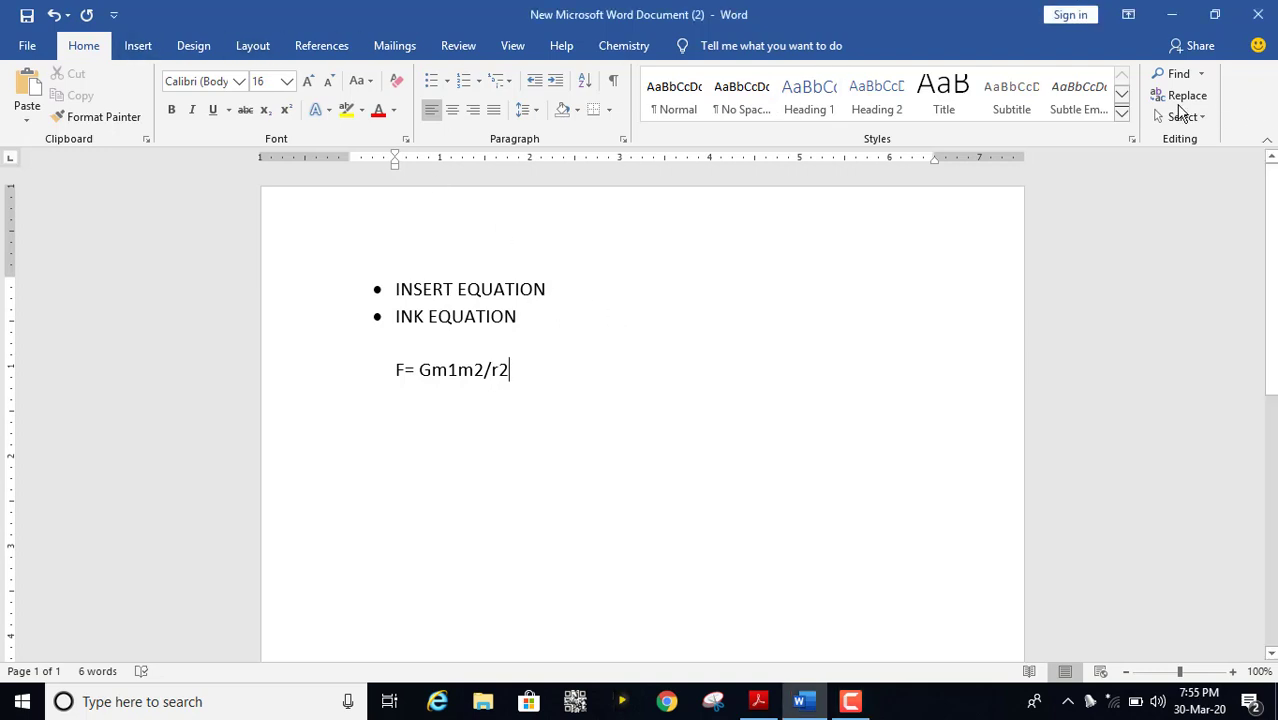
# Insert a blank equation from the Equation menu, then undo it, keeping only the F= Gm1m2/r2 line
pyautogui.click(136, 46)
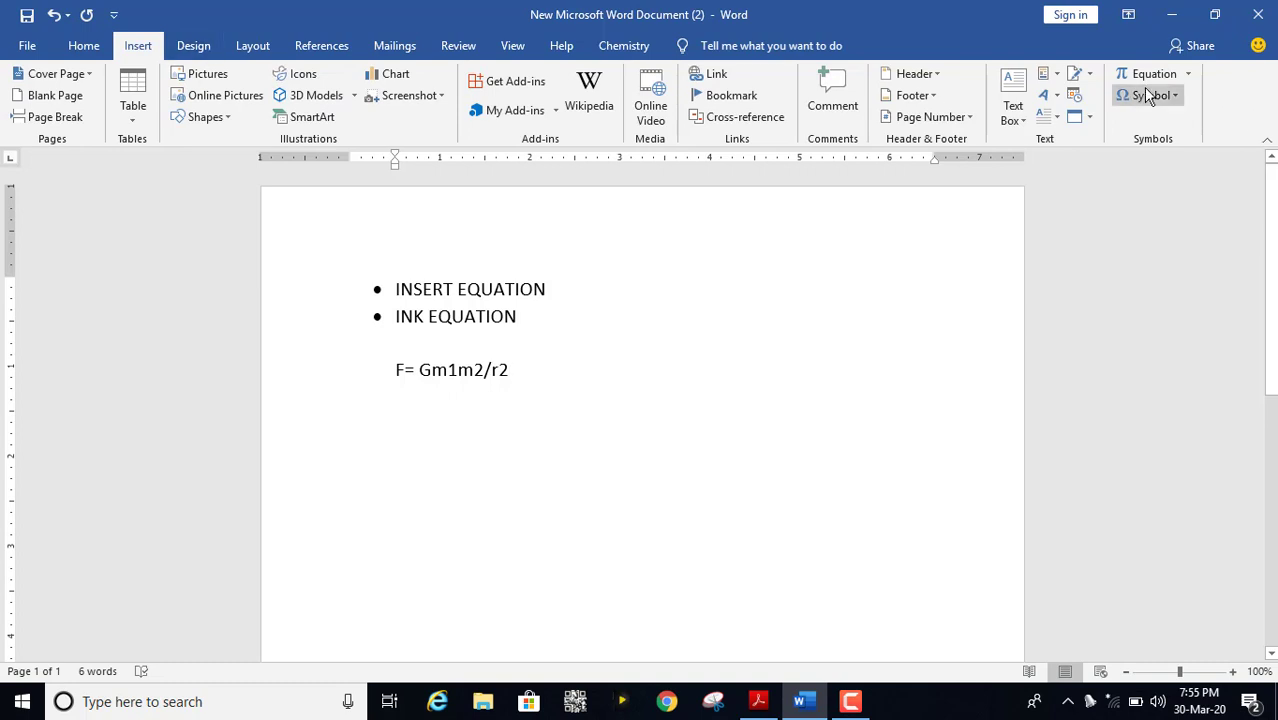
pyautogui.click(1188, 74)
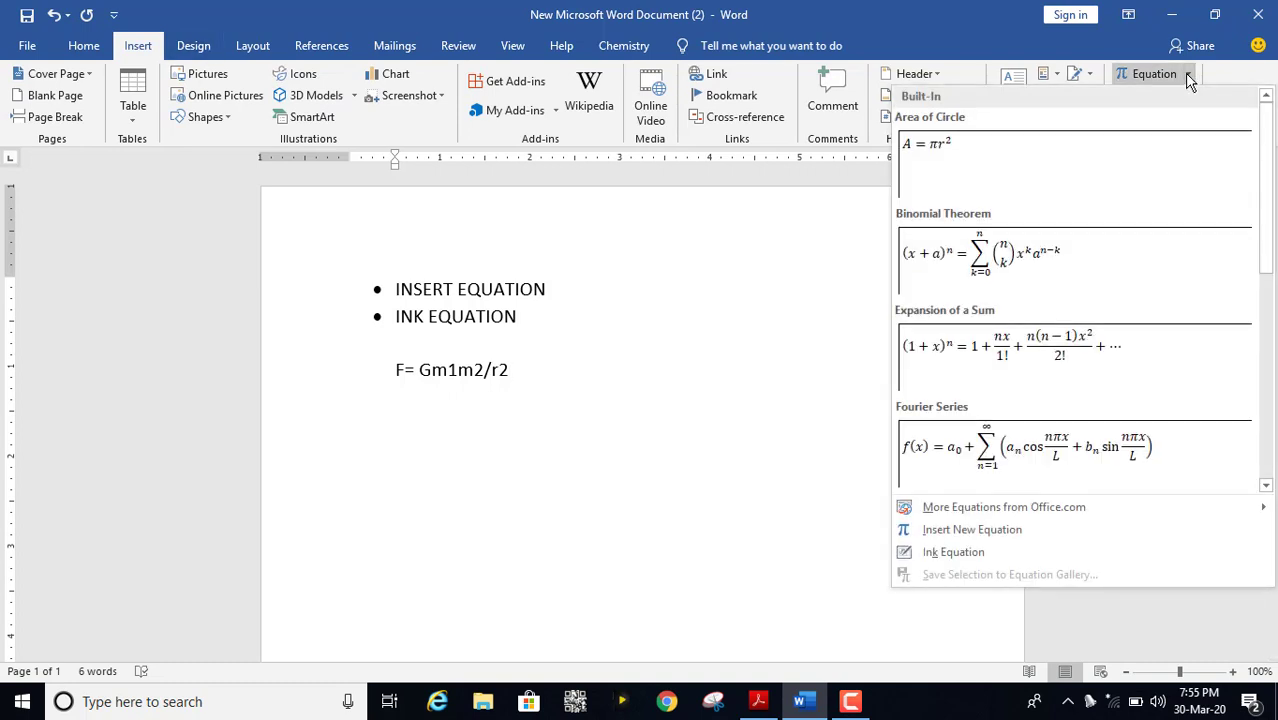
pyautogui.click(695, 220)
pyautogui.click(1152, 76)
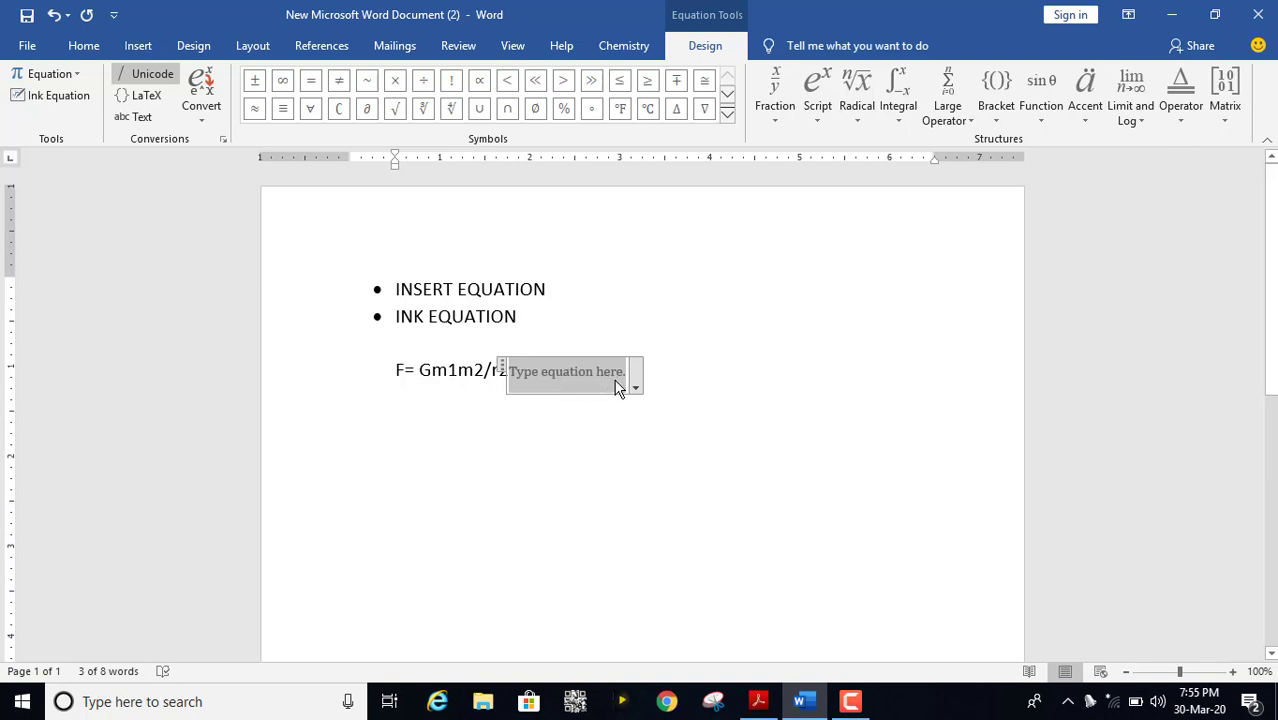
pyautogui.hotkey('ctrl', 'z')
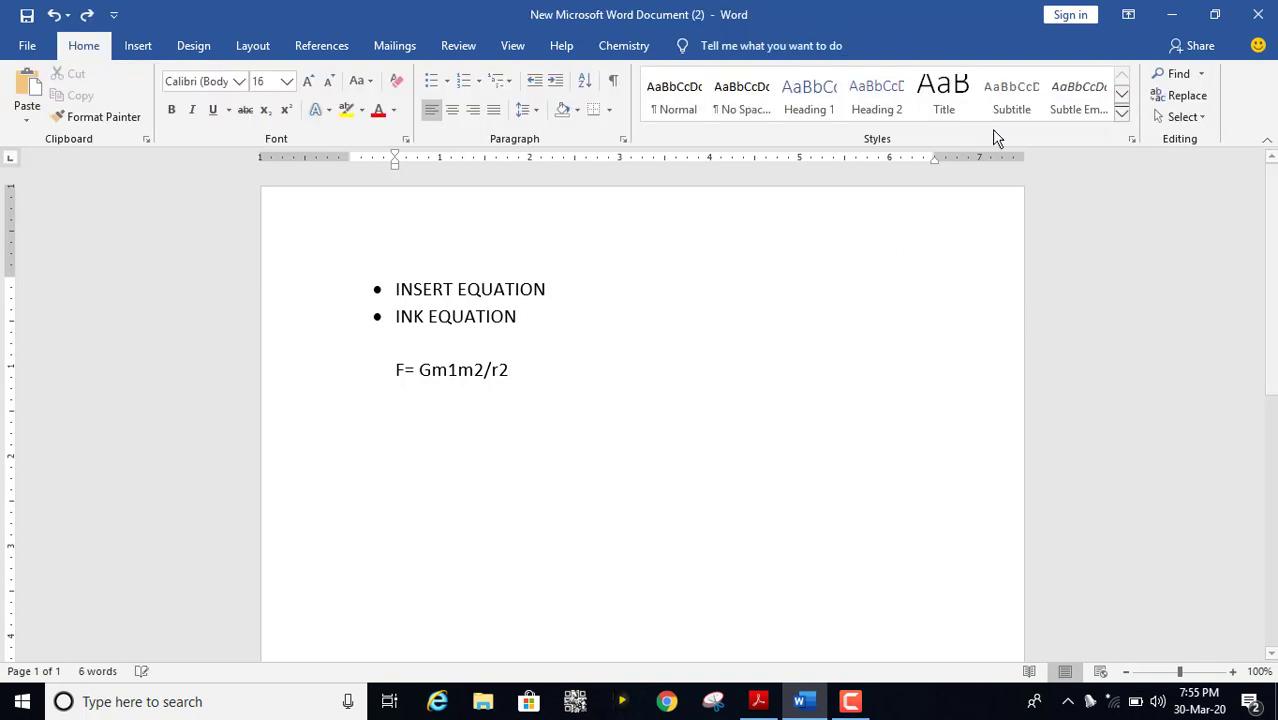
pyautogui.click(137, 46)
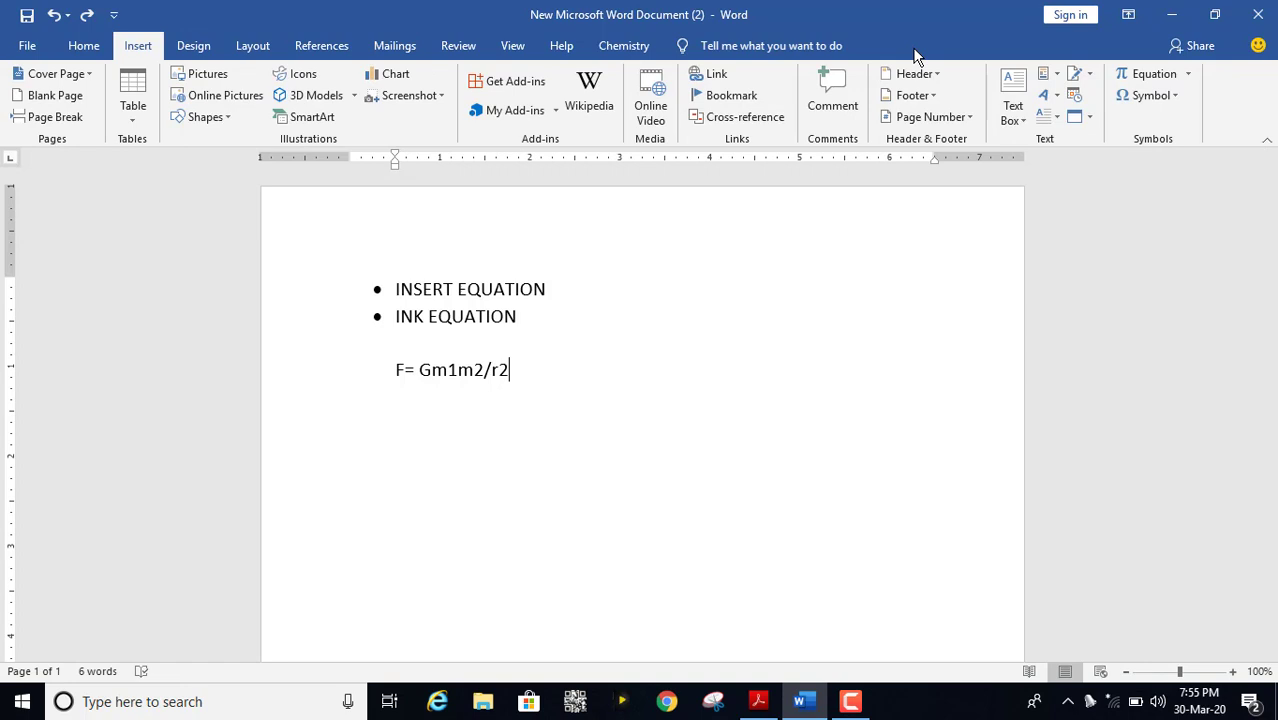
# Scroll through the Built-In equation gallery, dismiss it with Esc, and reopen it
pyautogui.click(1186, 74)
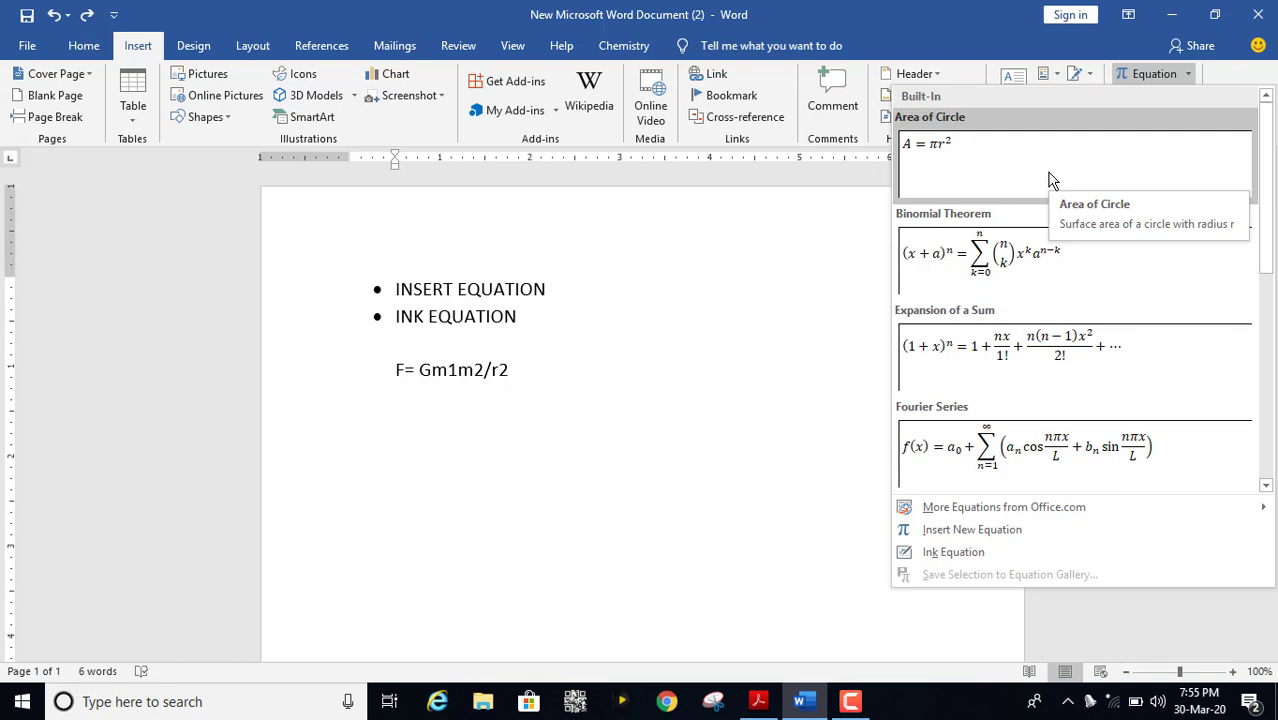
pyautogui.moveTo(1267, 268)
pyautogui.mouseDown()
pyautogui.moveTo(1272, 385)
pyautogui.moveTo(1252, 366)
pyautogui.mouseUp()
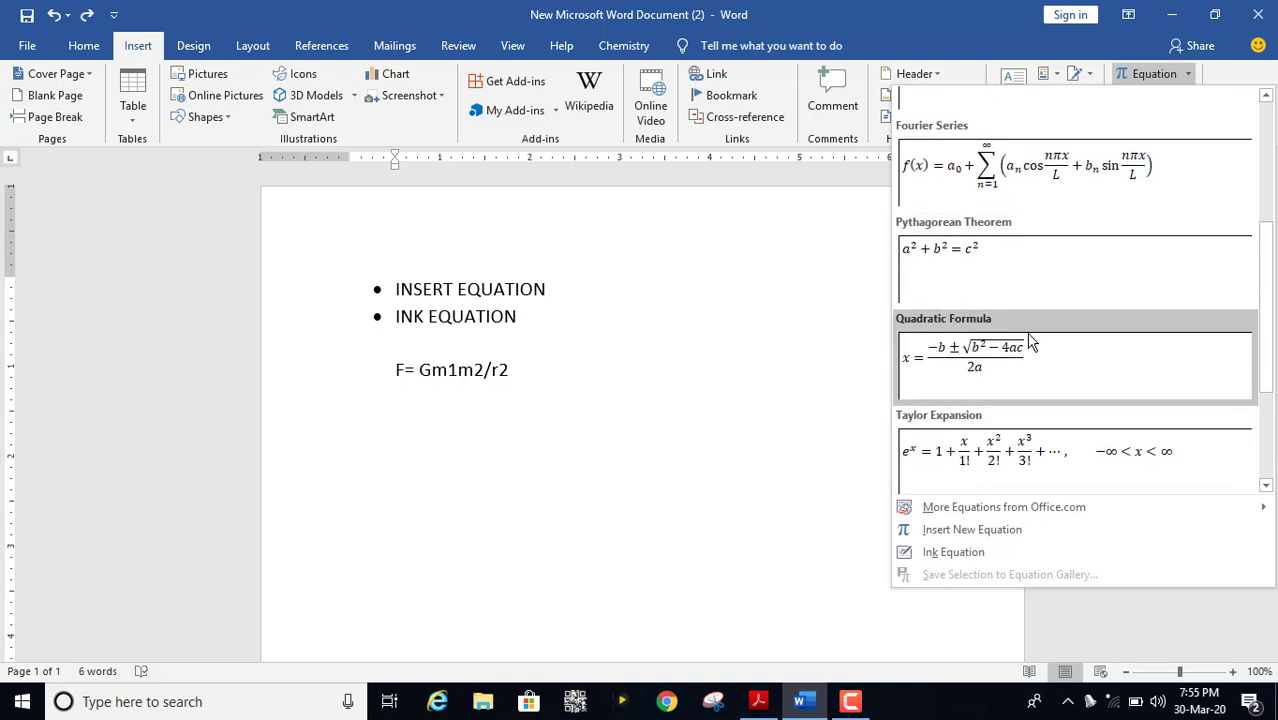
pyautogui.press('Escape')
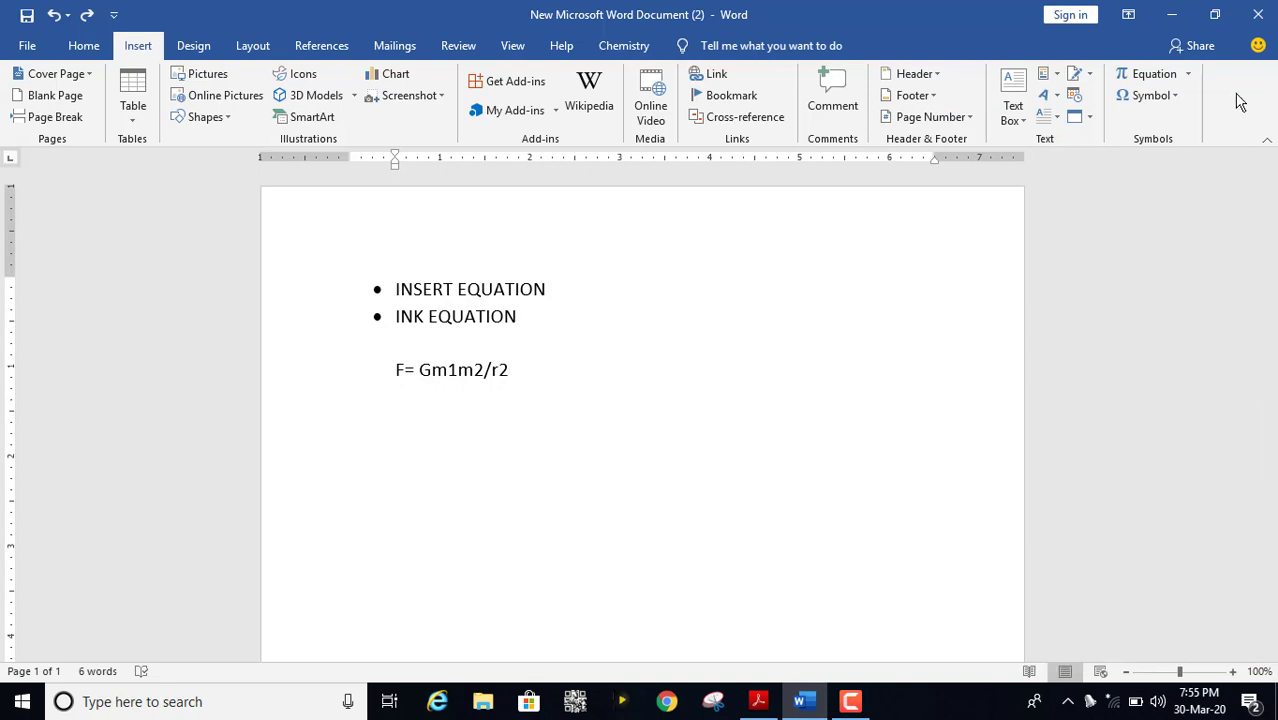
pyautogui.click(1188, 74)
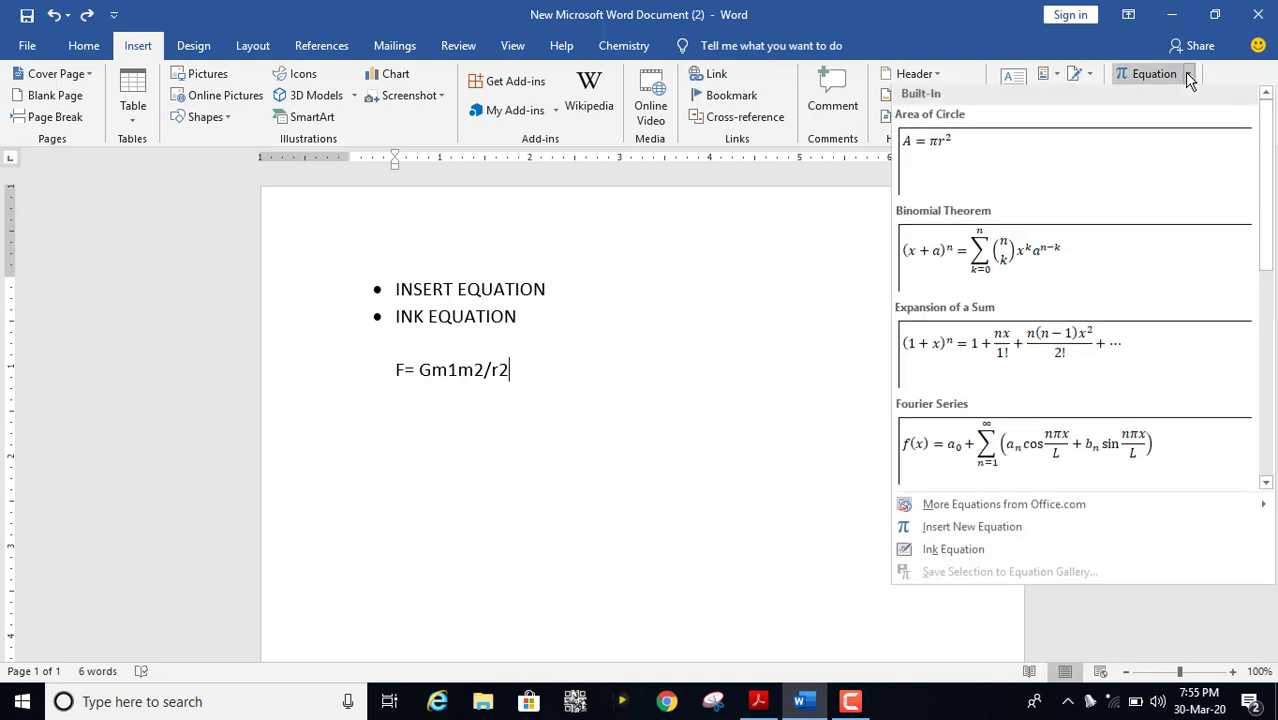
# Handwrite F = Gm1m2/r² with Ink Equation and insert the recognised result
pyautogui.click(962, 549)
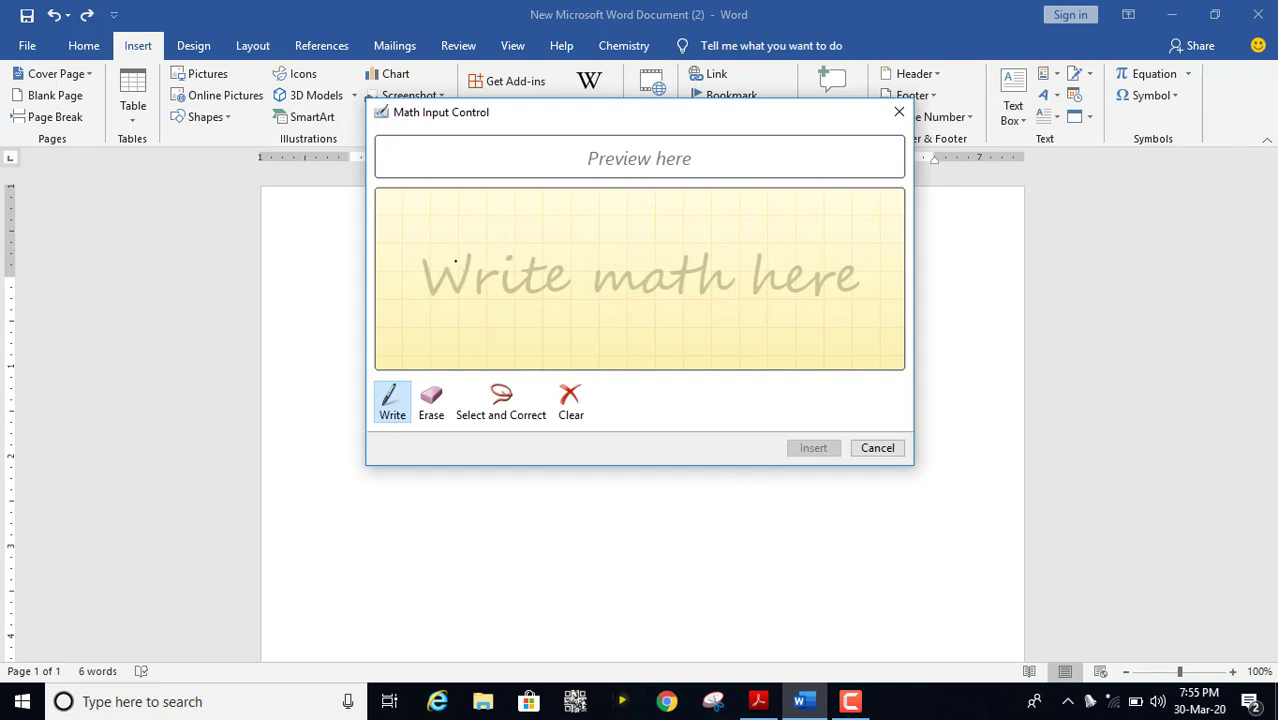
pyautogui.moveTo(448, 246)
pyautogui.mouseDown()
pyautogui.moveTo(456, 288)
pyautogui.moveTo(468, 268)
pyautogui.moveTo(540, 243)
pyautogui.mouseUp()
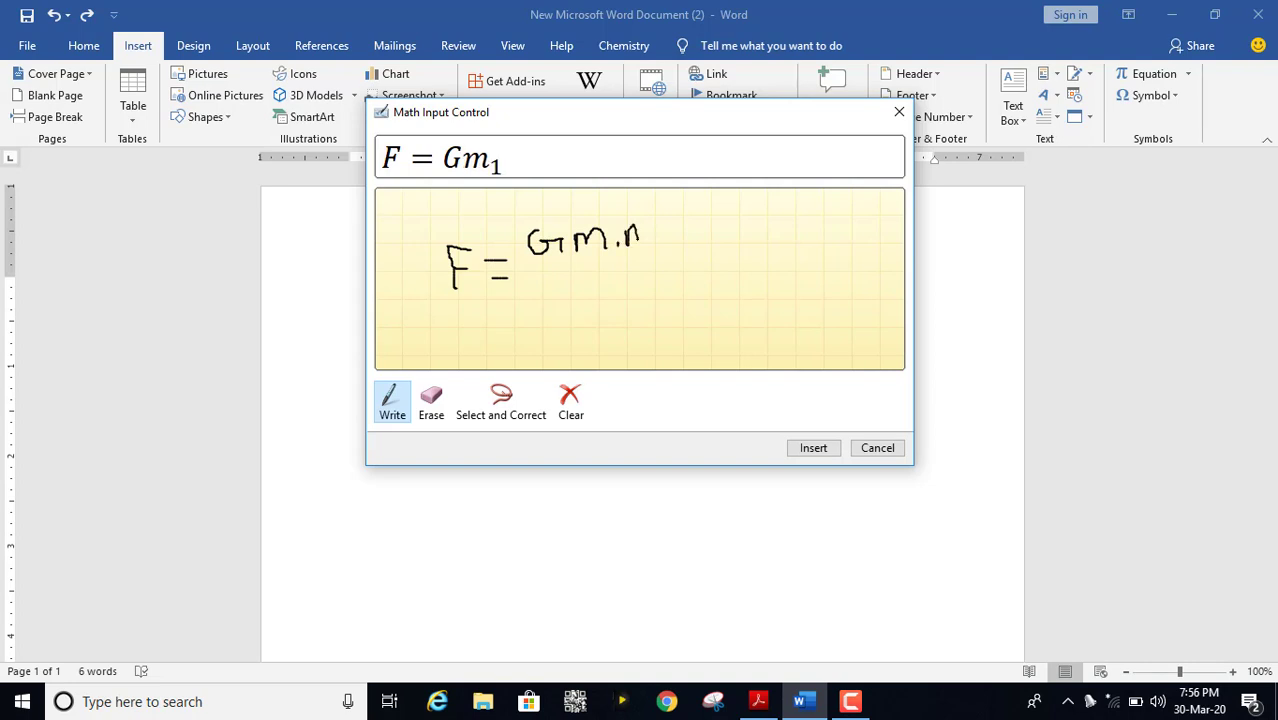
pyautogui.moveTo(639, 240); pyautogui.dragTo(668, 258)
pyautogui.moveTo(541, 272); pyautogui.dragTo(683, 266)
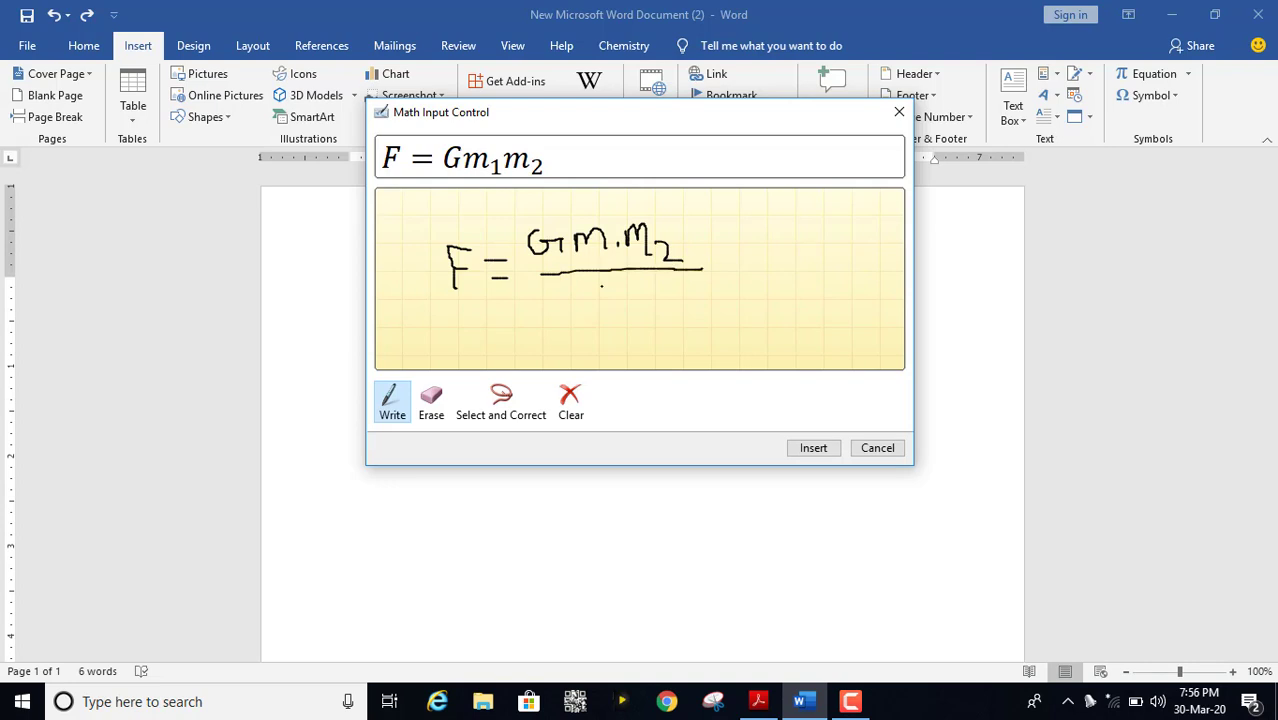
pyautogui.moveTo(609, 294); pyautogui.dragTo(638, 291)
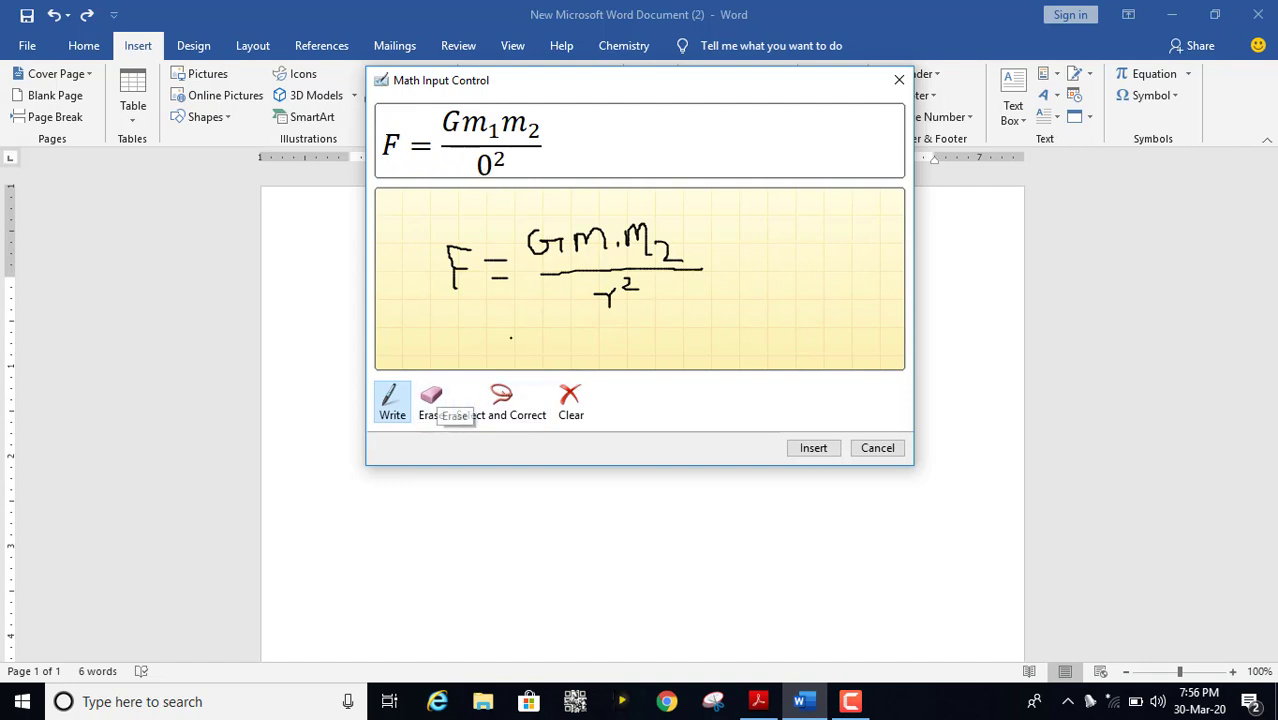
pyautogui.click(813, 448)
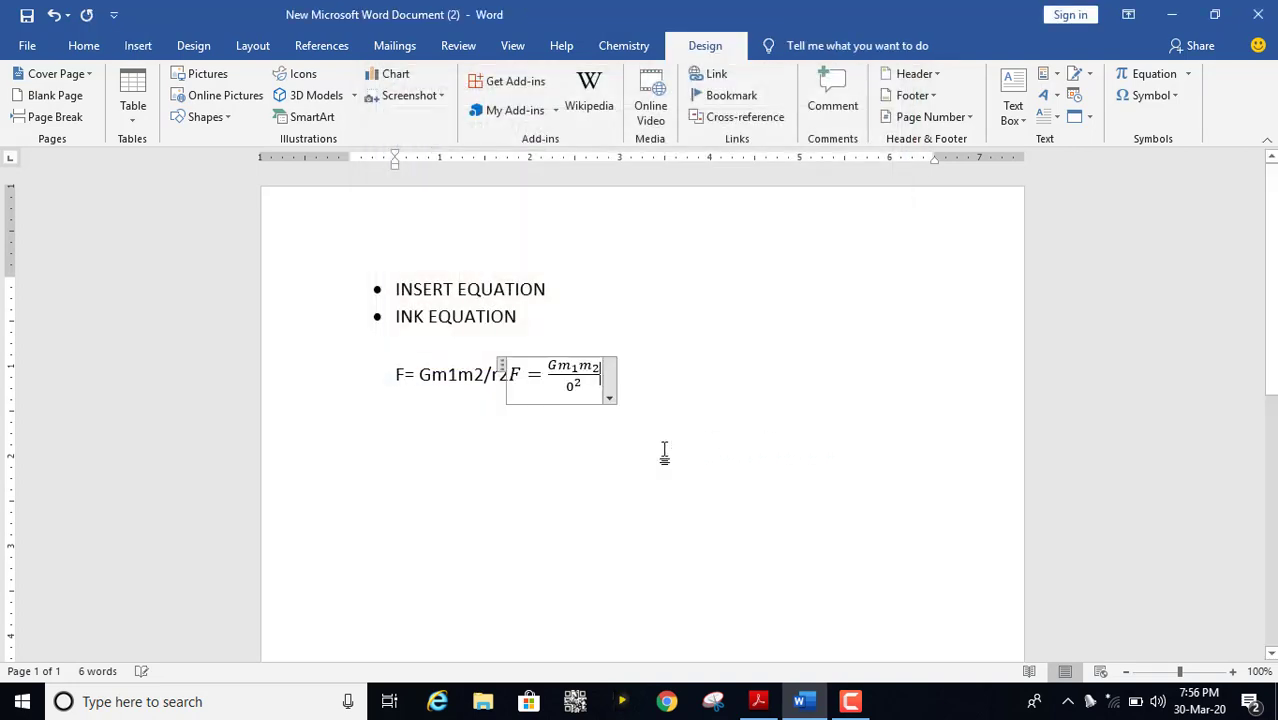
# Correct the misrecognised 0 denominator to r and enlarge the equation to 24 pt
pyautogui.doubleClick(570, 387)
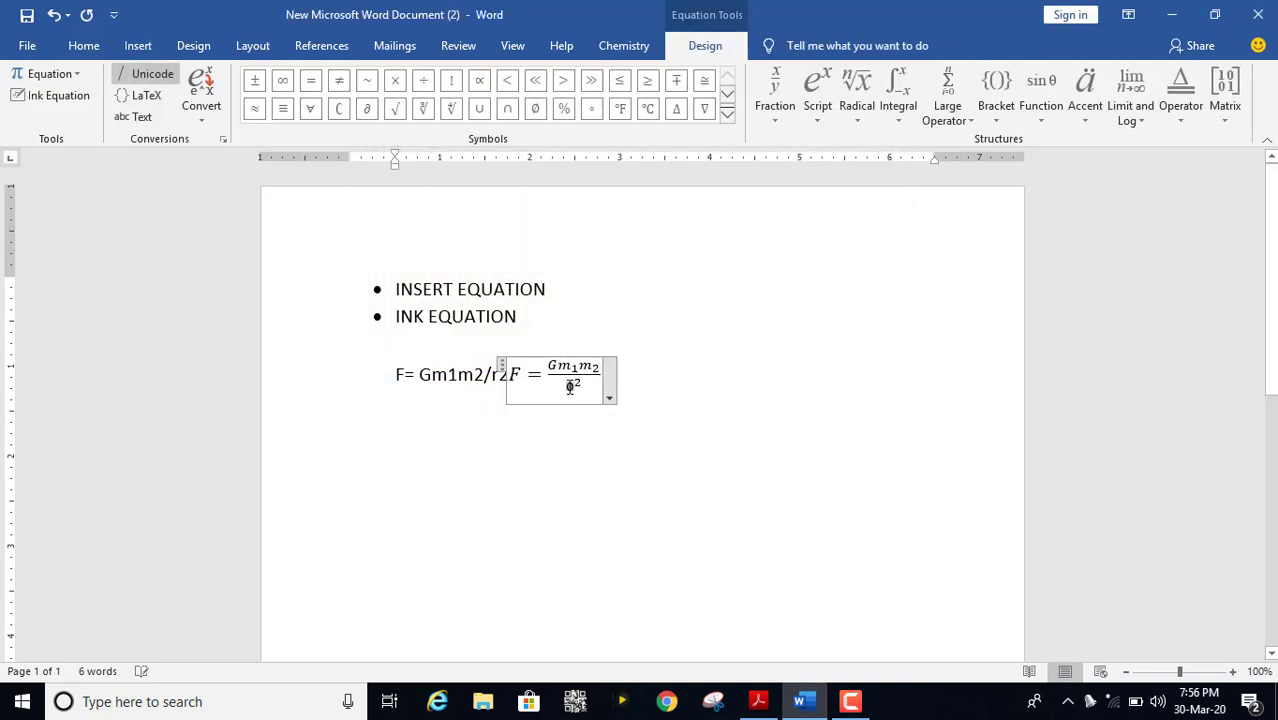
pyautogui.write('r')
pyautogui.click(650, 386)
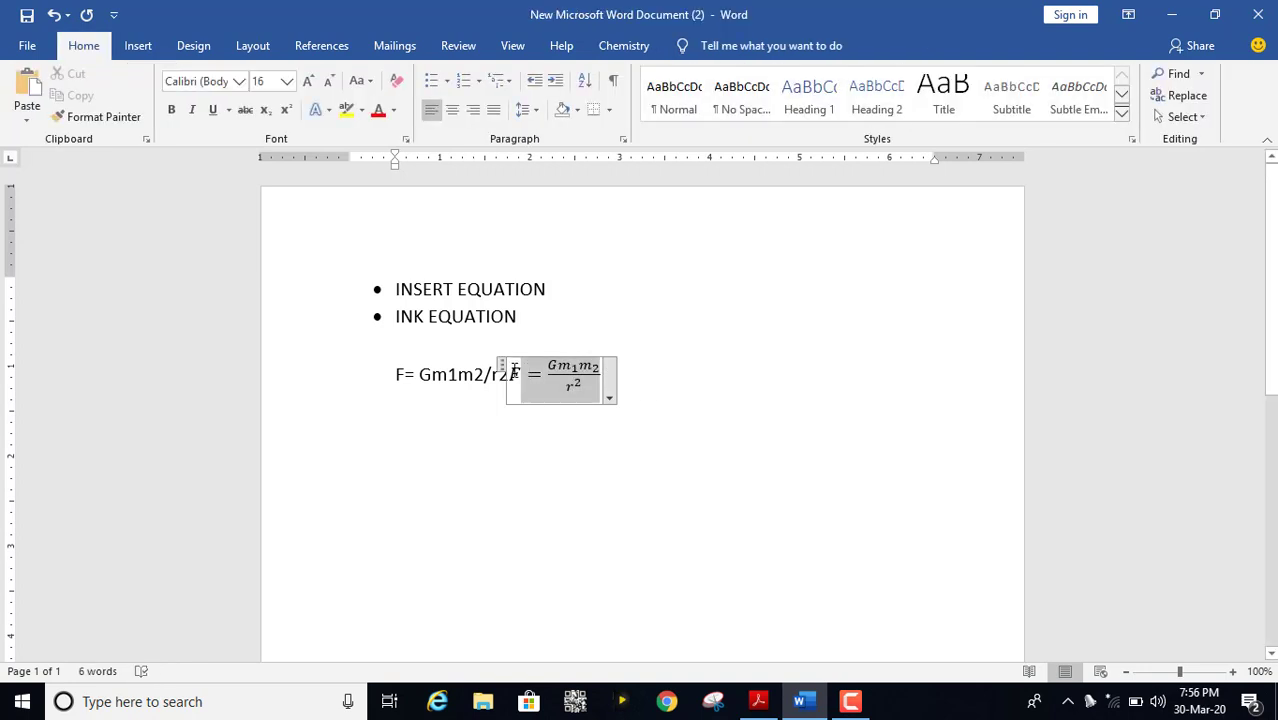
pyautogui.click(513, 372)
pyautogui.hotkey('ctrl', 'shift', '.')
pyautogui.hotkey('ctrl', 'shift', '.')
pyautogui.hotkey('ctrl', 'shift', '.')
pyautogui.hotkey('ctrl', 'shift', '.')
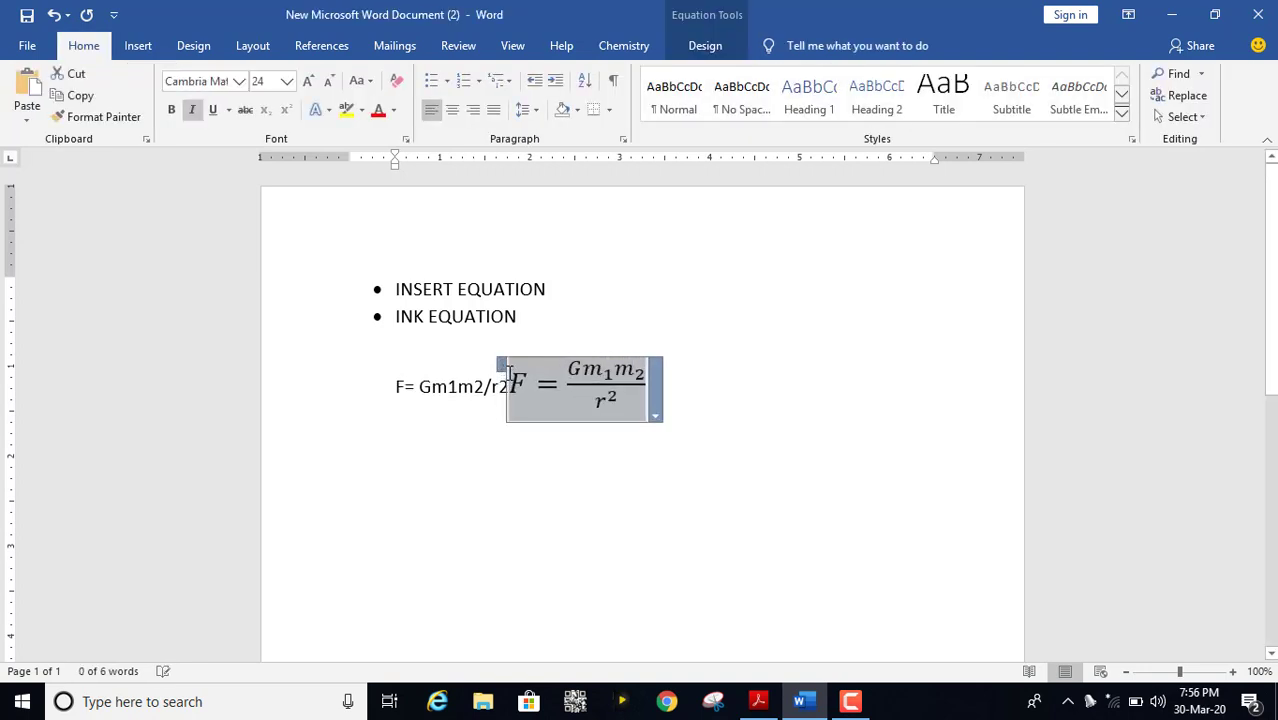
pyautogui.click(652, 441)
# Move the equation onto its own centred line and select the plain-text formula line
pyautogui.click(513, 386)
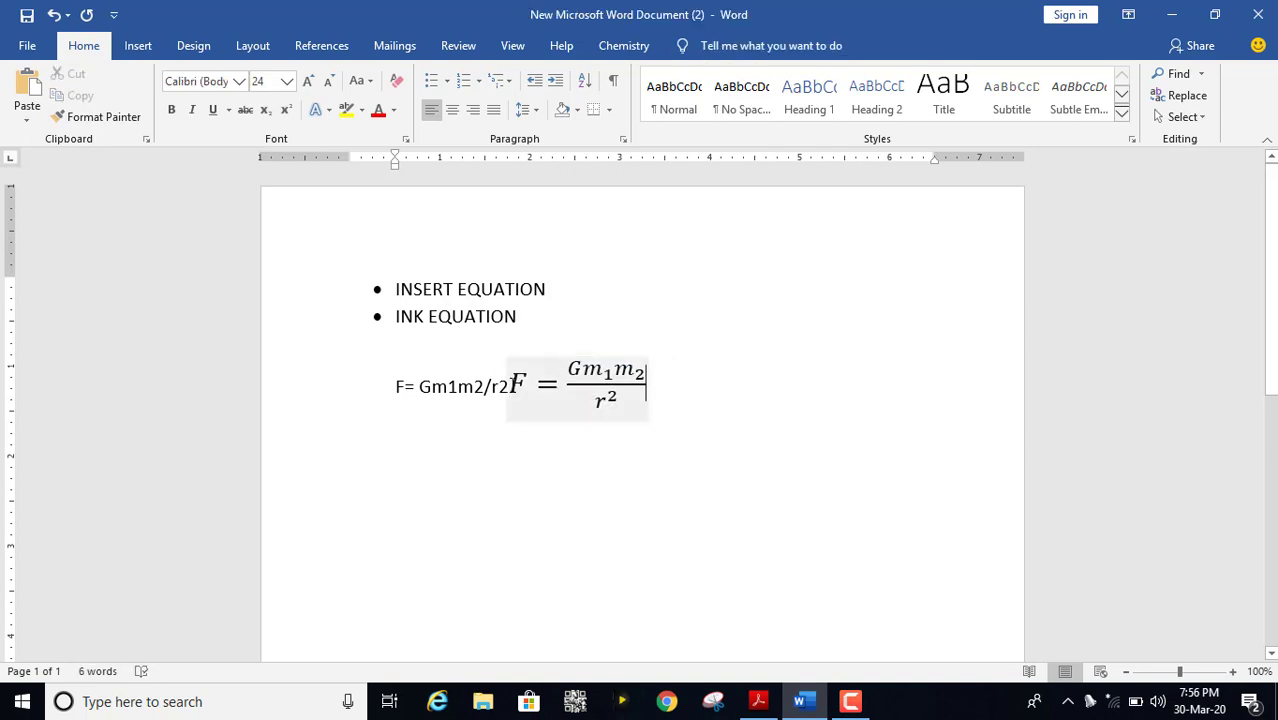
pyautogui.press('Return')
pyautogui.click(800, 438)
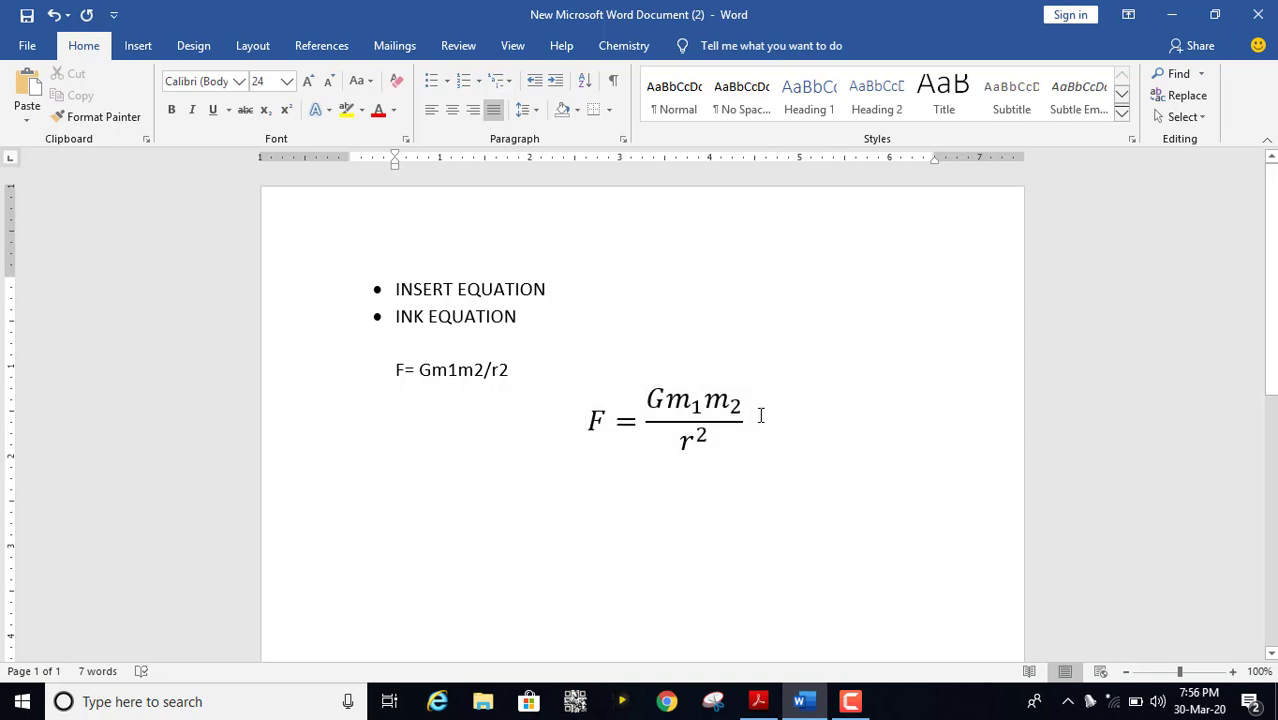
pyautogui.tripleClick(478, 370)
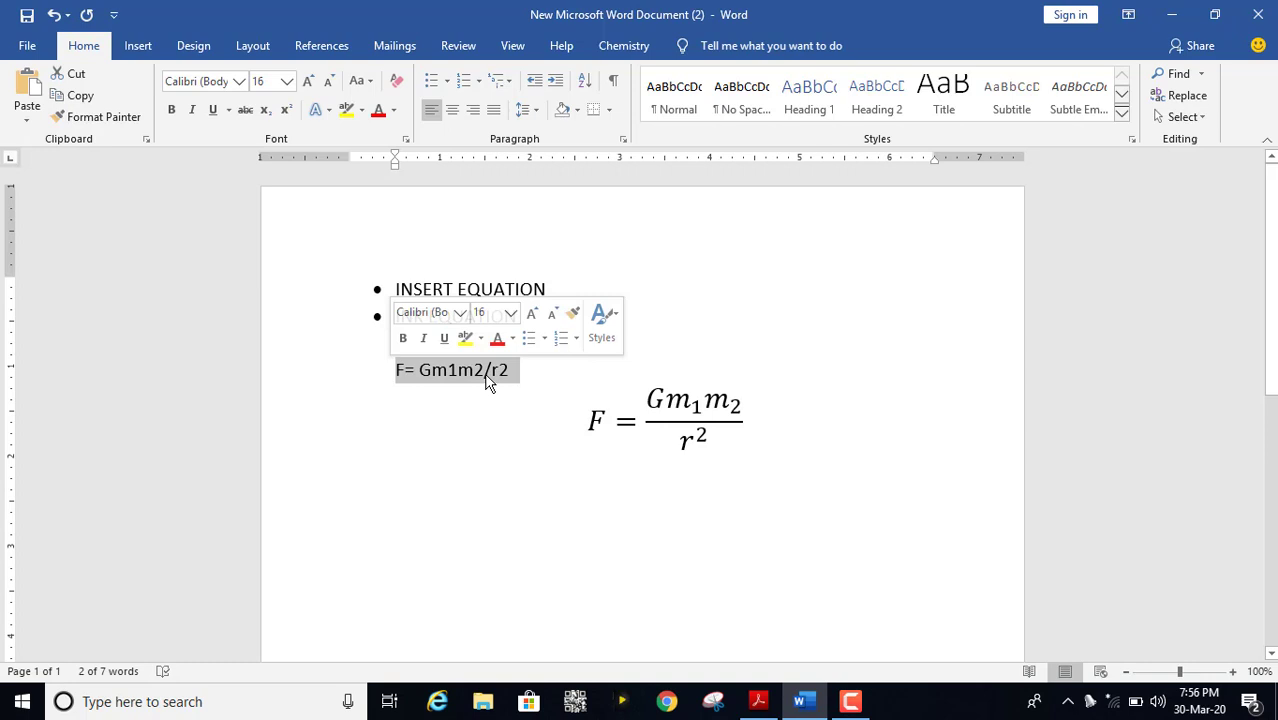
# Try ribbon subscript/superscript buttons on the formula's digits, then undo and restore the equation line
pyautogui.click(520, 366)
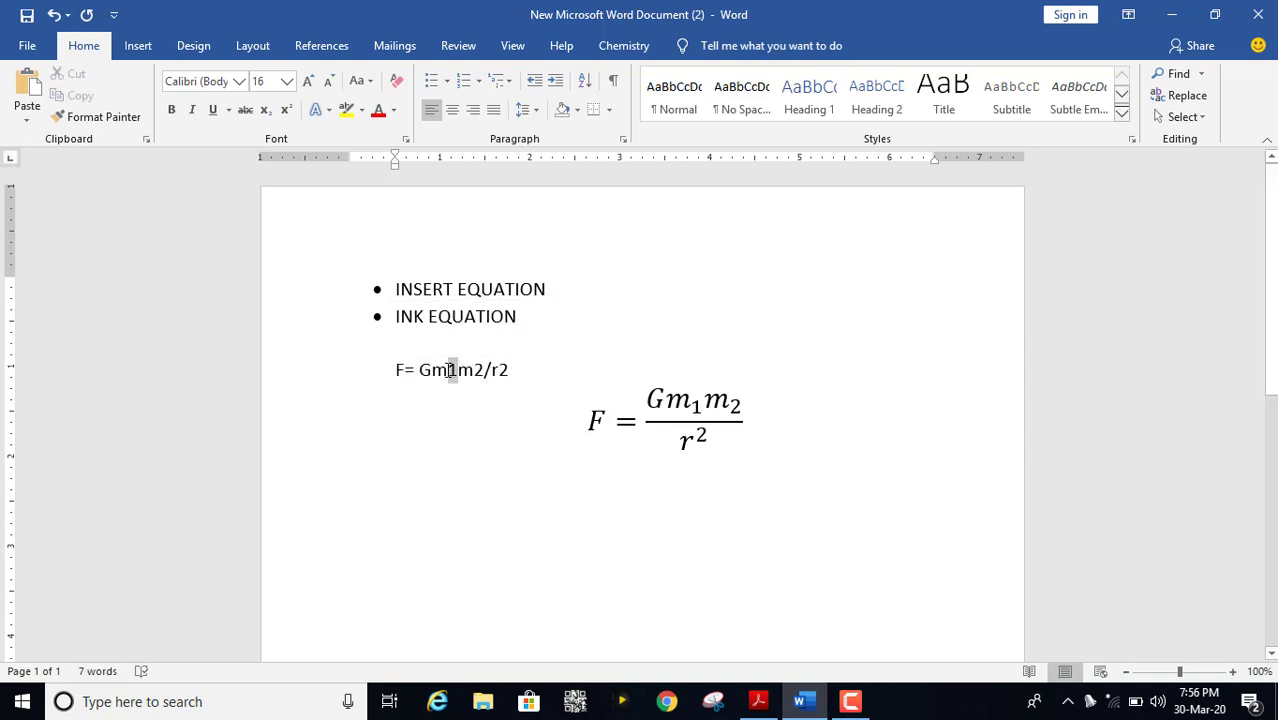
pyautogui.moveTo(448, 370); pyautogui.dragTo(458, 370)
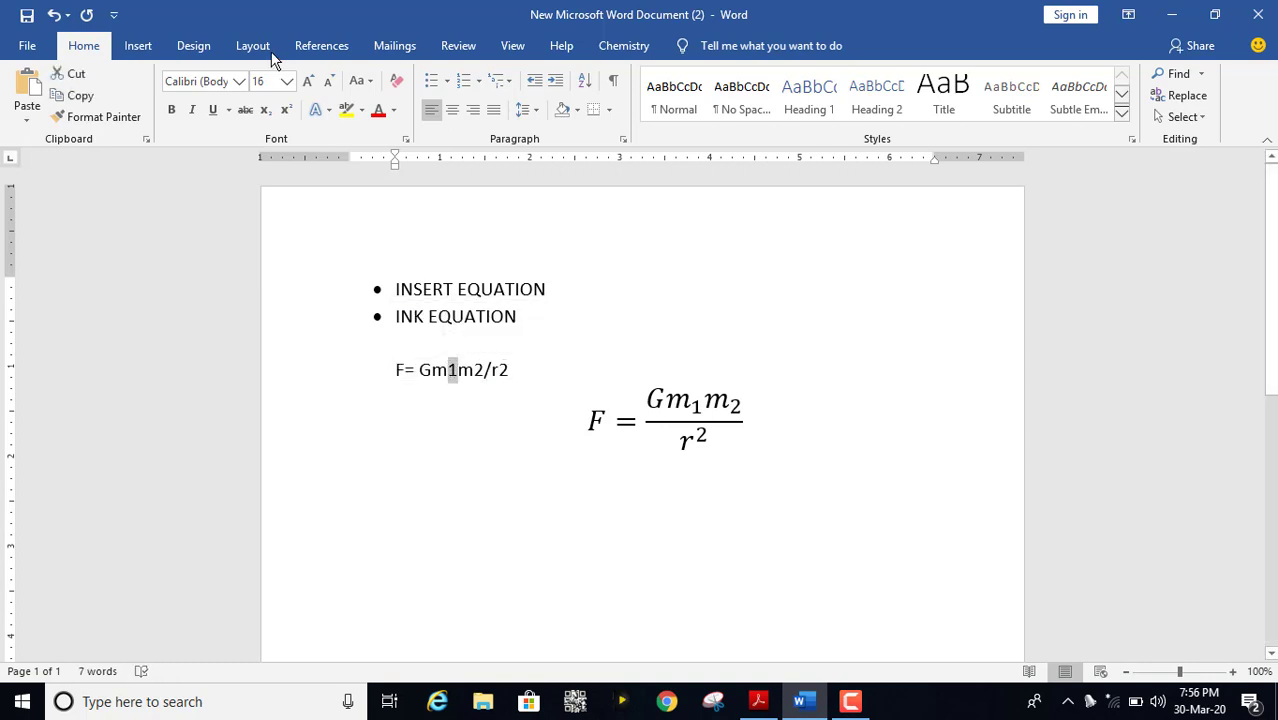
pyautogui.click(267, 112)
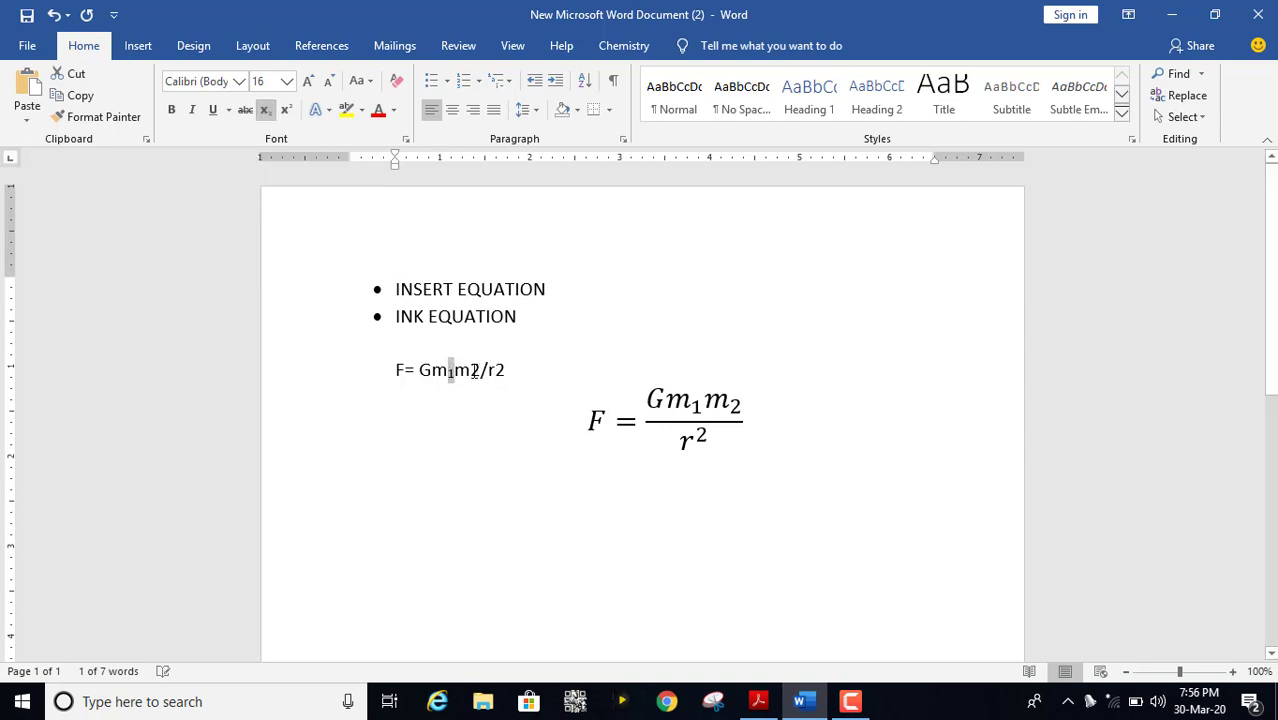
pyautogui.moveTo(469, 371); pyautogui.dragTo(502, 370)
pyautogui.click(265, 110)
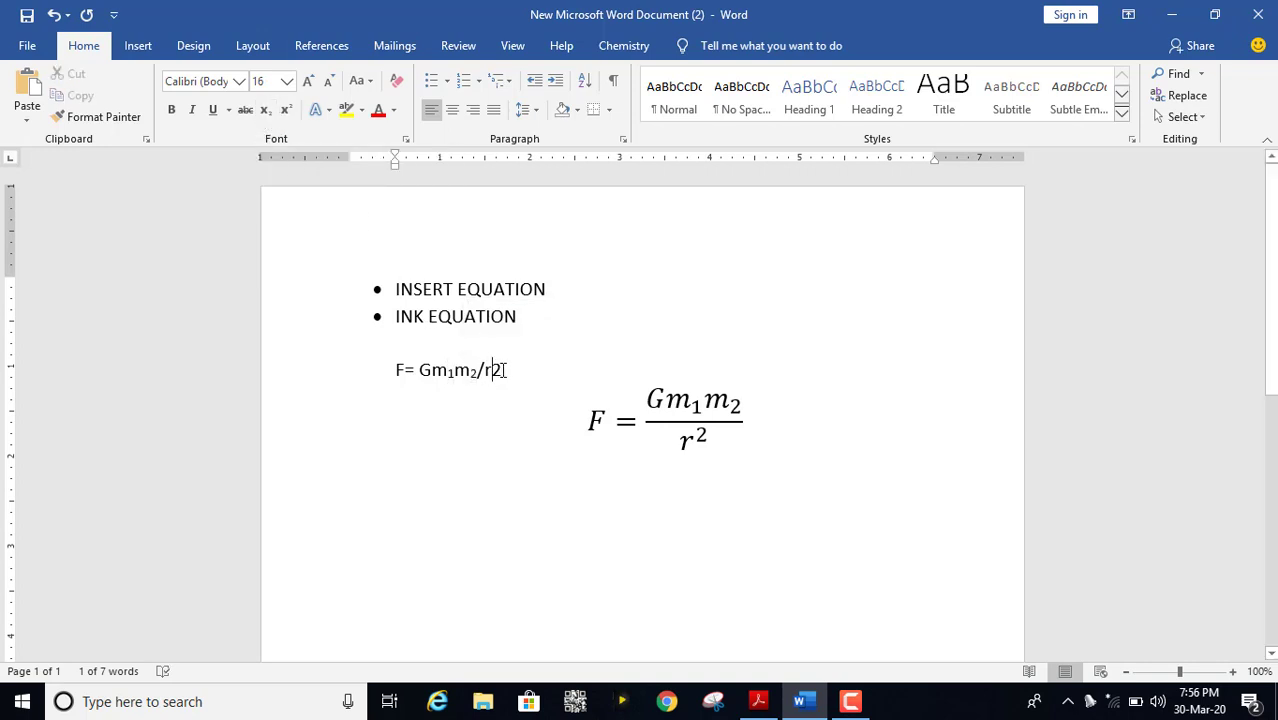
pyautogui.click(287, 112)
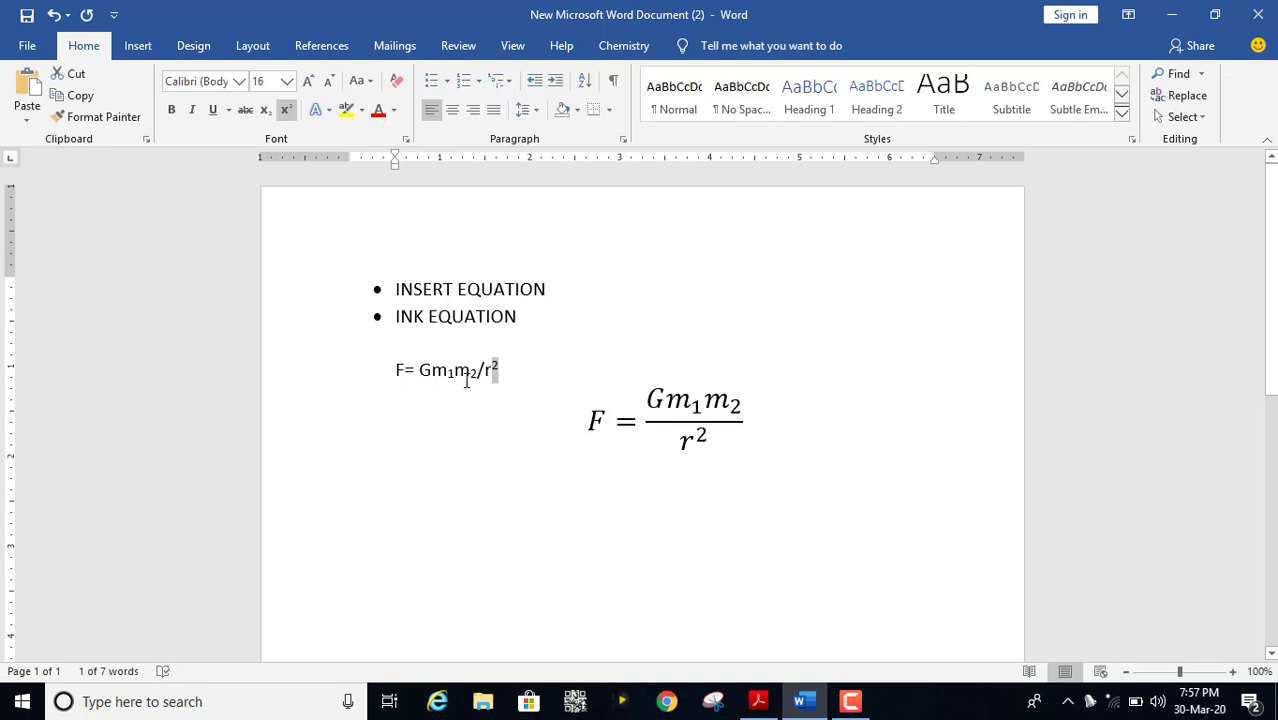
pyautogui.hotkey('ctrl', 'z')
pyautogui.hotkey('ctrl', 'z')
pyautogui.hotkey('ctrl', 'z')
pyautogui.hotkey('ctrl', 'z')
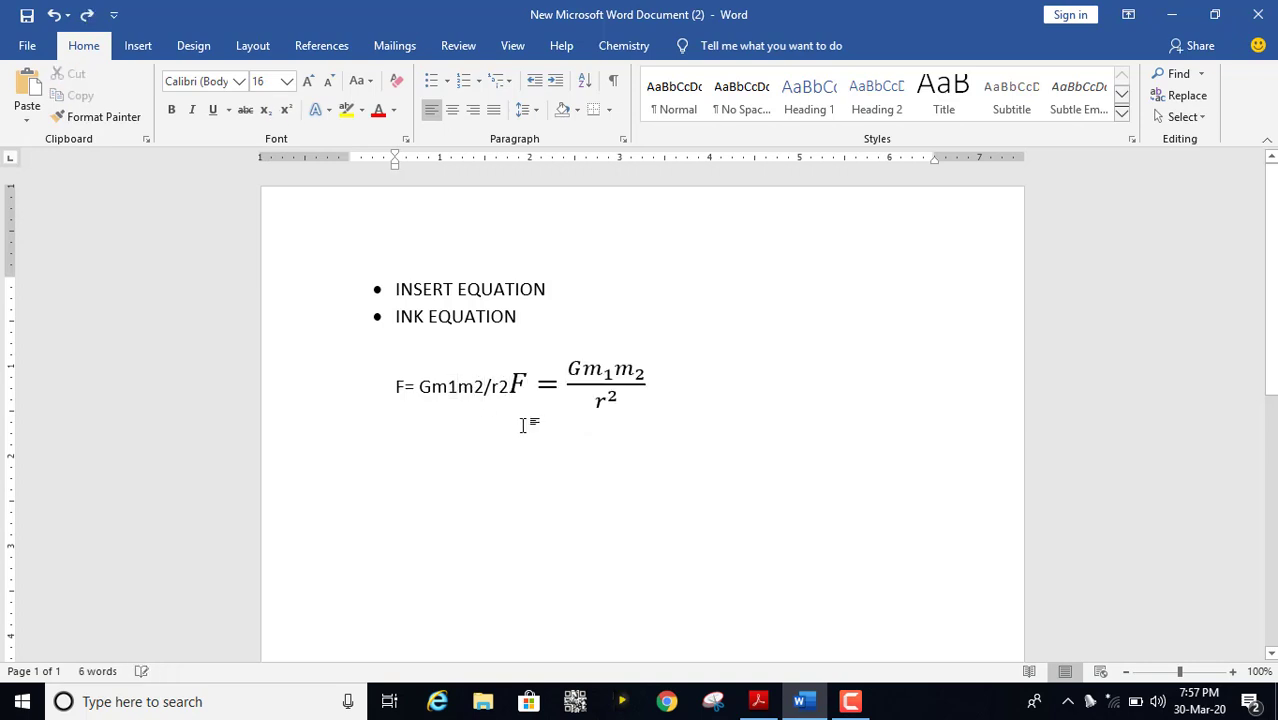
pyautogui.press('Return')
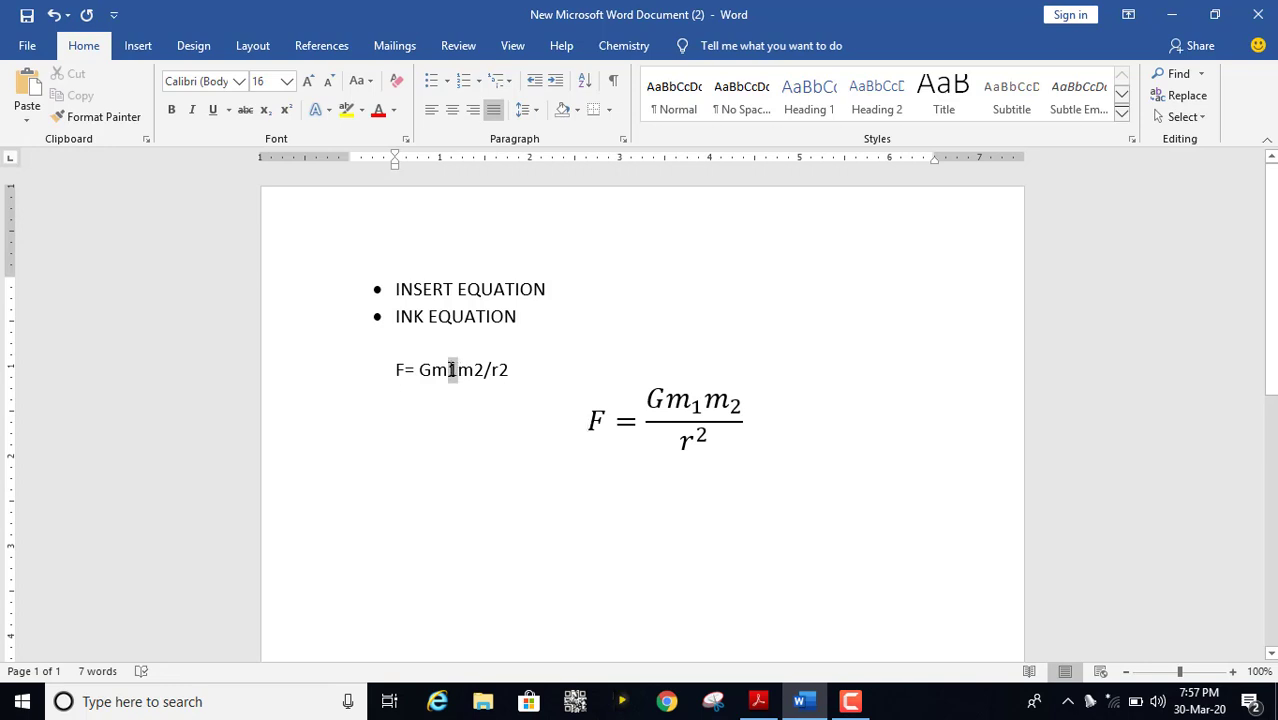
# Subscript the 1 and 2 after m with Ctrl+= and superscript the 2 after r
pyautogui.moveTo(451, 370); pyautogui.dragTo(483, 370)
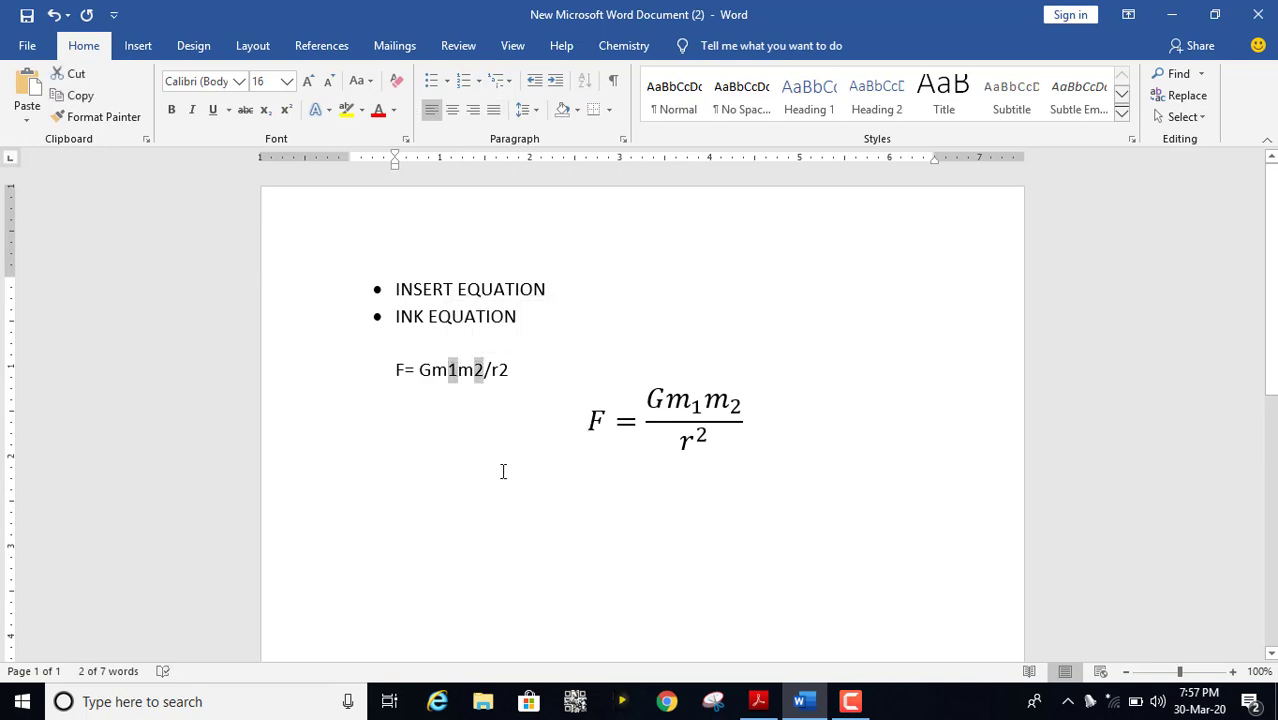
pyautogui.hotkey('ctrl', '=')
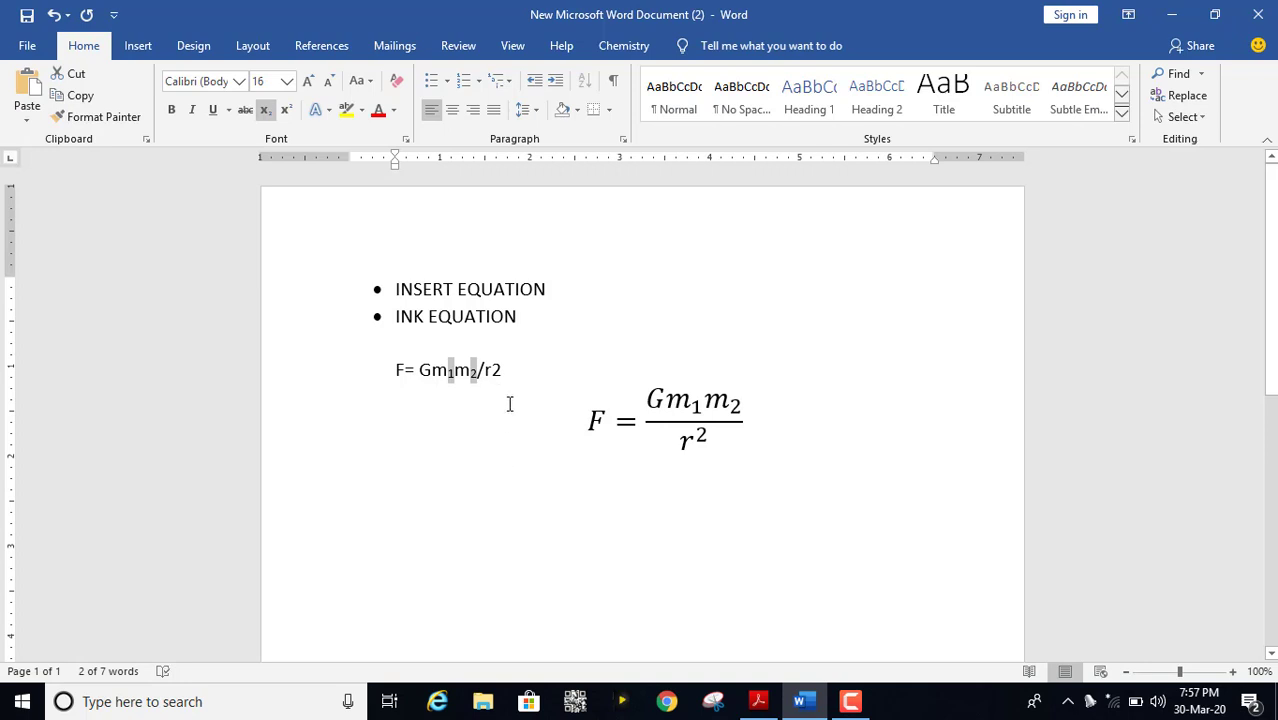
pyautogui.moveTo(502, 370); pyautogui.dragTo(490, 370)
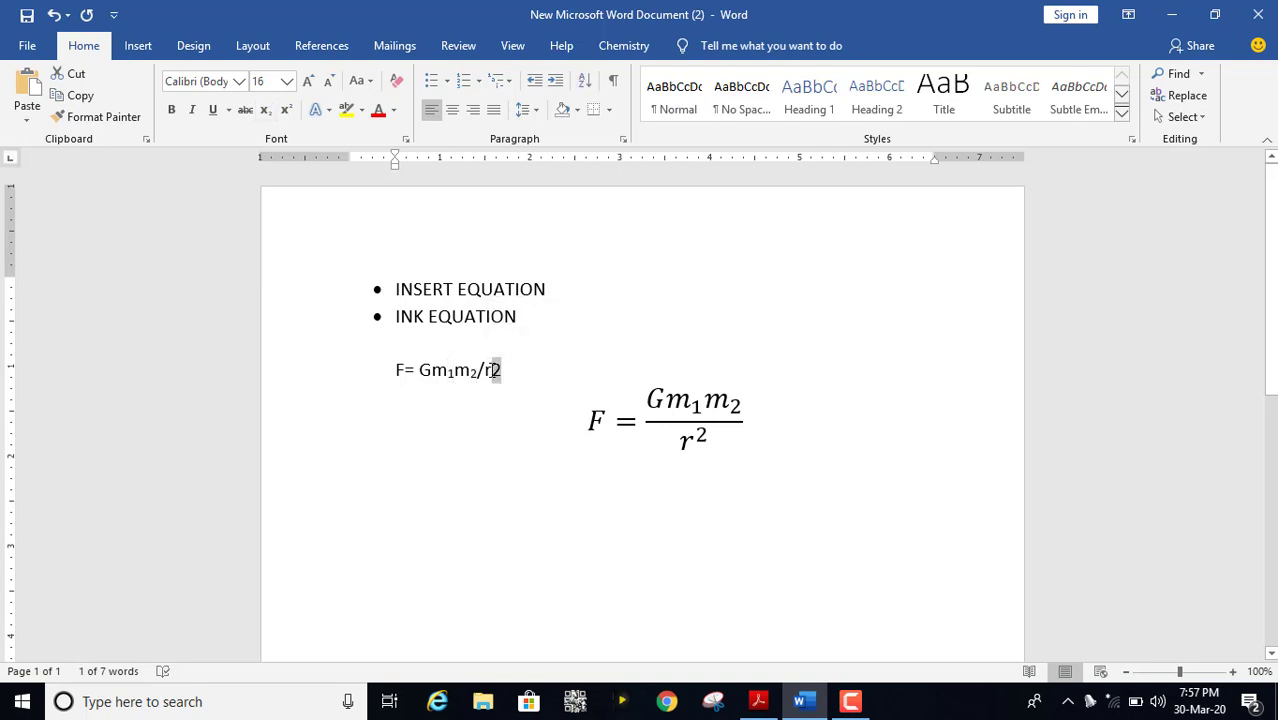
pyautogui.hotkey('ctrl', 'shift', '+')
pyautogui.click(508, 382)
pyautogui.click(683, 412)
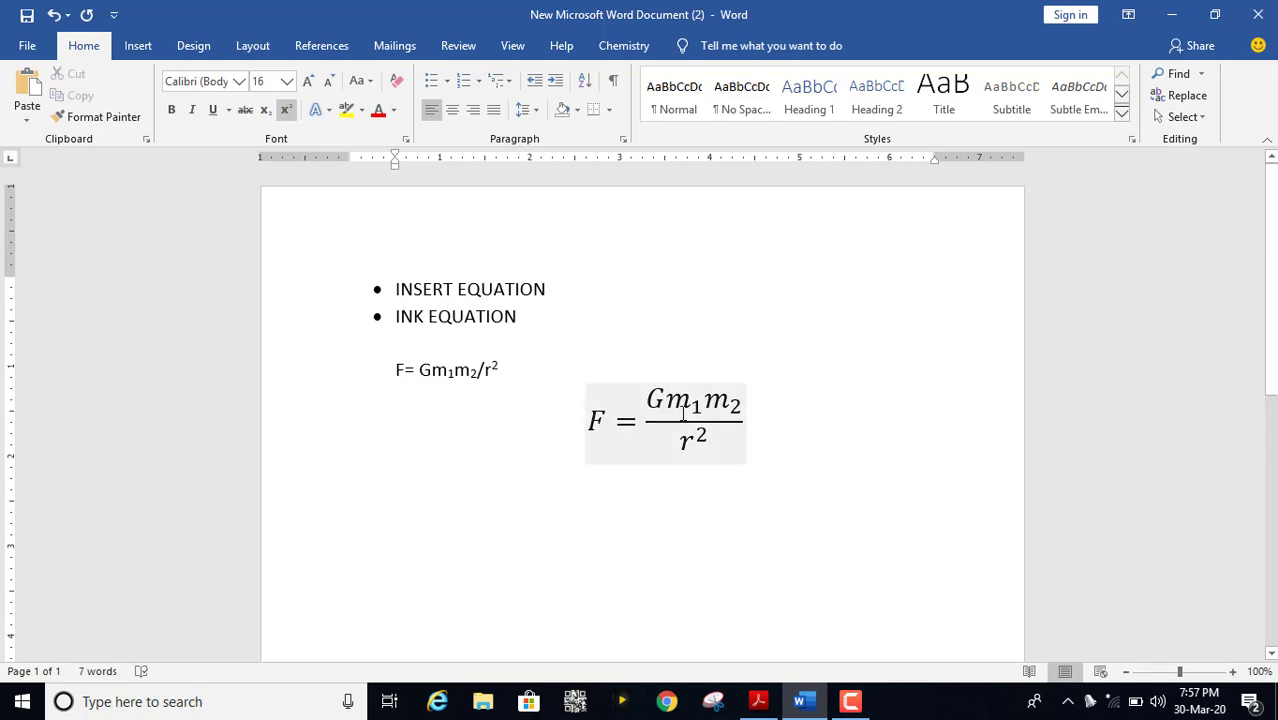
pyautogui.click(532, 352)
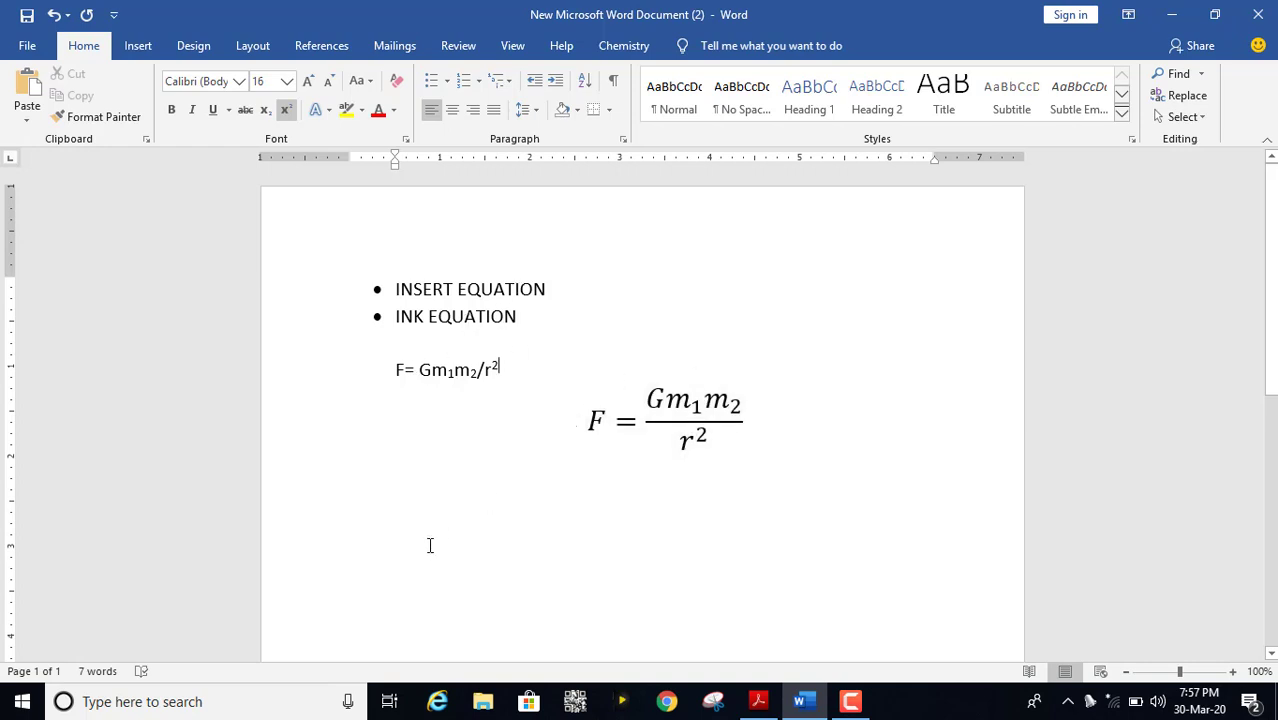
# Insert a new equation below the gravity formula with Alt+= and type F = Gm
pyautogui.click(132, 46)
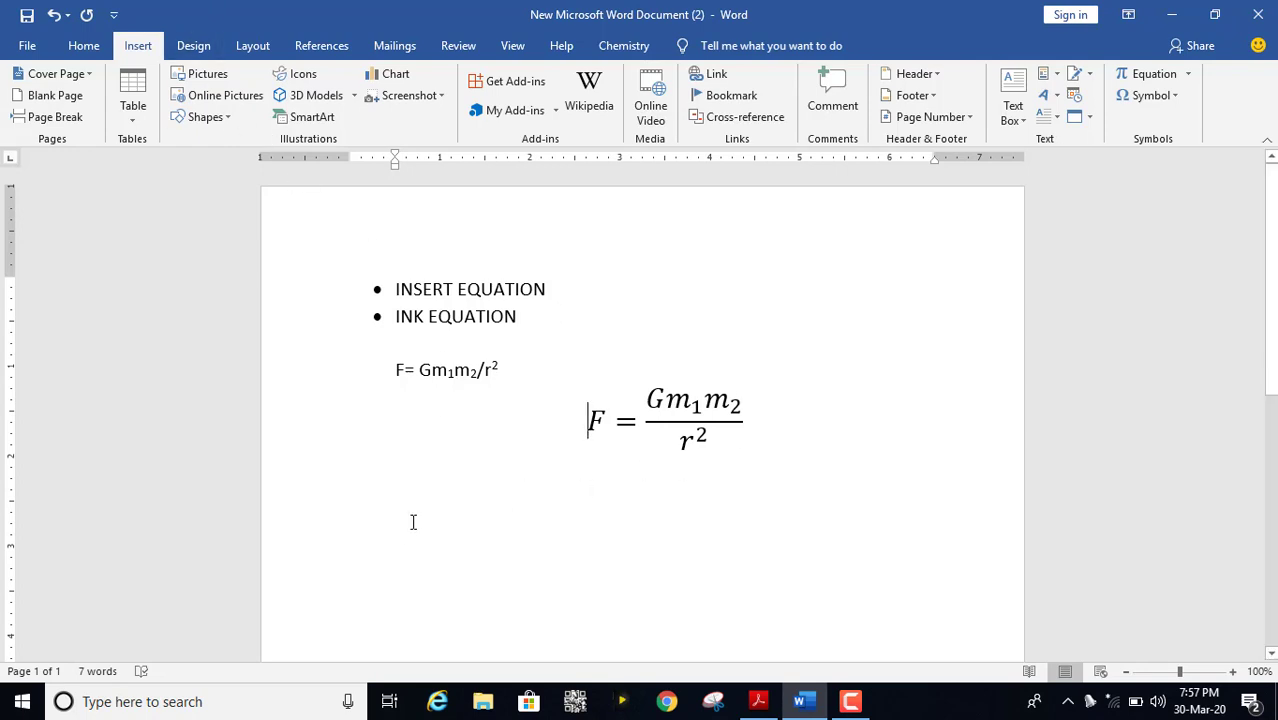
pyautogui.click(741, 457)
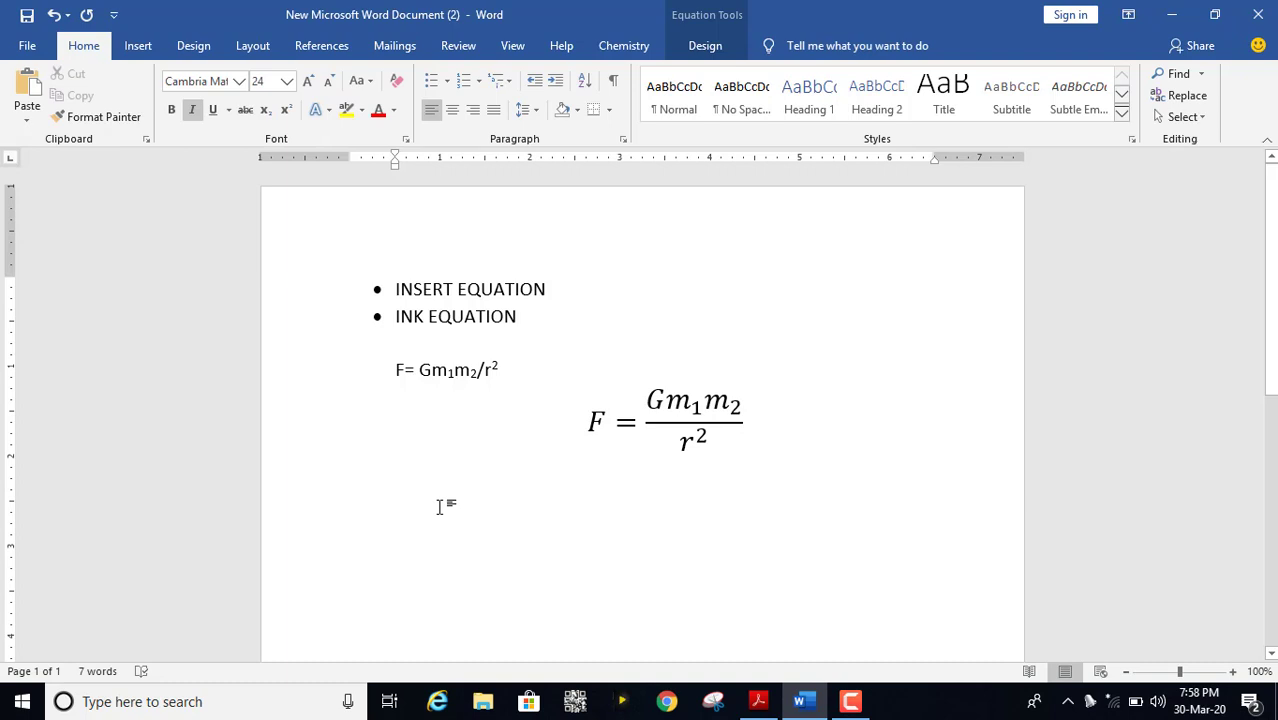
pyautogui.hotkey('alt', '=')
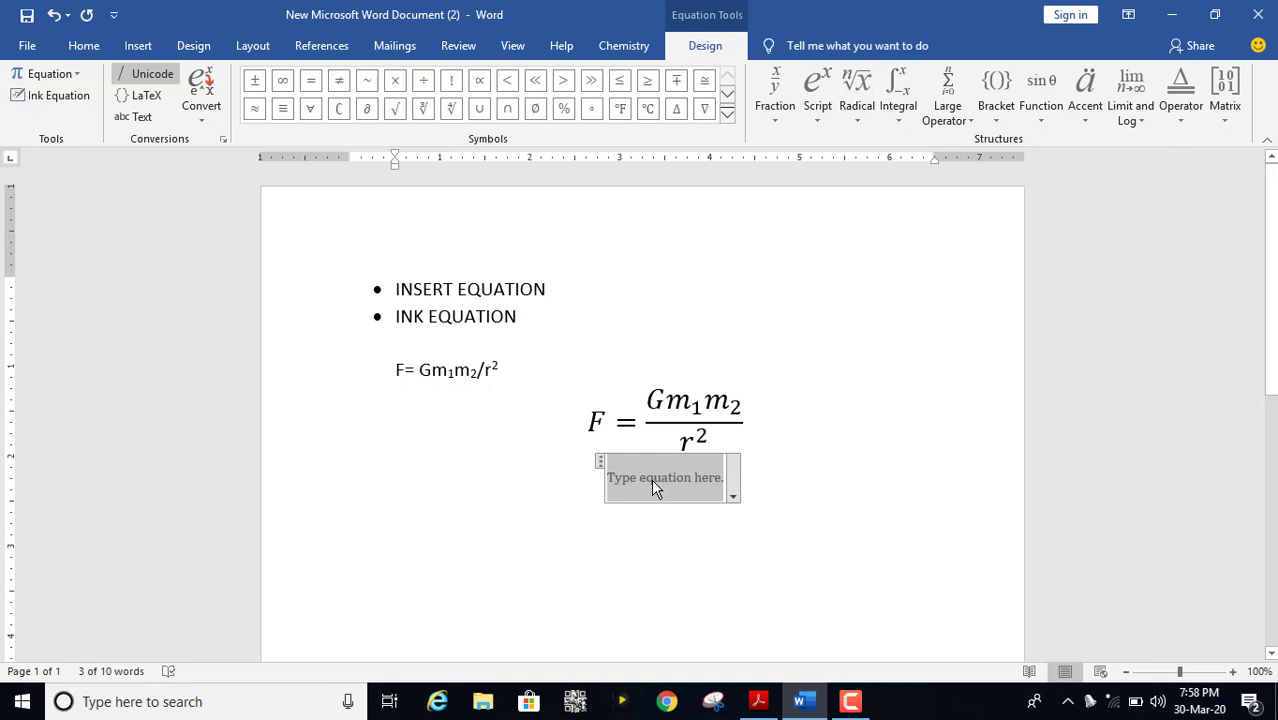
pyautogui.write('f')
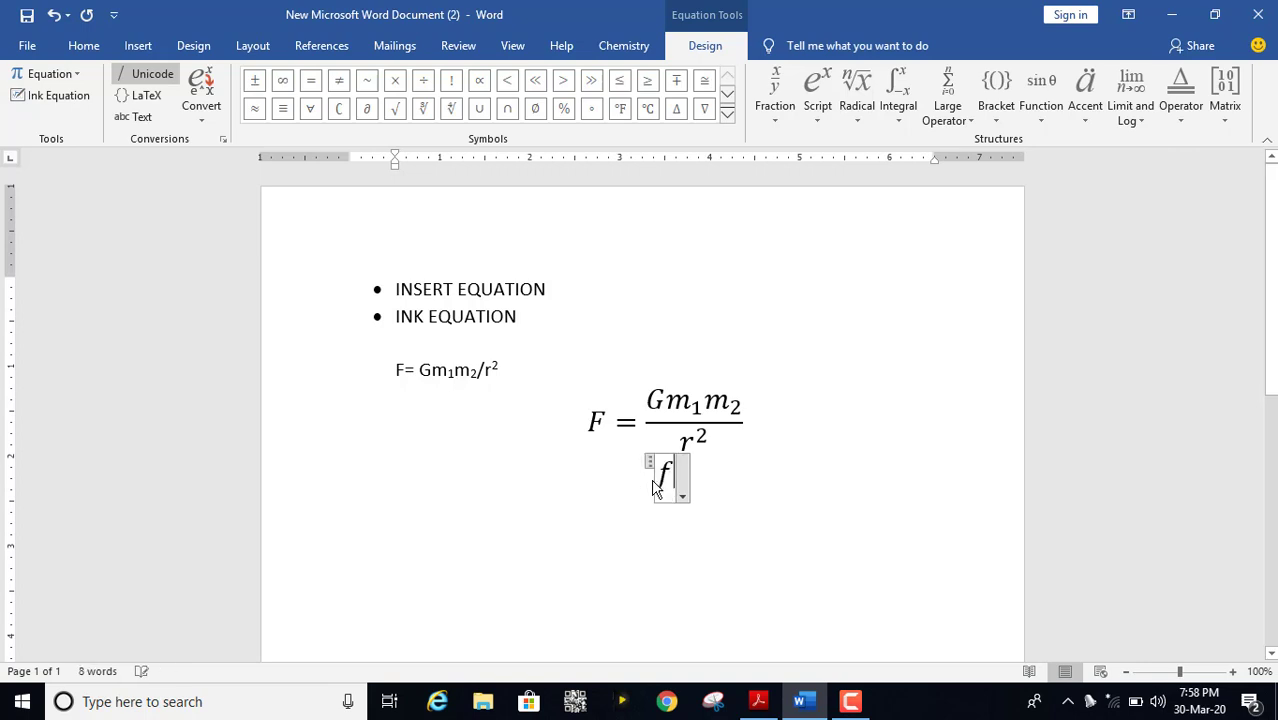
pyautogui.press('BackSpace')
pyautogui.write('F ')
pyautogui.write('= ')
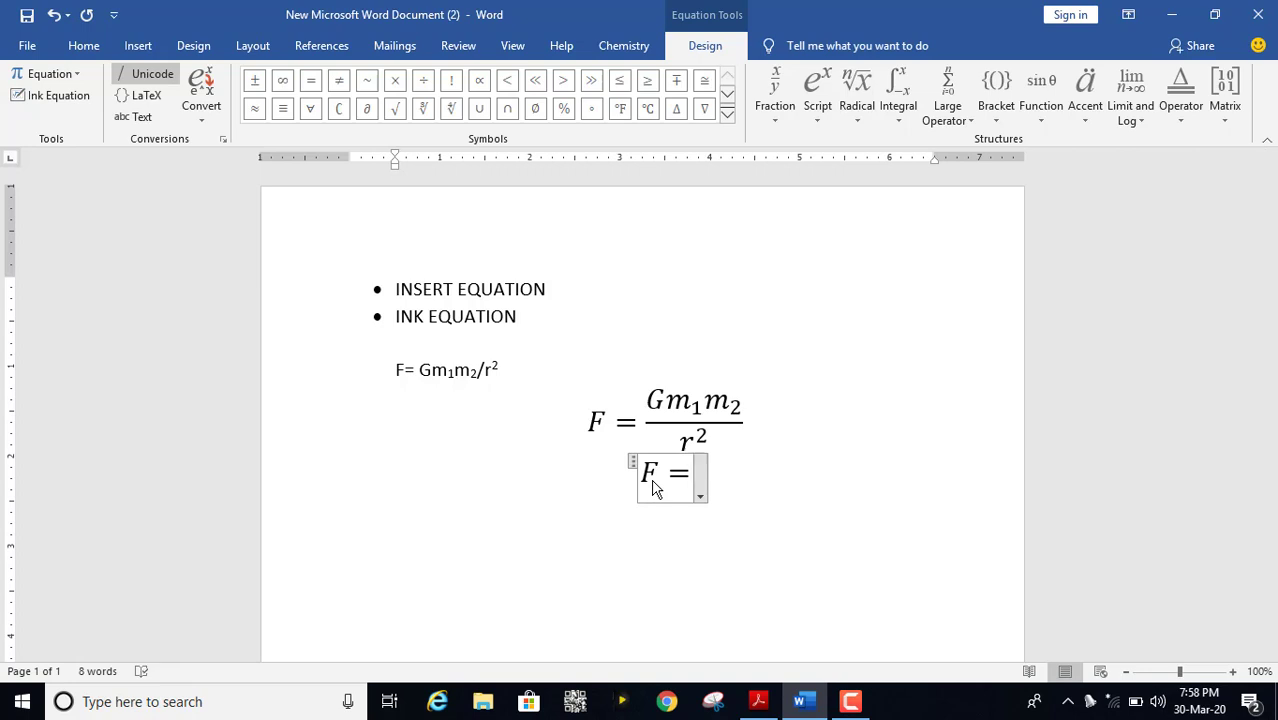
pyautogui.write('G')
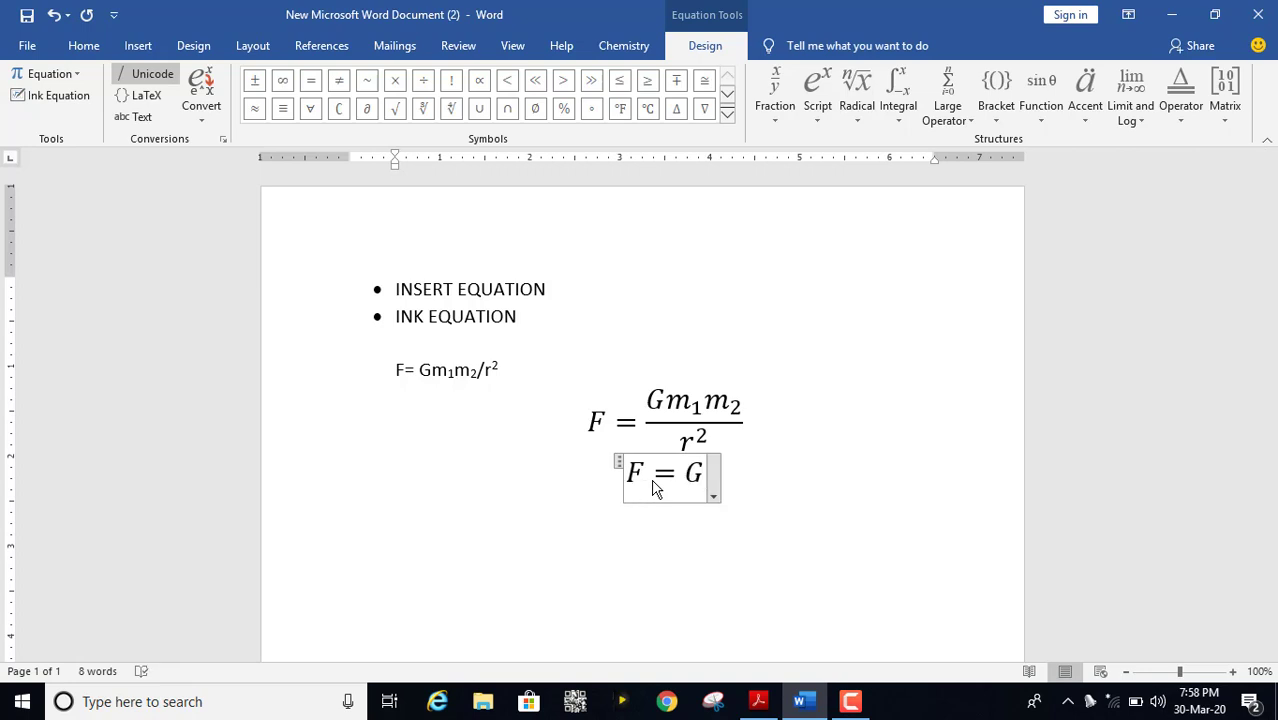
pyautogui.write('m')
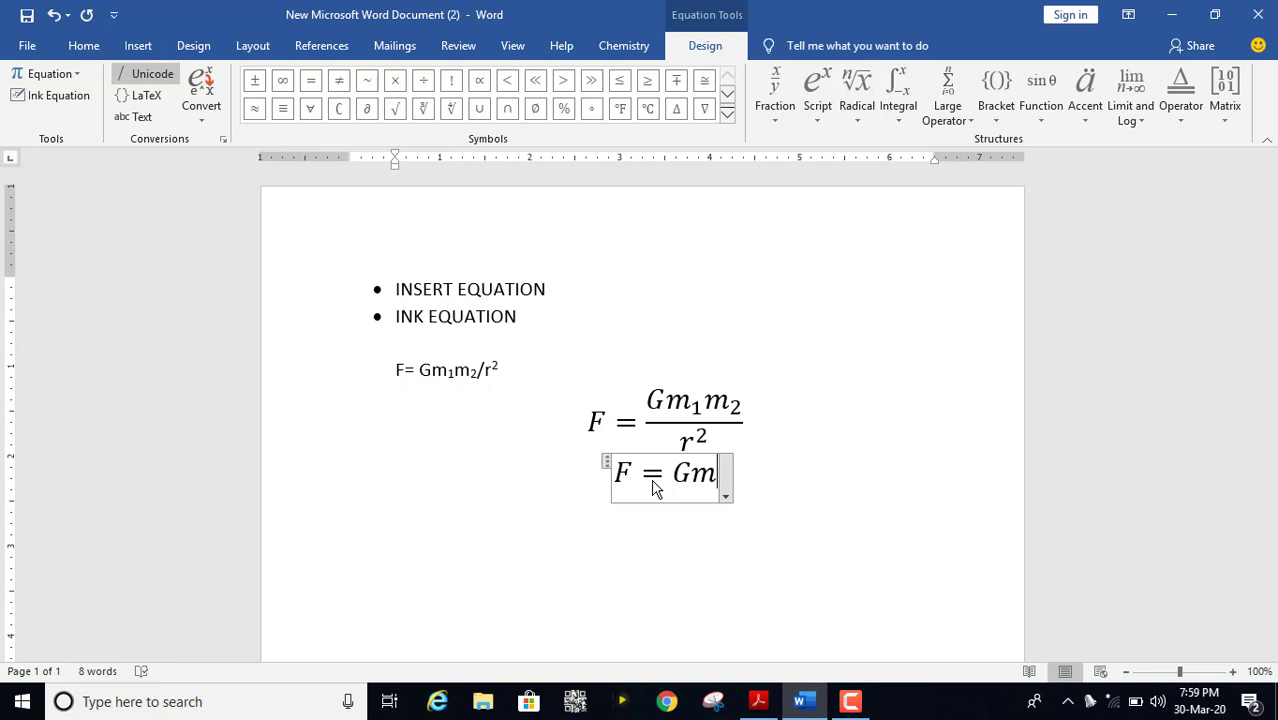
# Type _1 m_2 / to build Gm₁m₂ as the fraction numerator
pyautogui.write('_')
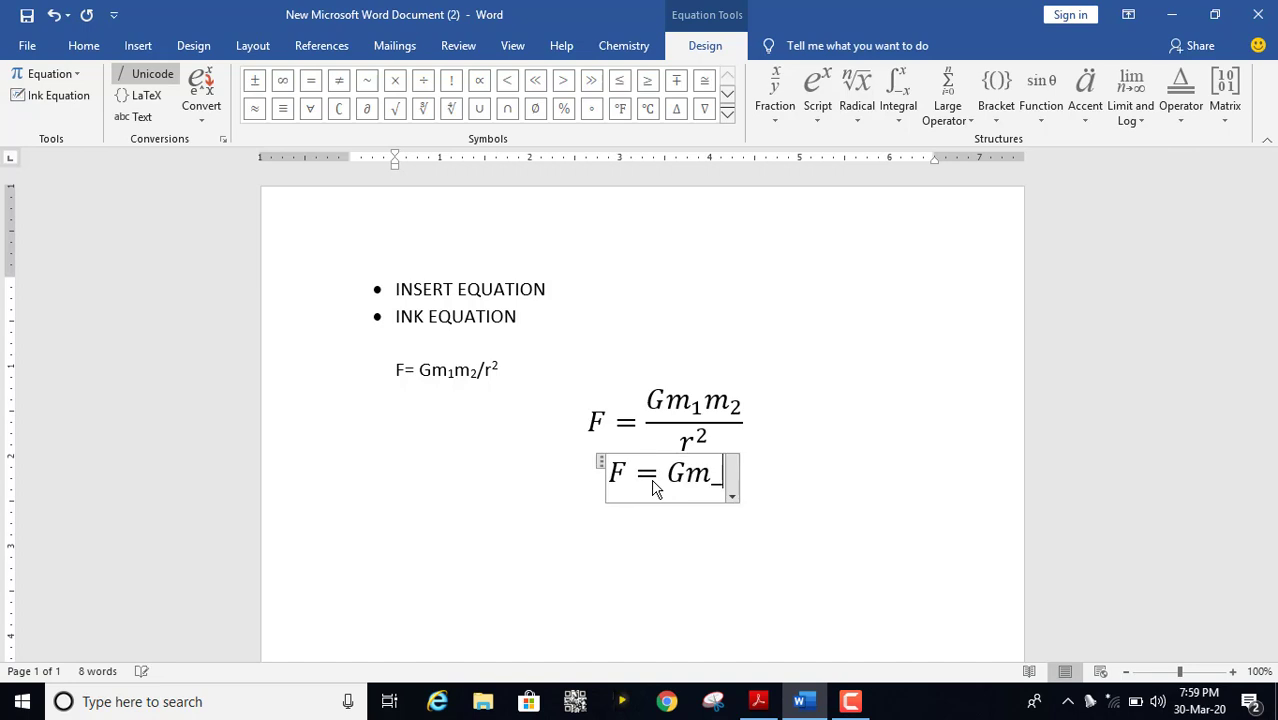
pyautogui.write('1')
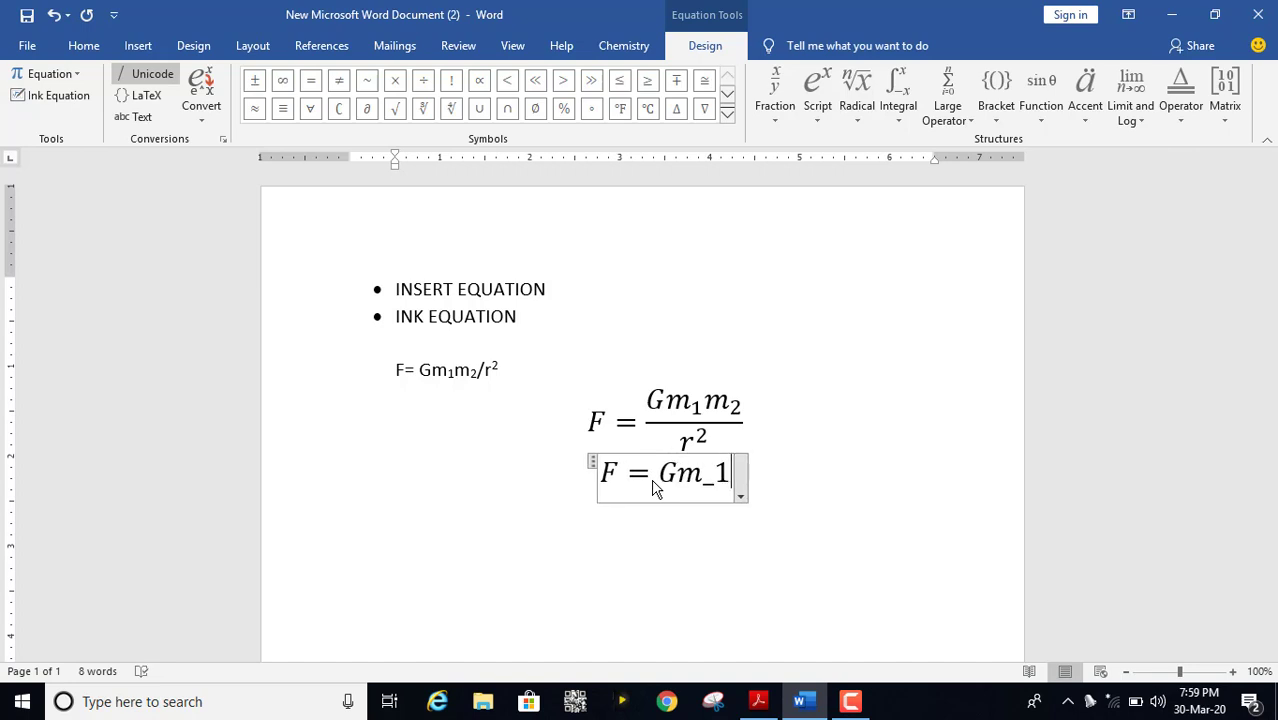
pyautogui.write(' m')
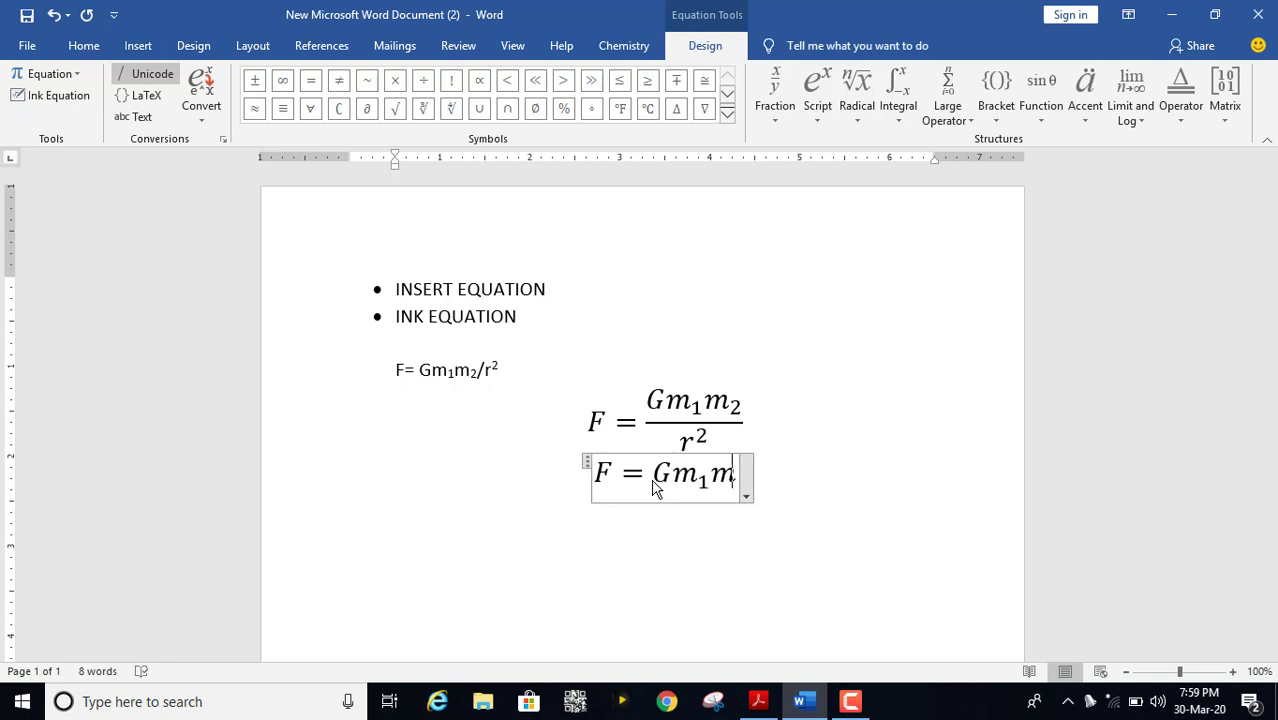
pyautogui.write('_2')
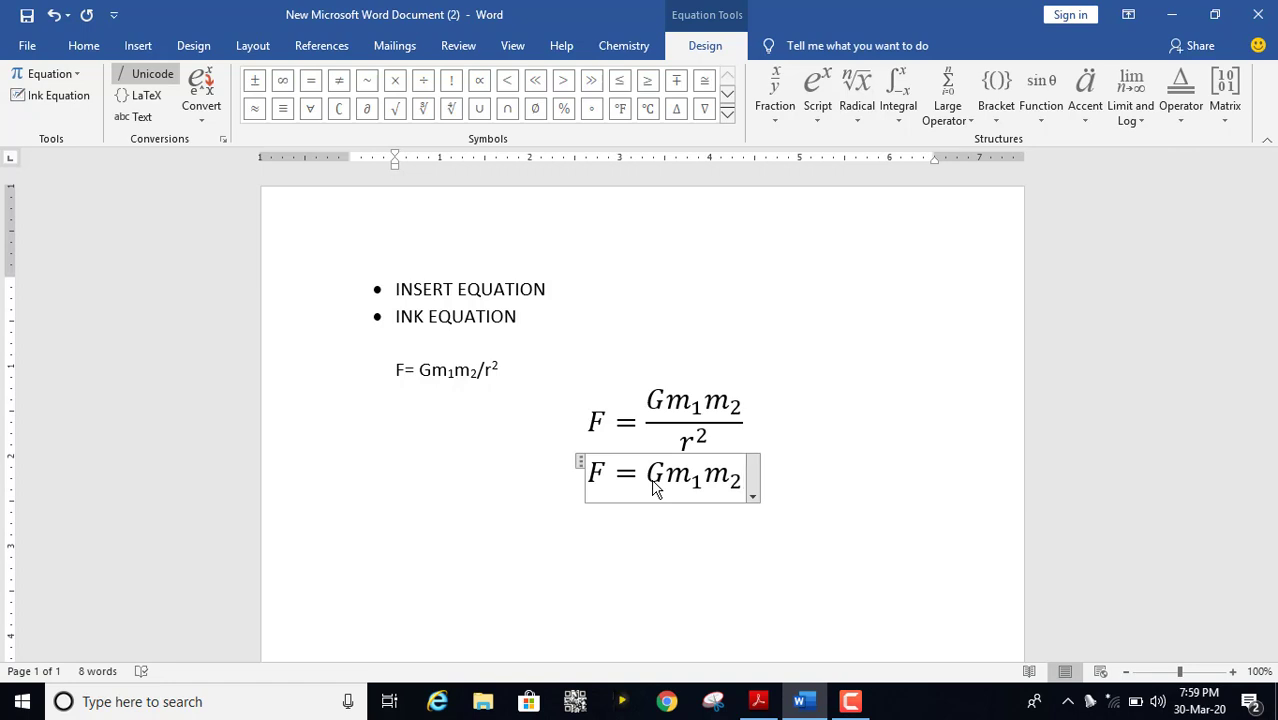
pyautogui.write('/')
pyautogui.press('space')
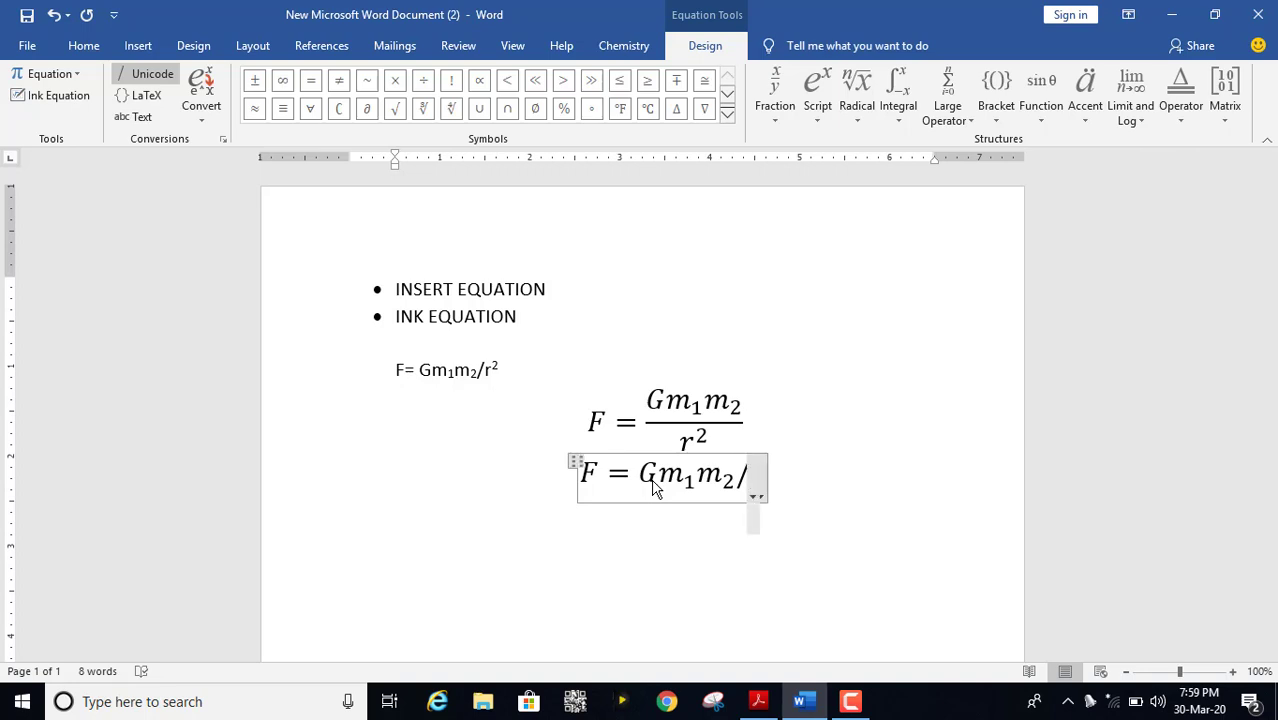
pyautogui.press('Left')
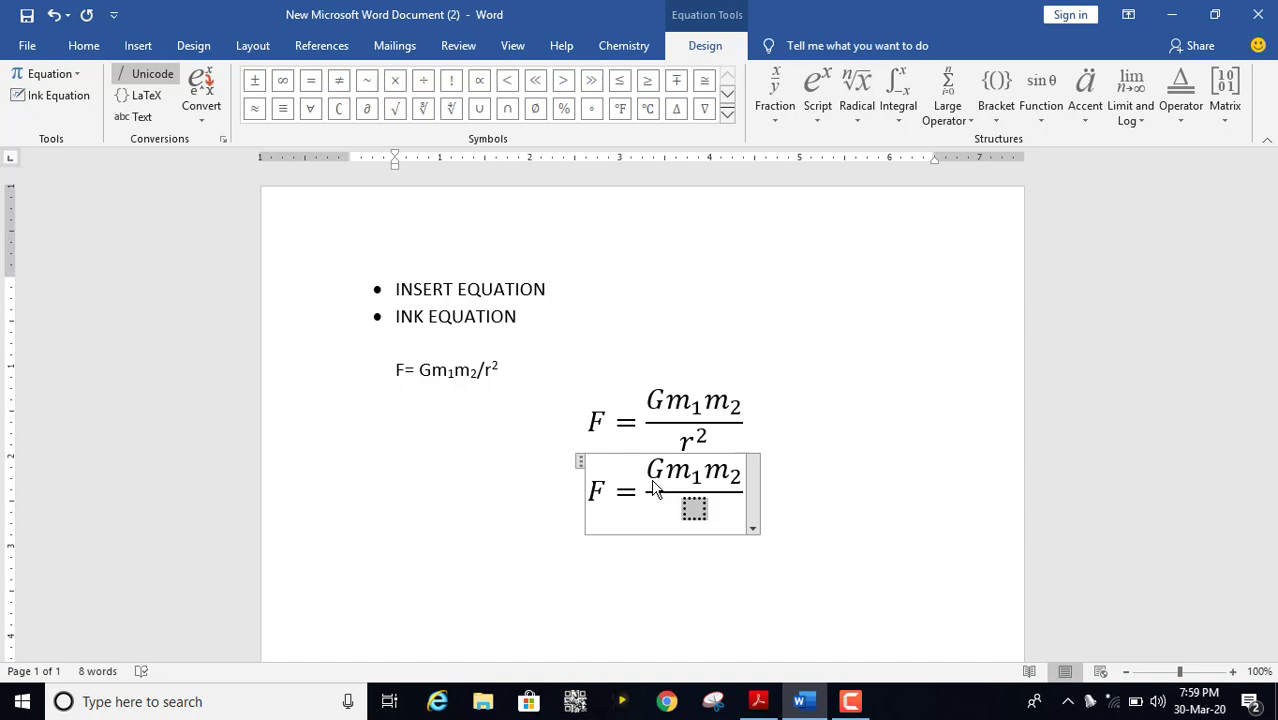
# Enter r^2 as the denominator, then add an empty line after the equation
pyautogui.write('r')
pyautogui.write('^2')
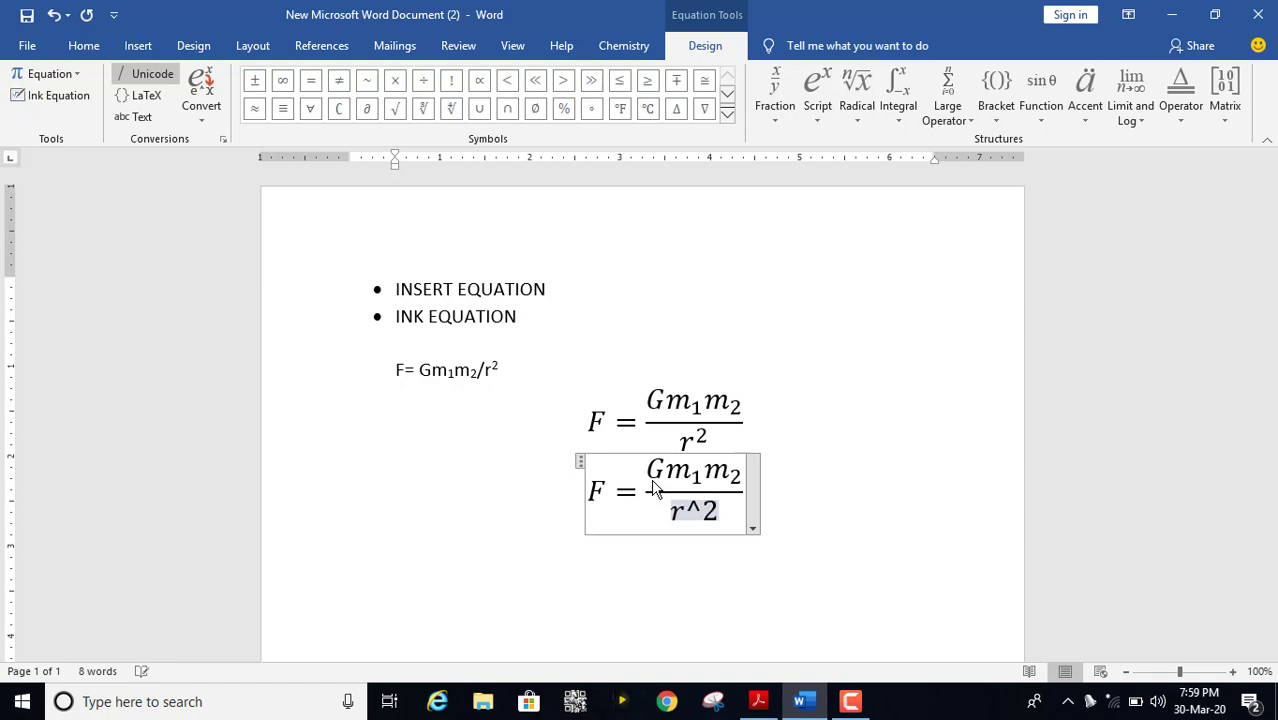
pyautogui.press('space')
pyautogui.press('Up')
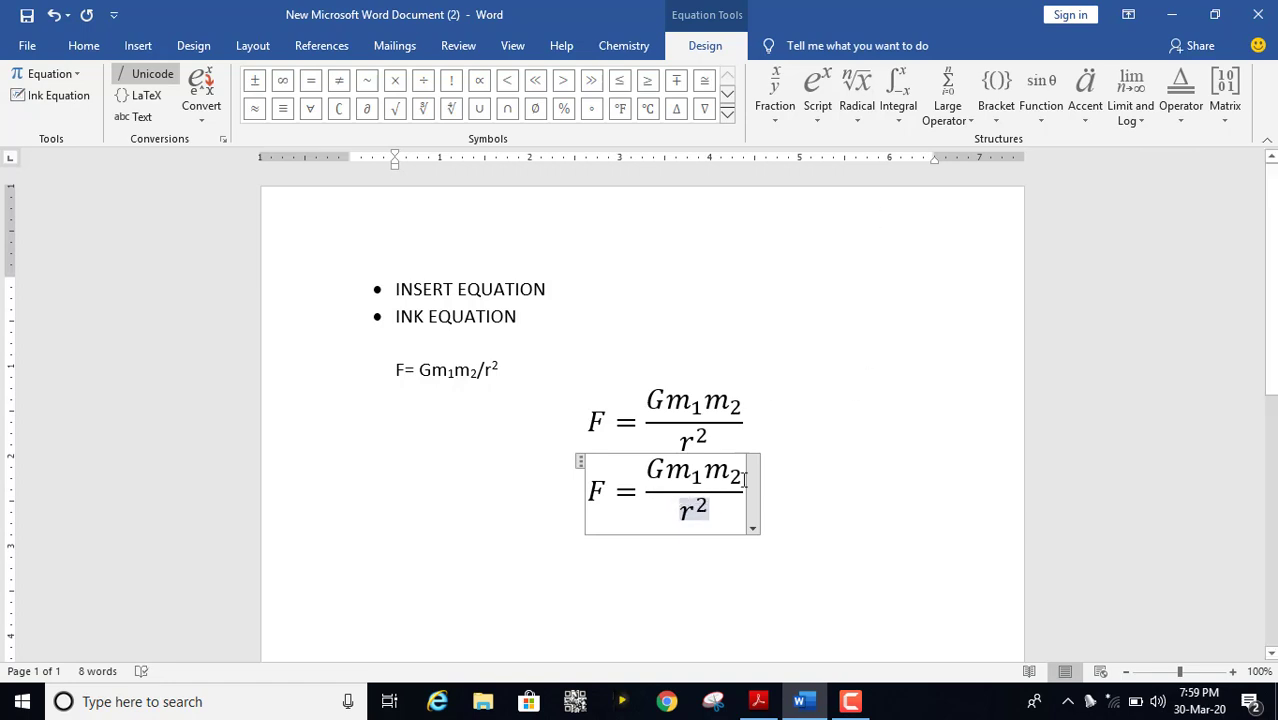
pyautogui.click(774, 478)
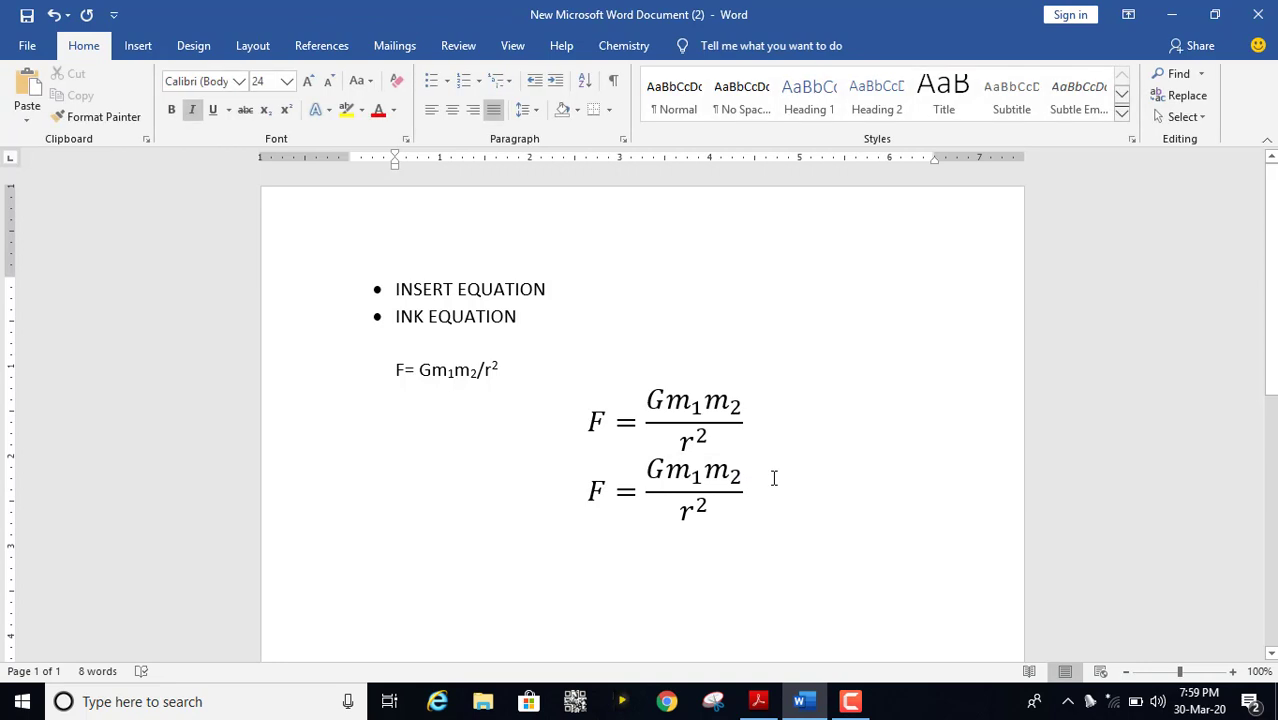
pyautogui.press('Return')
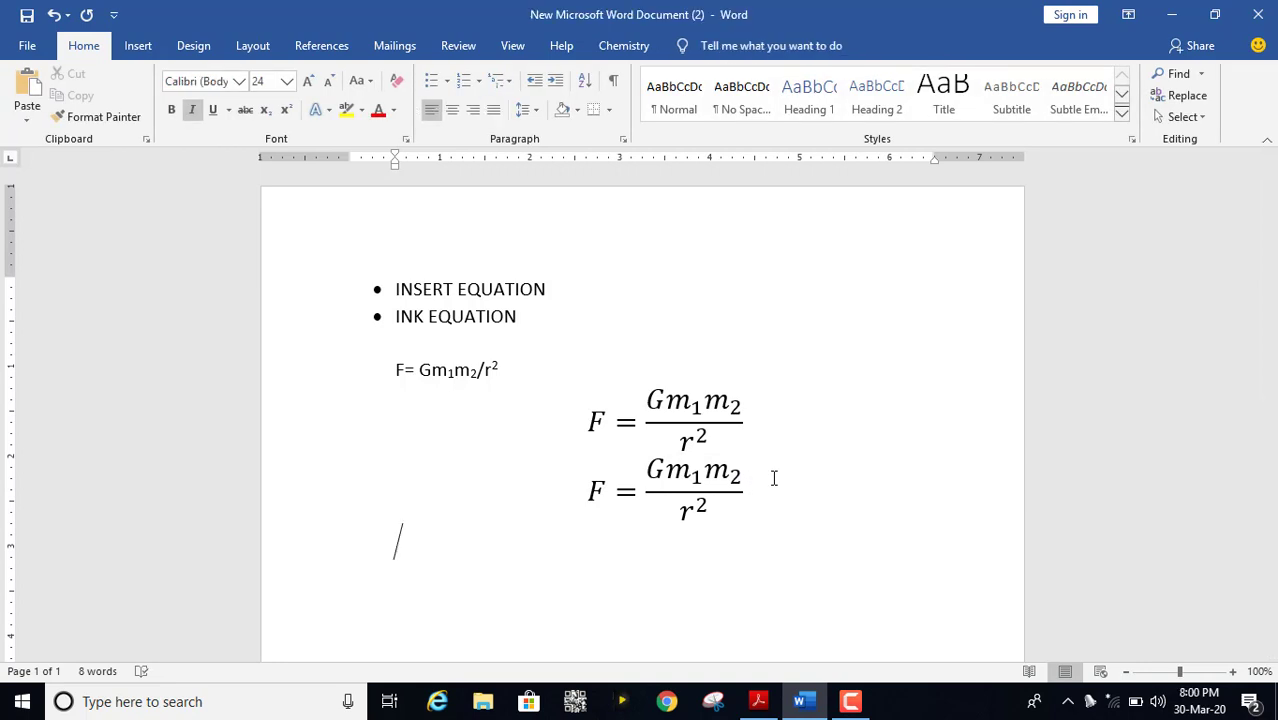
# Insert a new equation containing the fraction ΔV/Vₒ using \Delta and V_o
pyautogui.hotkey('alt', '=')
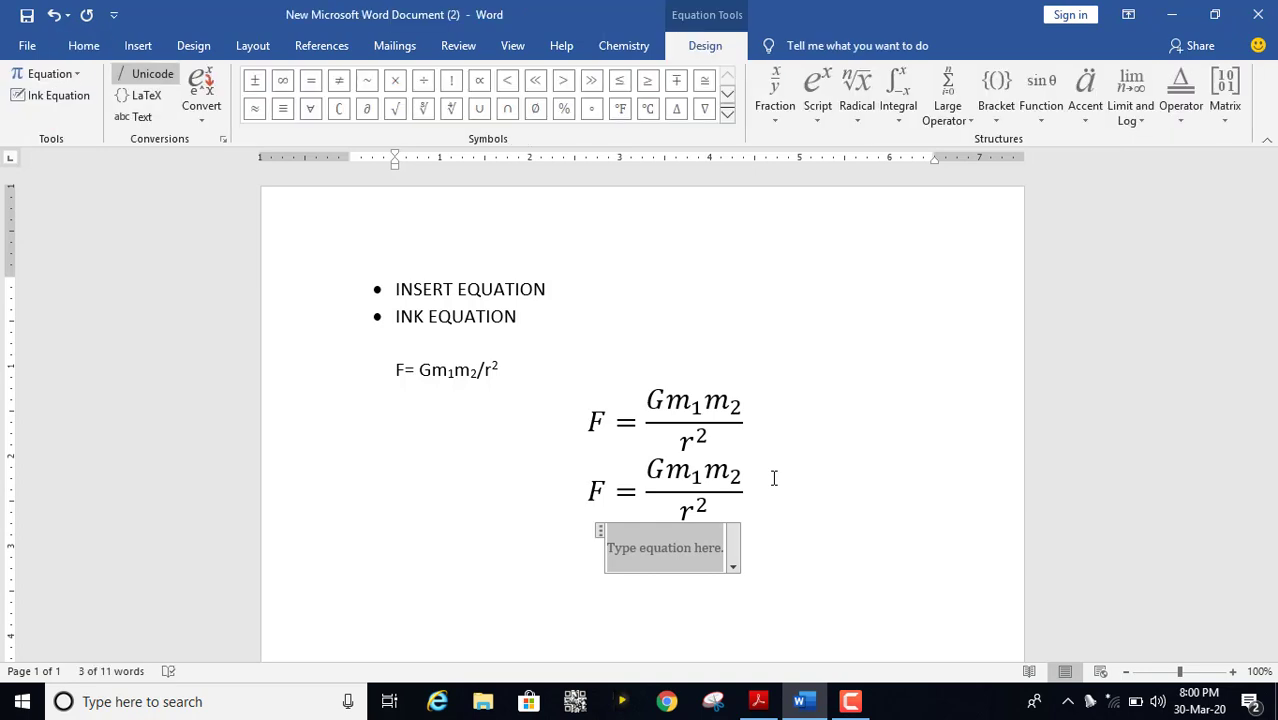
pyautogui.write('\\')
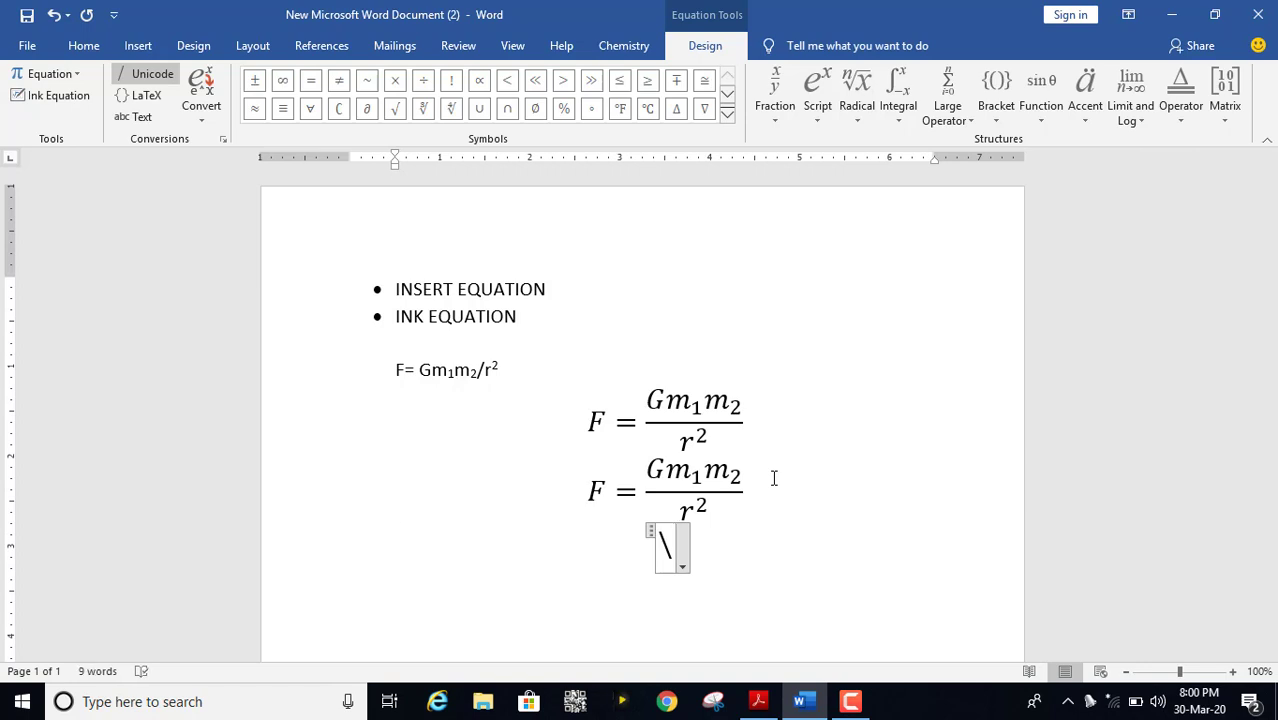
pyautogui.write('Delt')
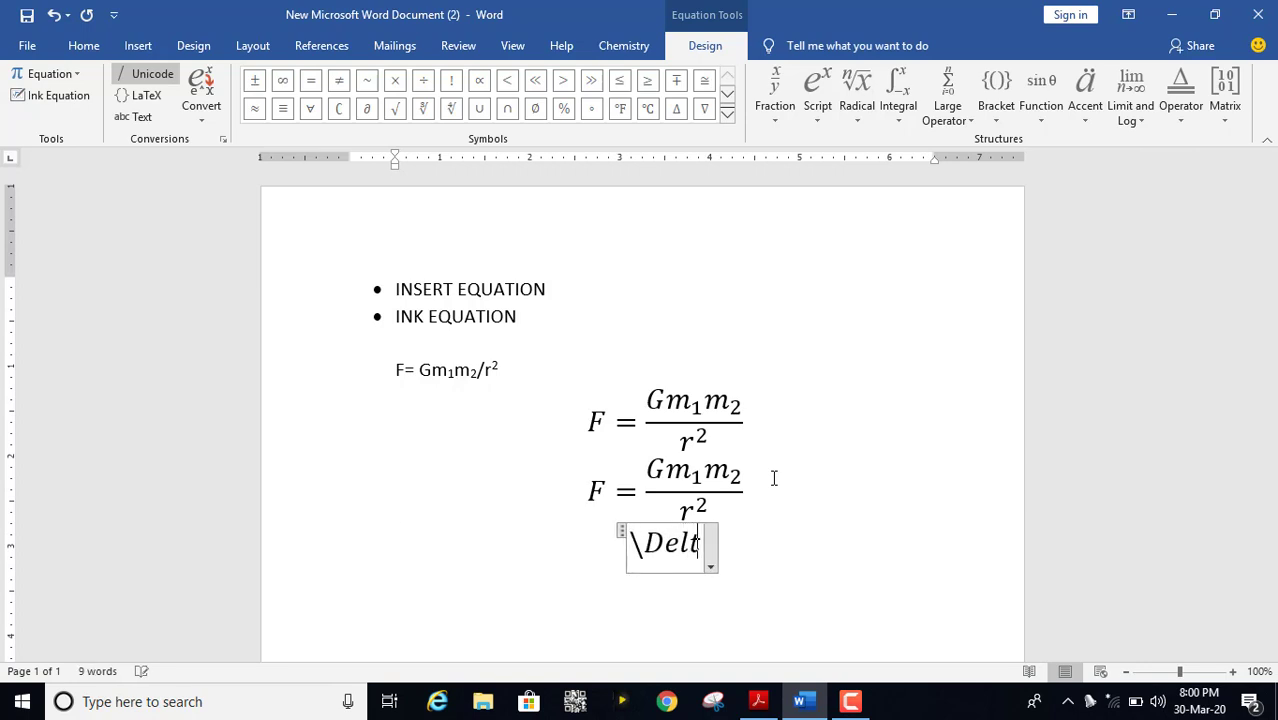
pyautogui.write('a')
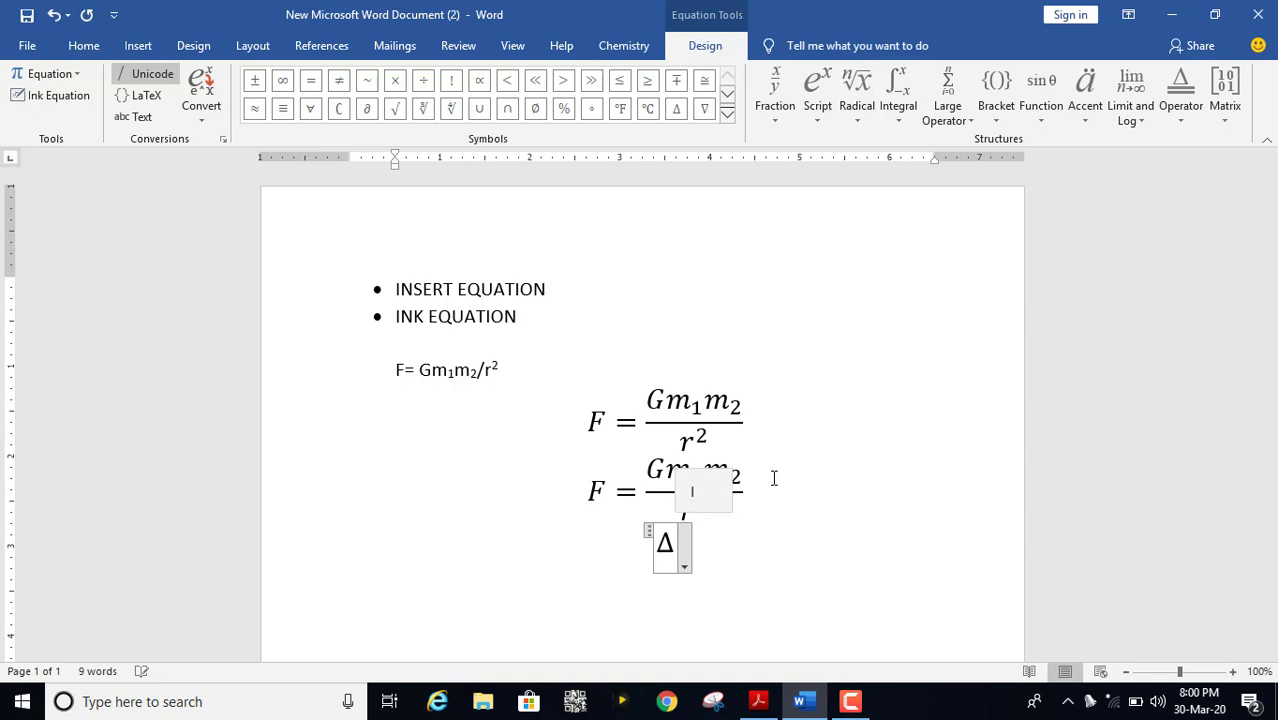
pyautogui.write(' V')
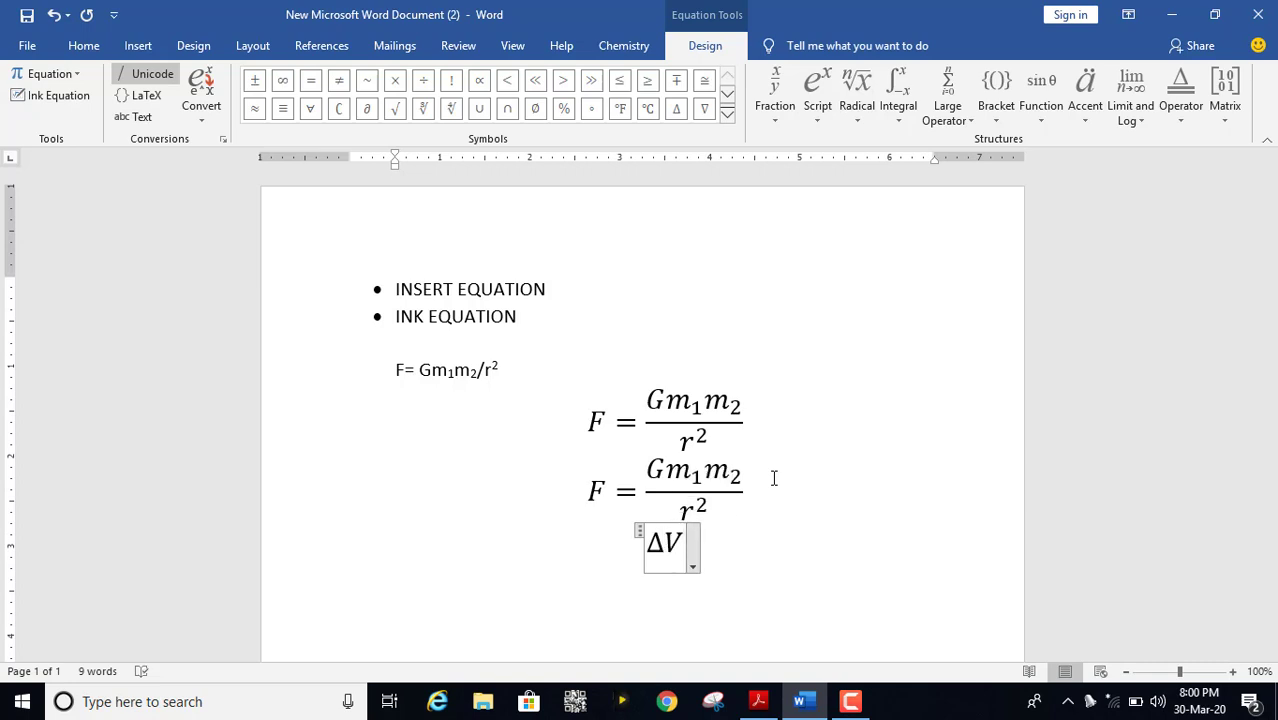
pyautogui.write('/')
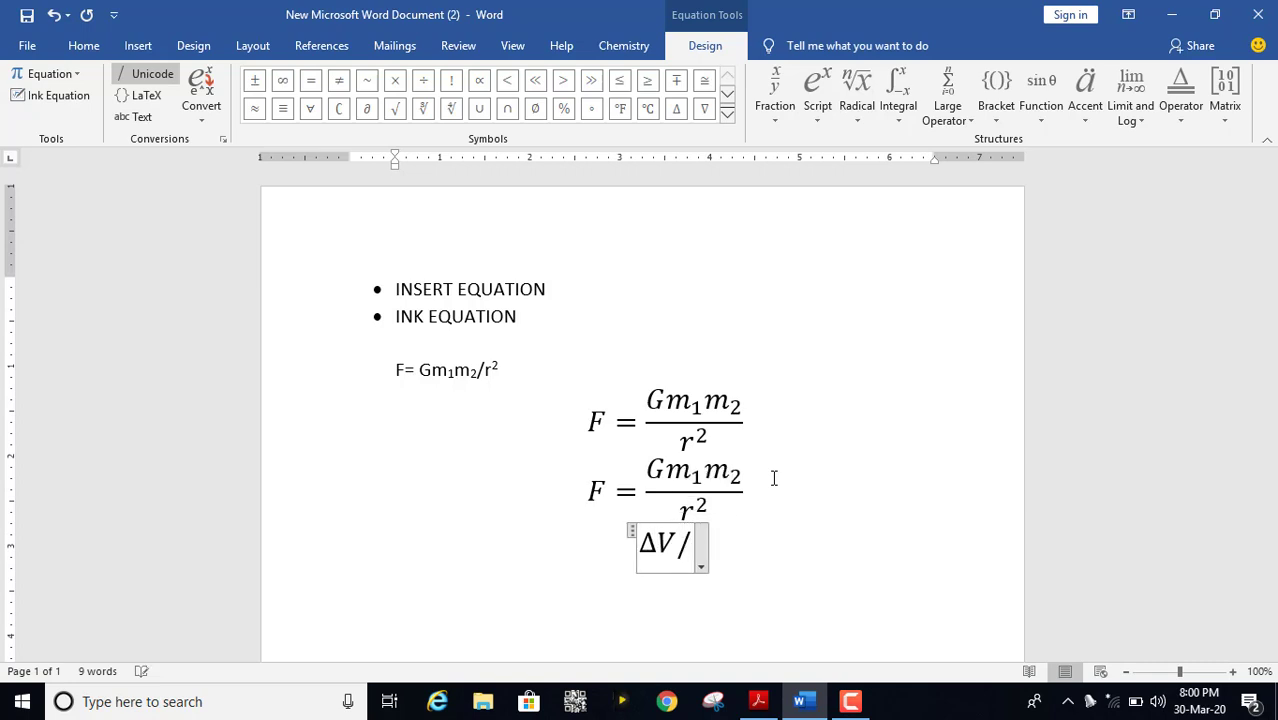
pyautogui.press('space')
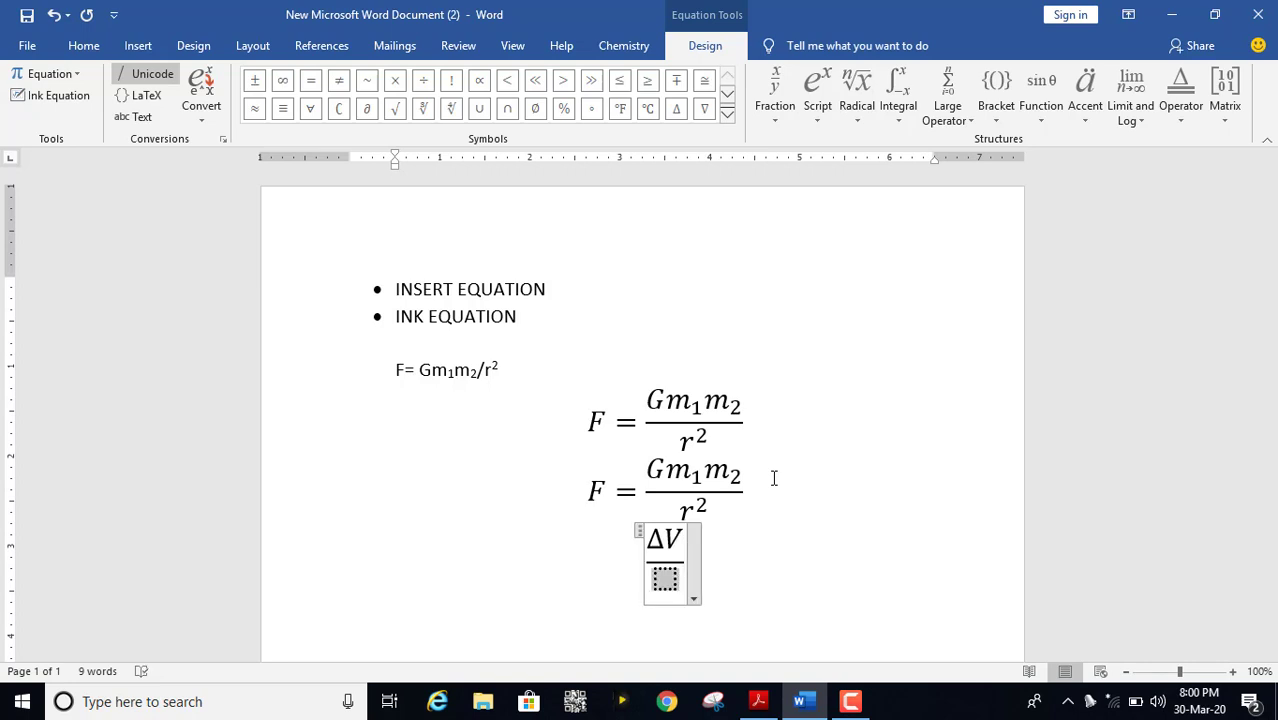
pyautogui.write('V')
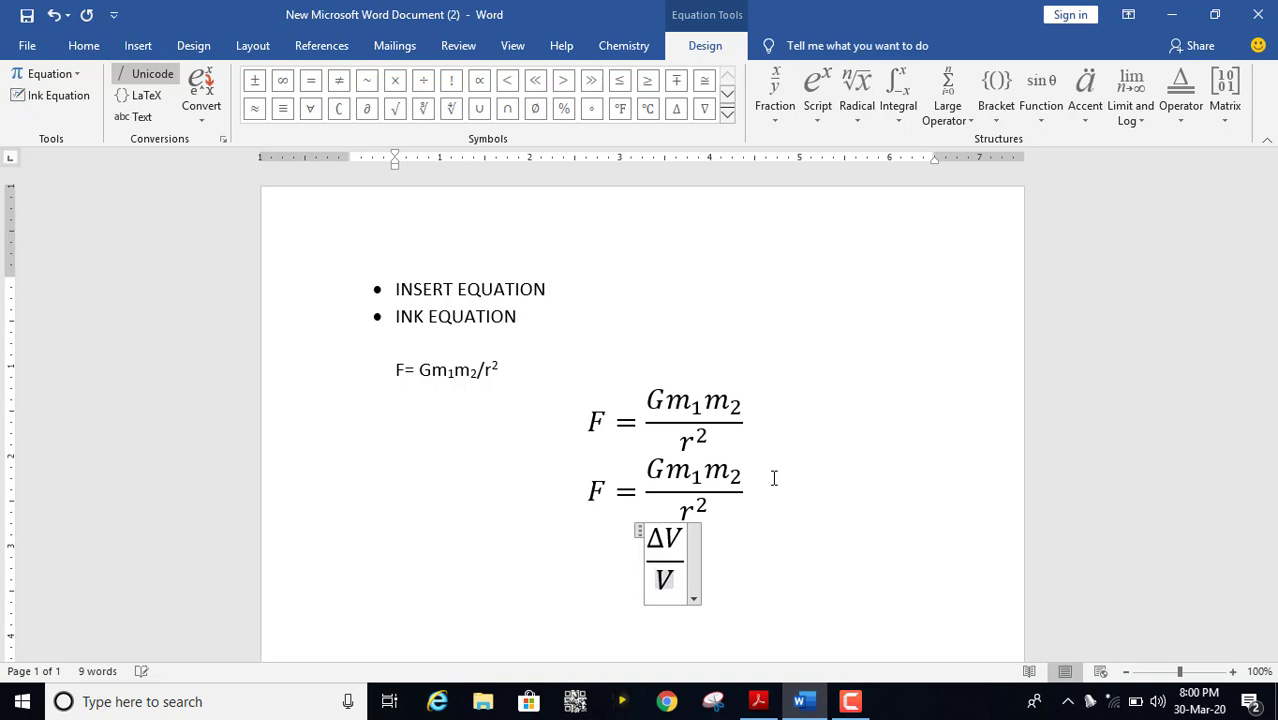
pyautogui.write('_')
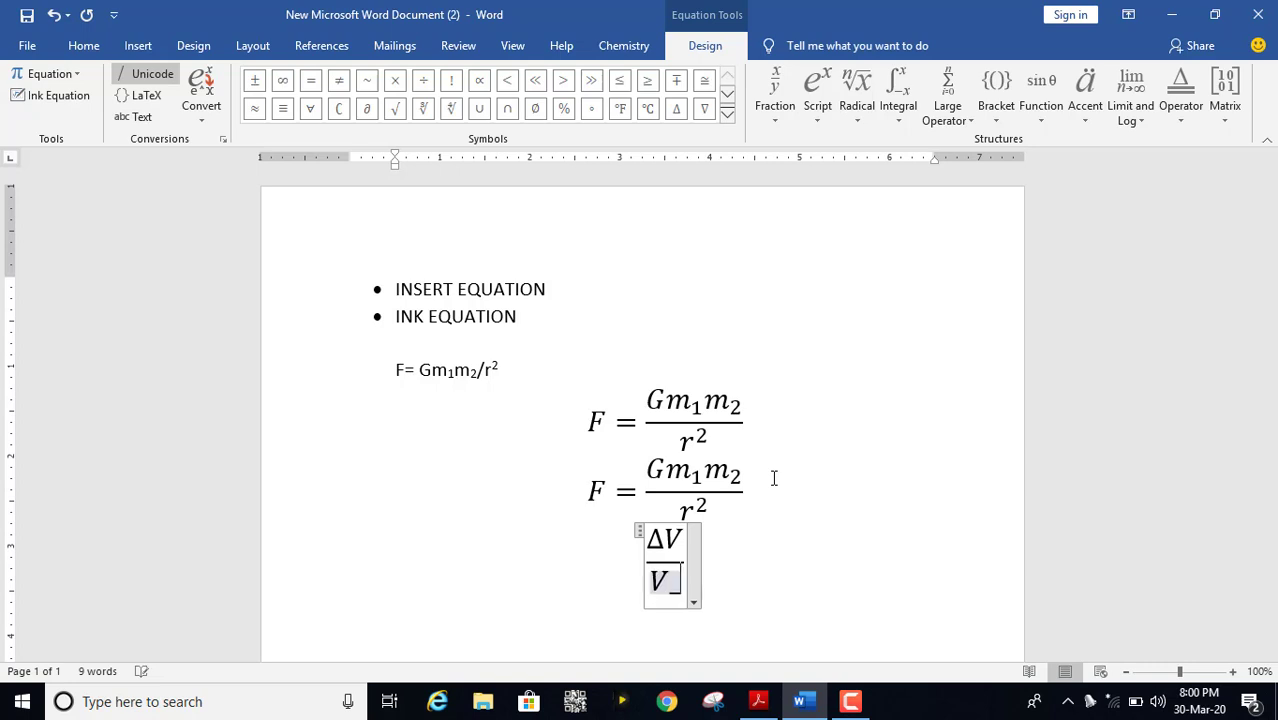
pyautogui.write('o')
pyautogui.press('space')
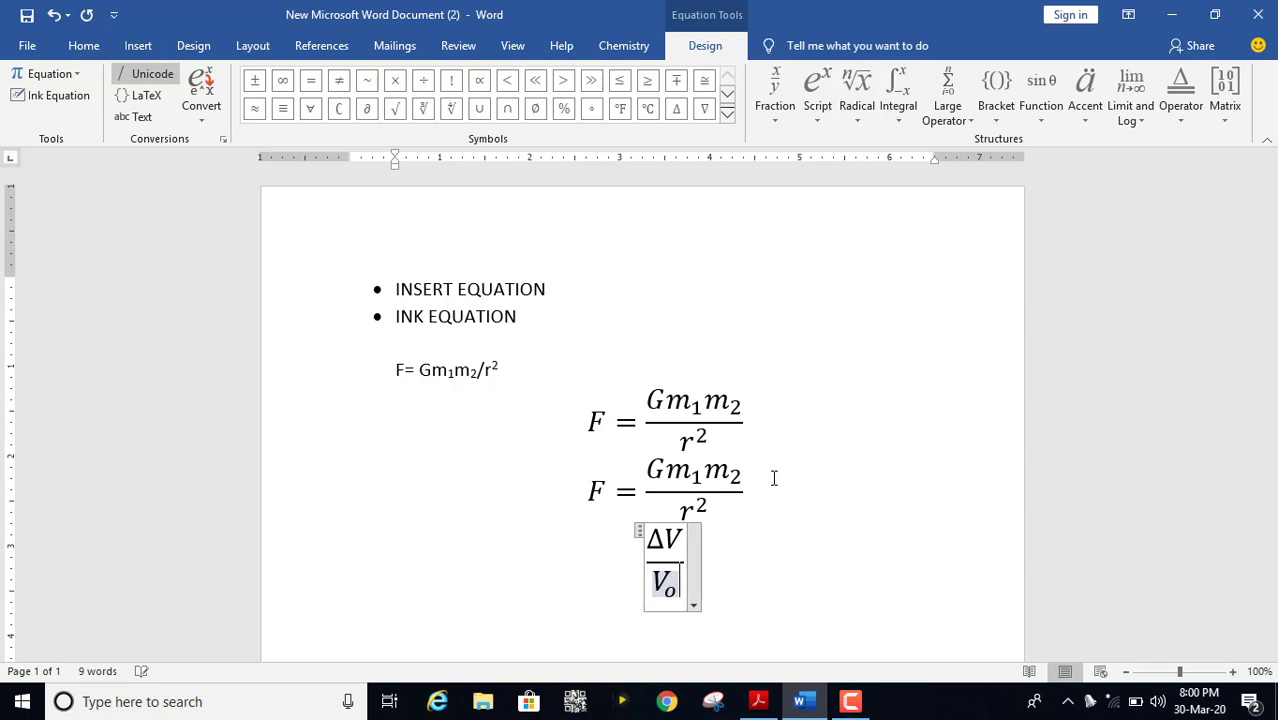
pyautogui.press('Right')
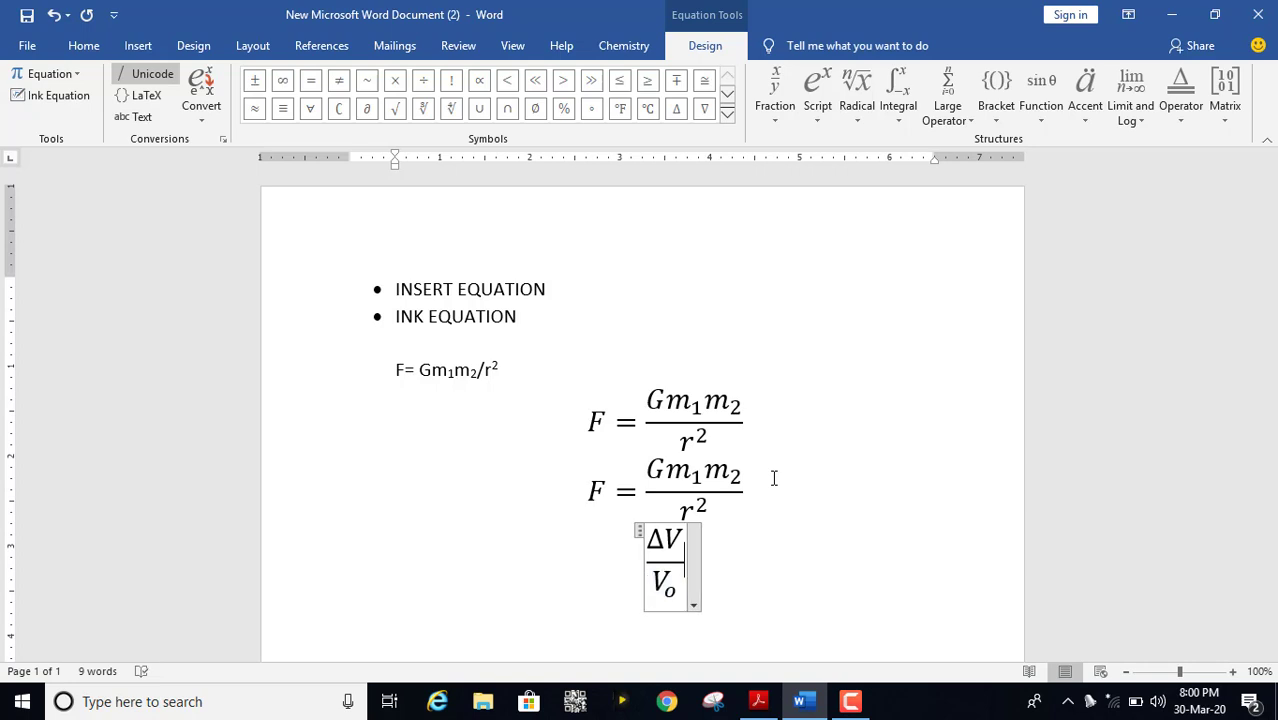
# Complete the equation with = αT using \alpha, then leave it
pyautogui.write(' =')
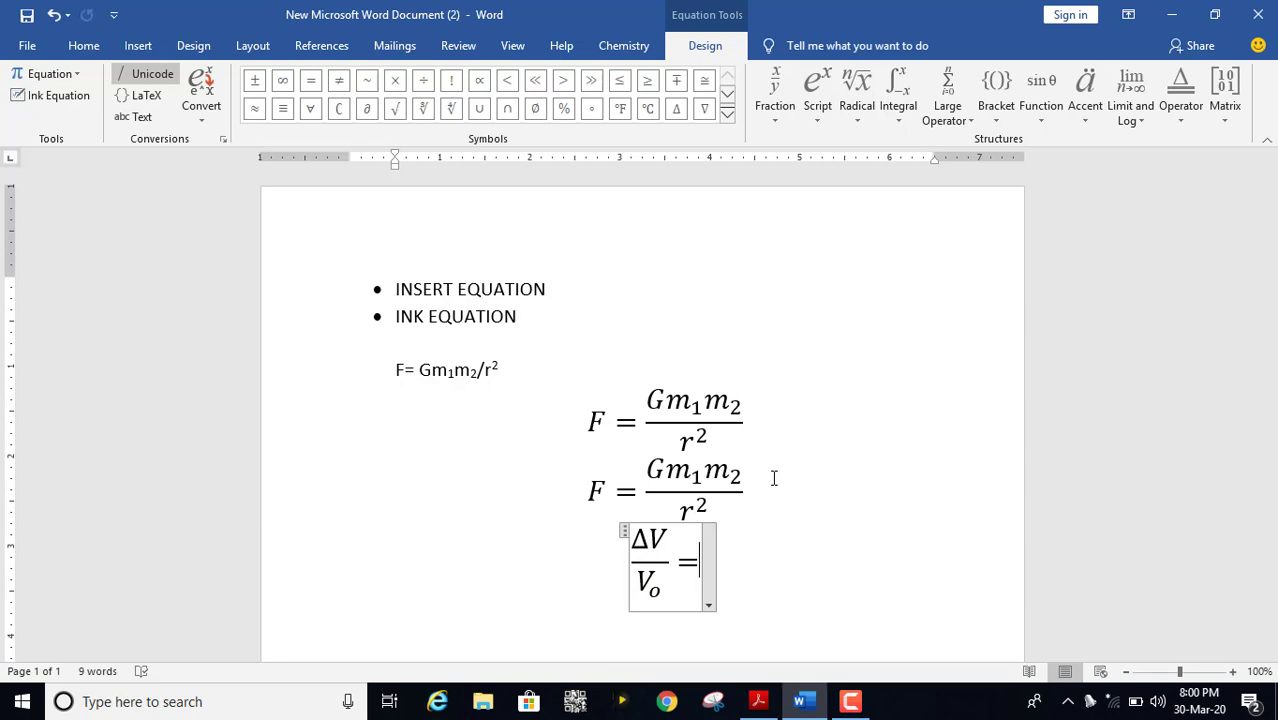
pyautogui.write('\\')
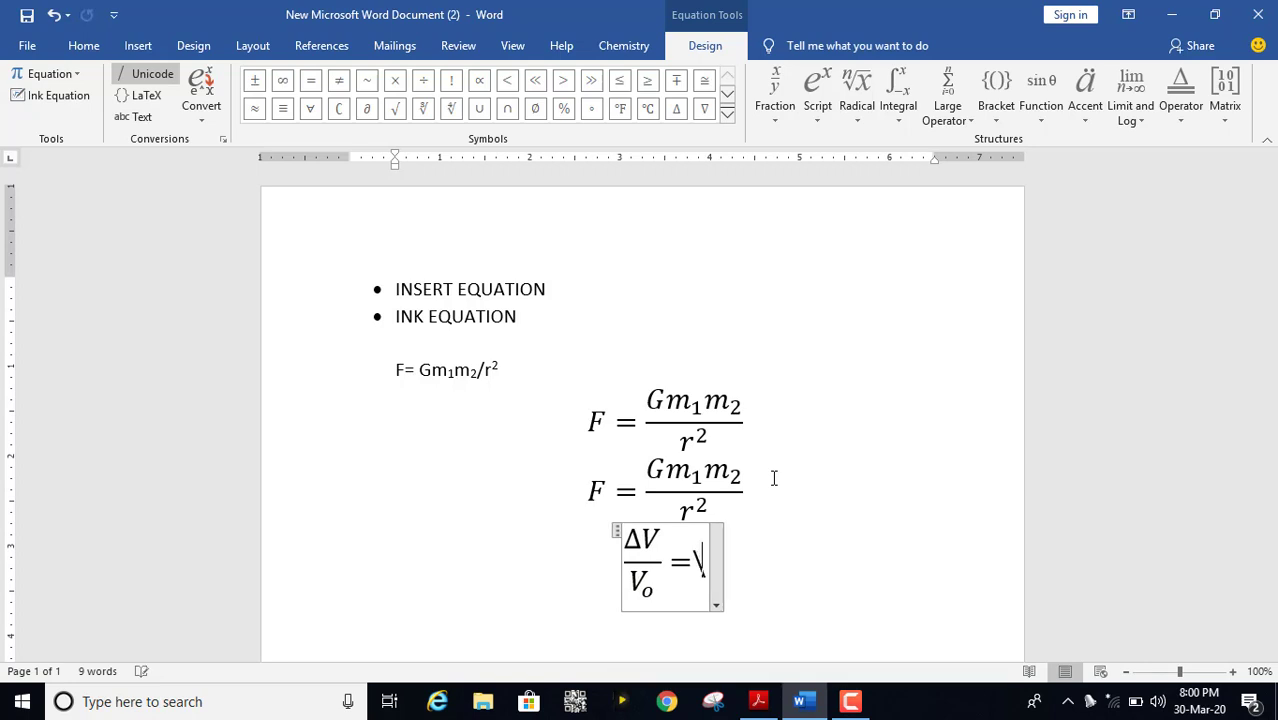
pyautogui.write('al')
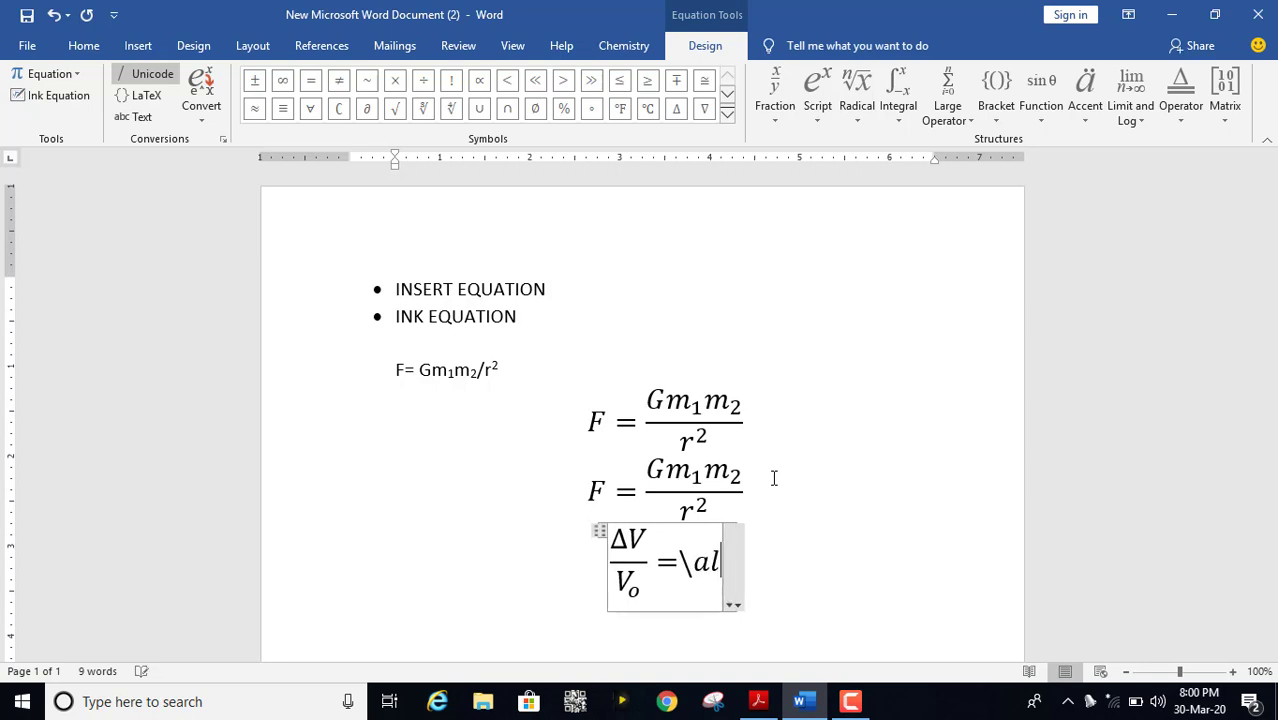
pyautogui.write('pha')
pyautogui.press('space')
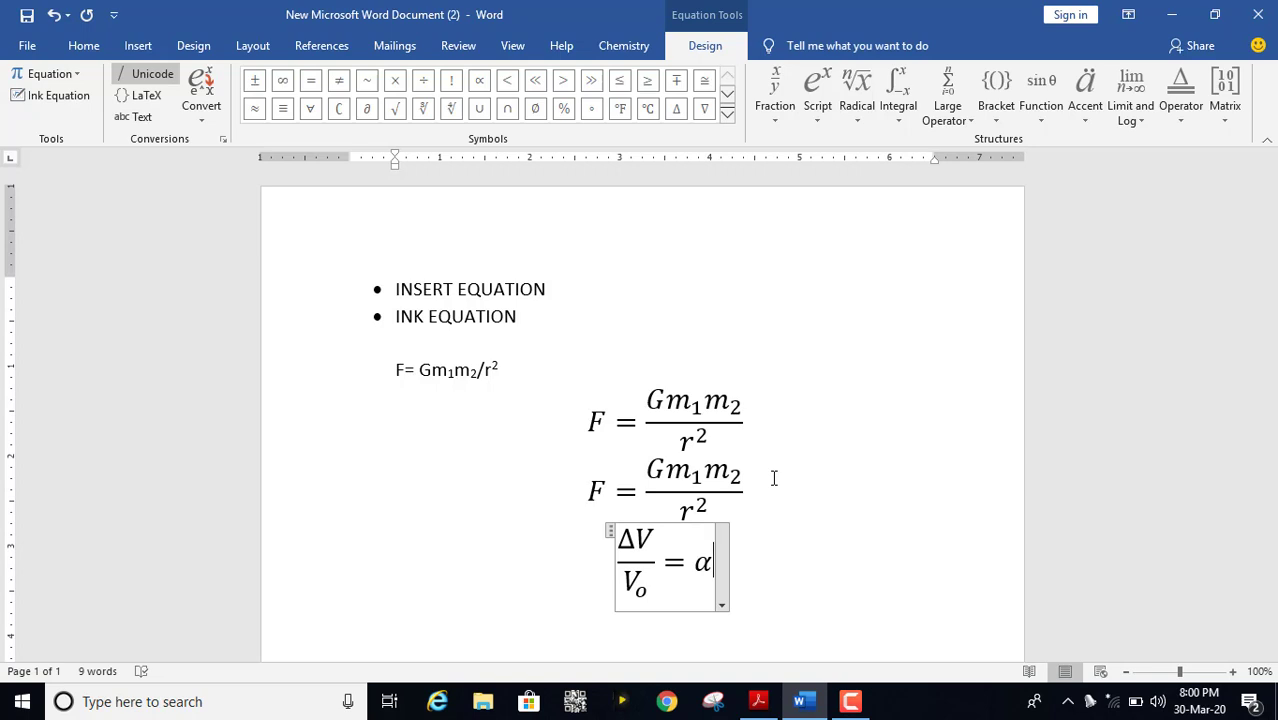
pyautogui.write('T')
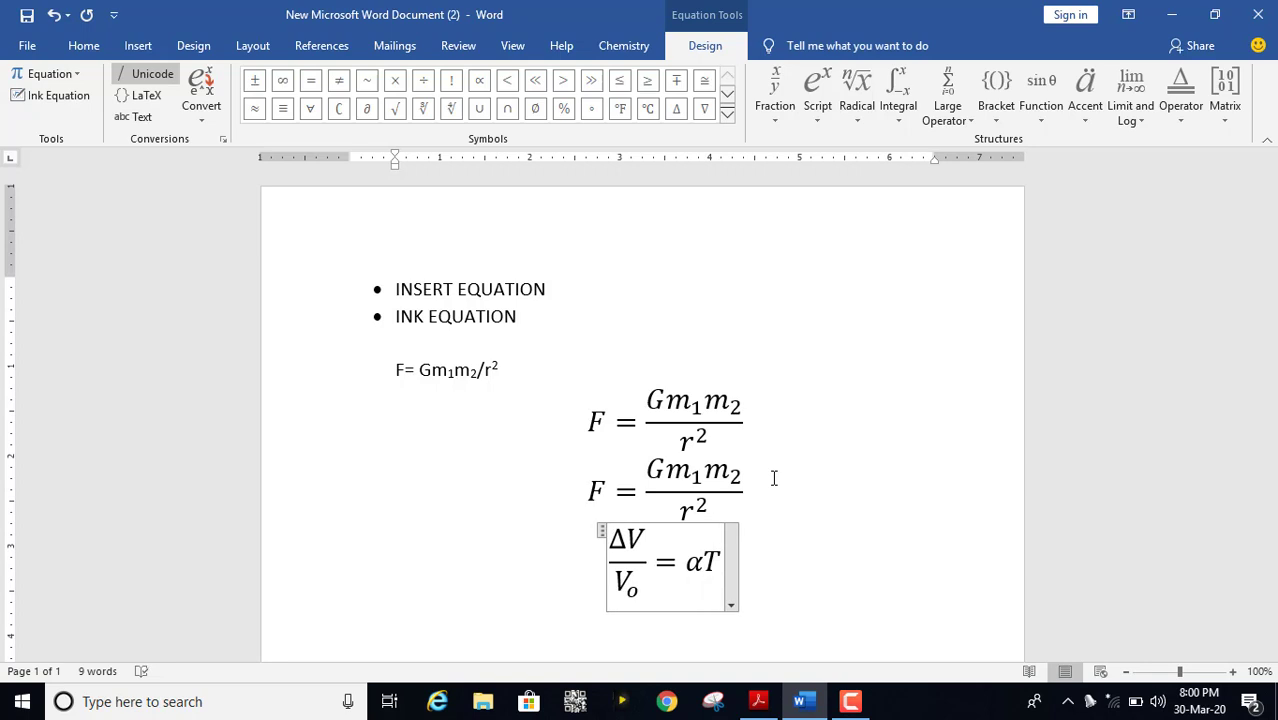
pyautogui.click(806, 553)
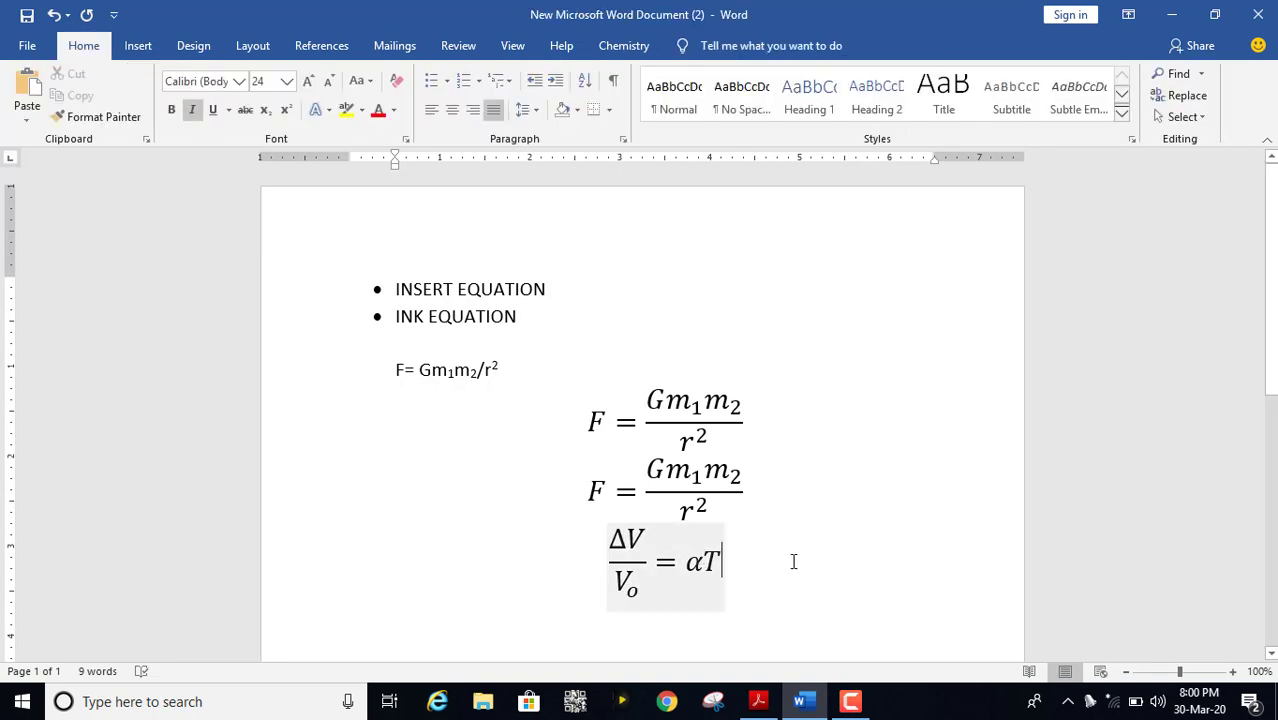
pyautogui.click(800, 562)
# Add two blank lines below ΔV/Vₒ = αT and insert a new empty equation there
pyautogui.click(770, 567)
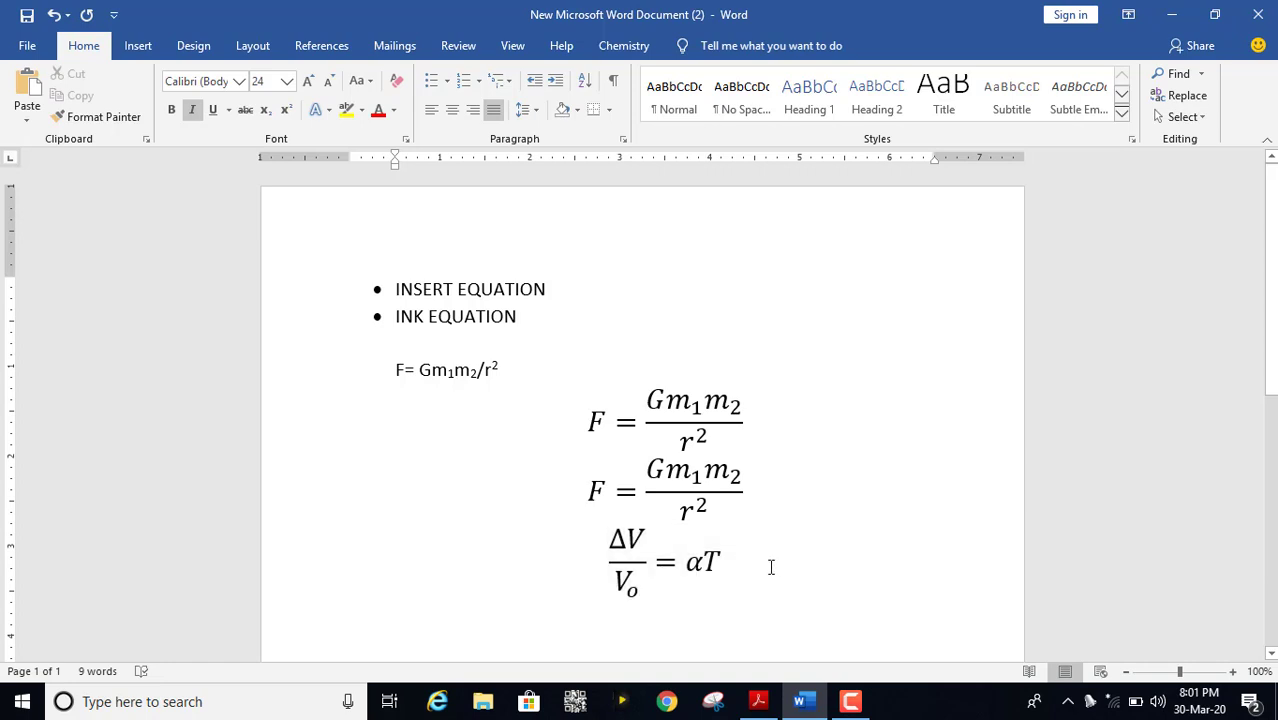
pyautogui.press('Return')
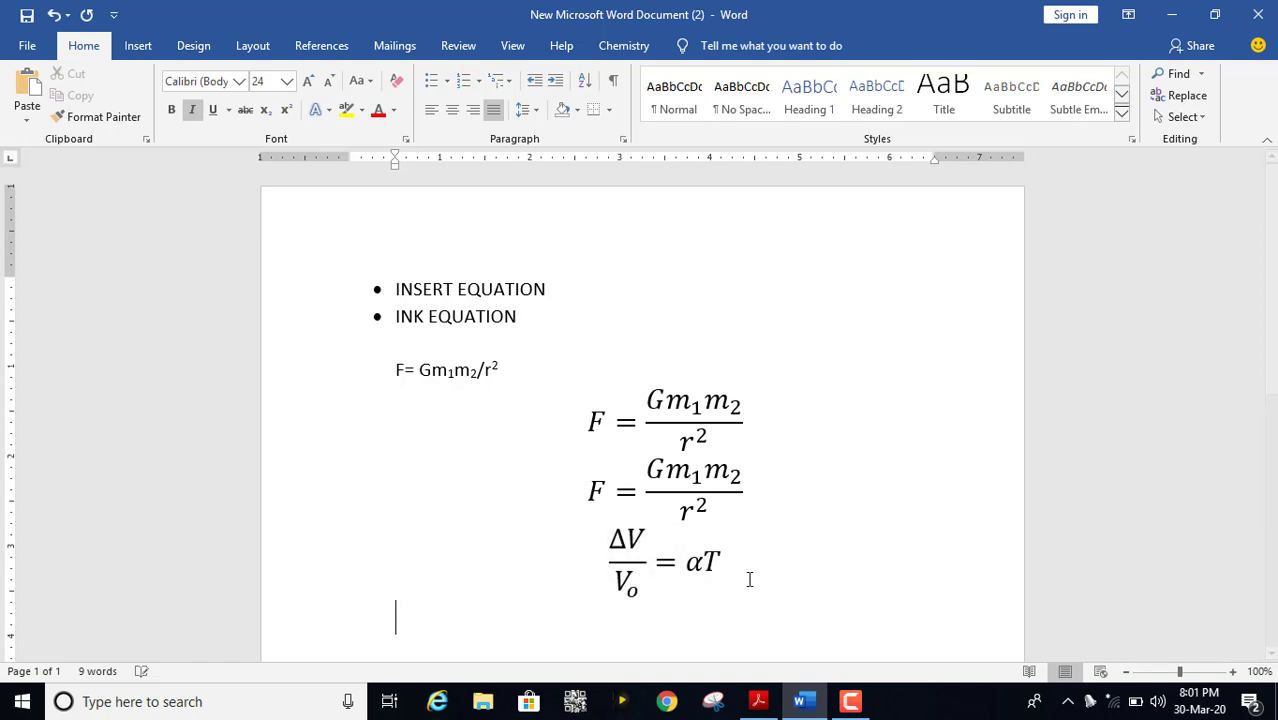
pyautogui.press('Return')
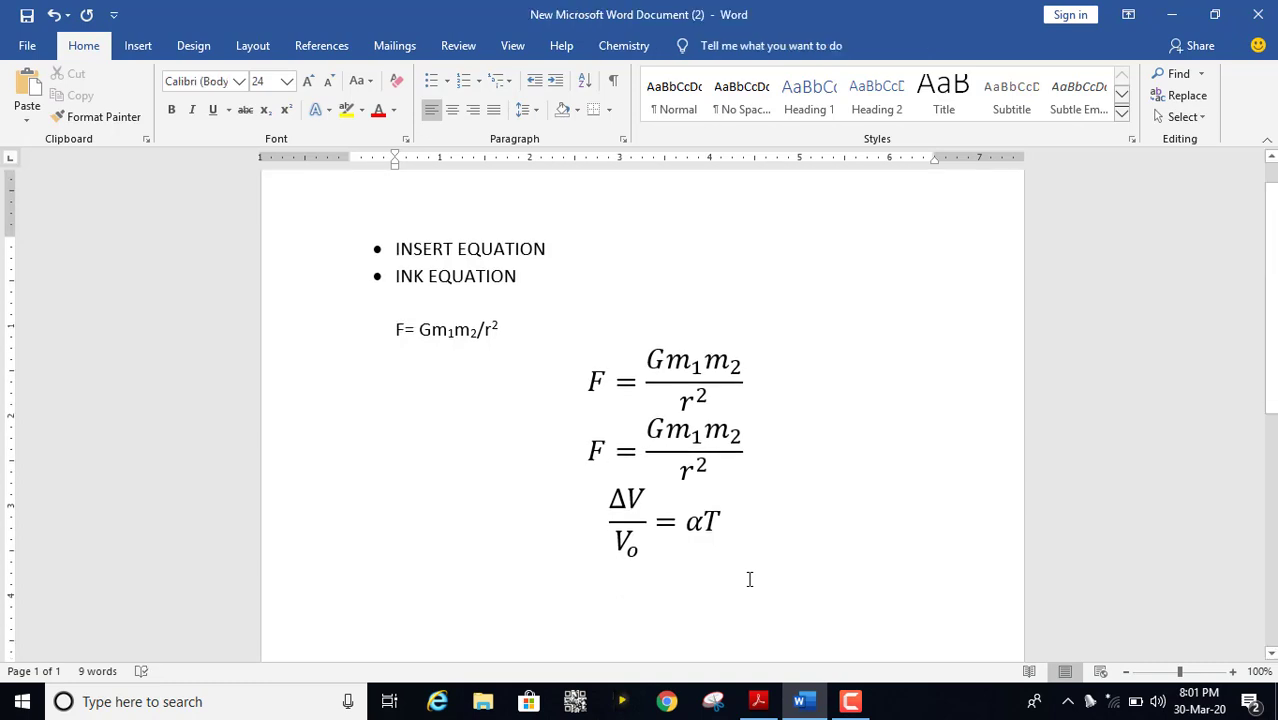
pyautogui.hotkey('alt', '=')
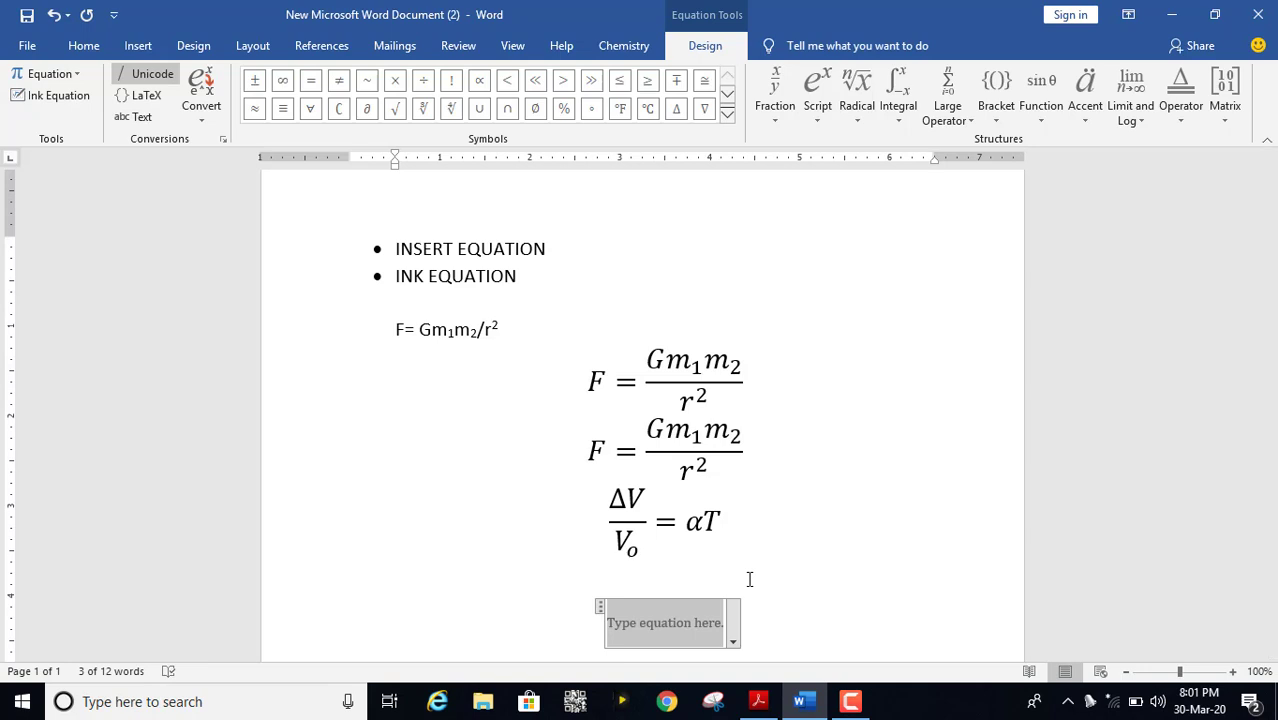
# Type \rightarrow, \uparrow and \downarrow to produce →↑↓, then begin \rightarrow \above
pyautogui.write('\\')
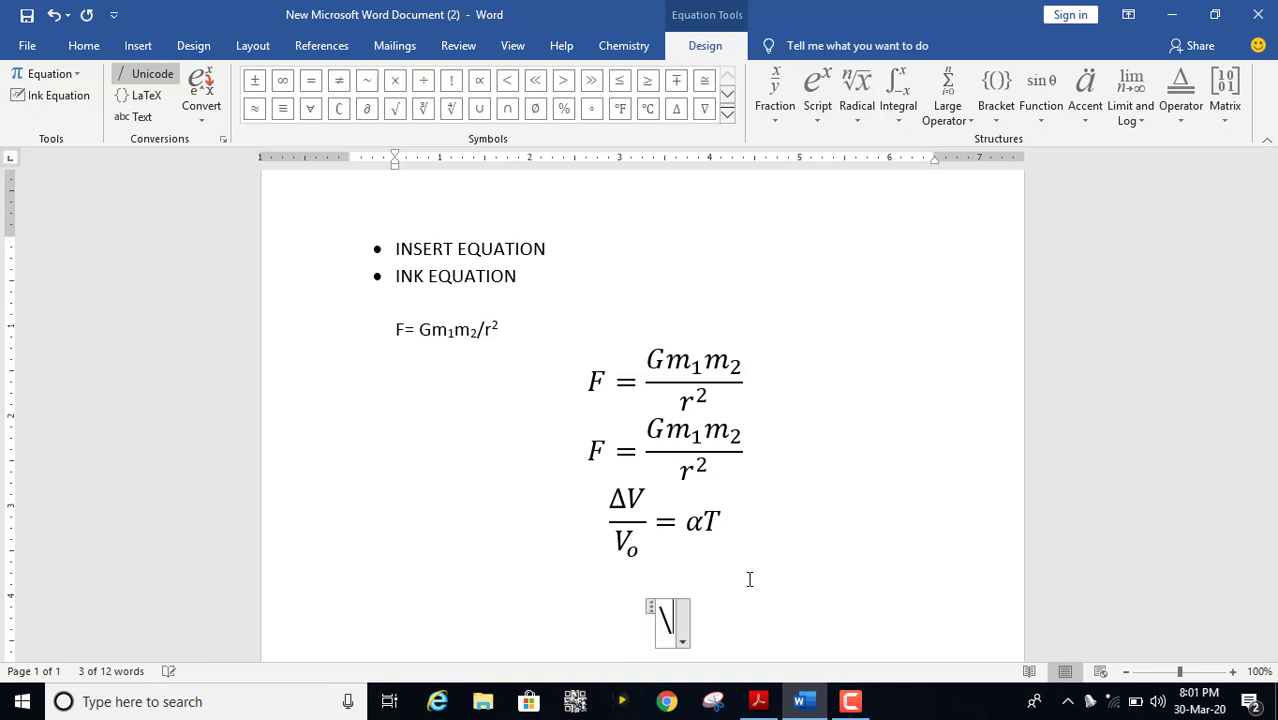
pyautogui.write('ri')
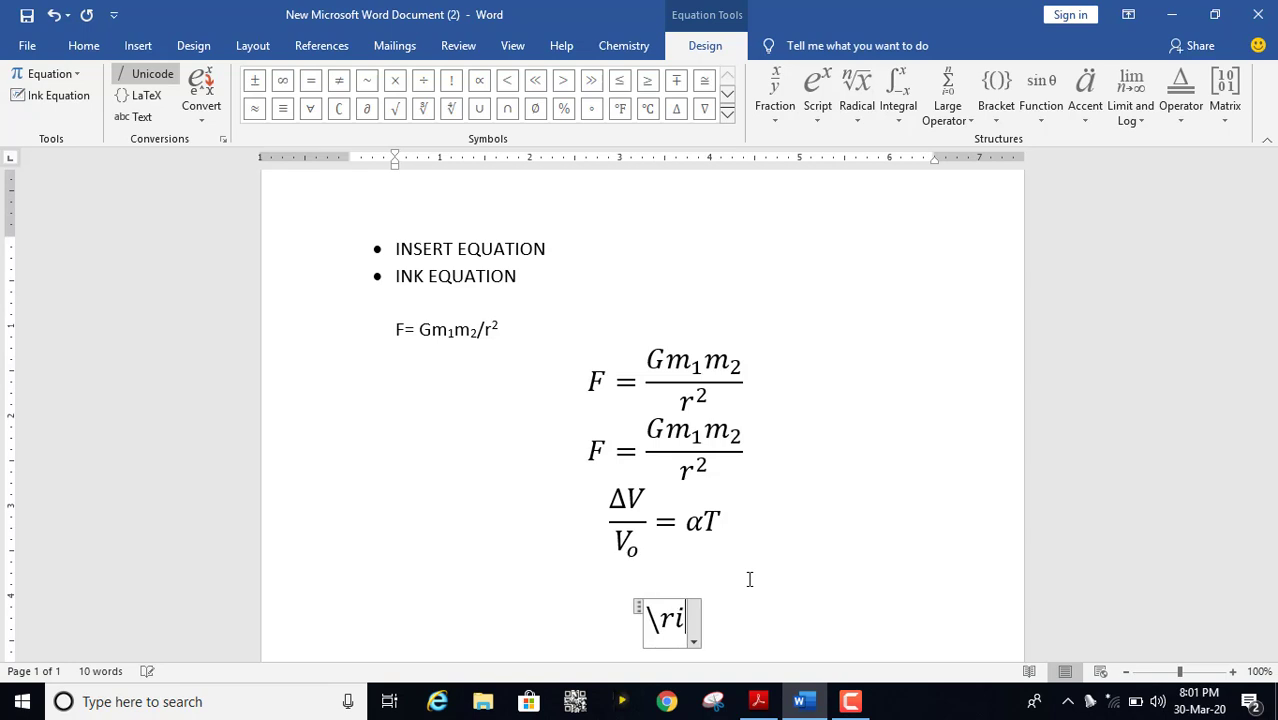
pyautogui.write('ghtarr')
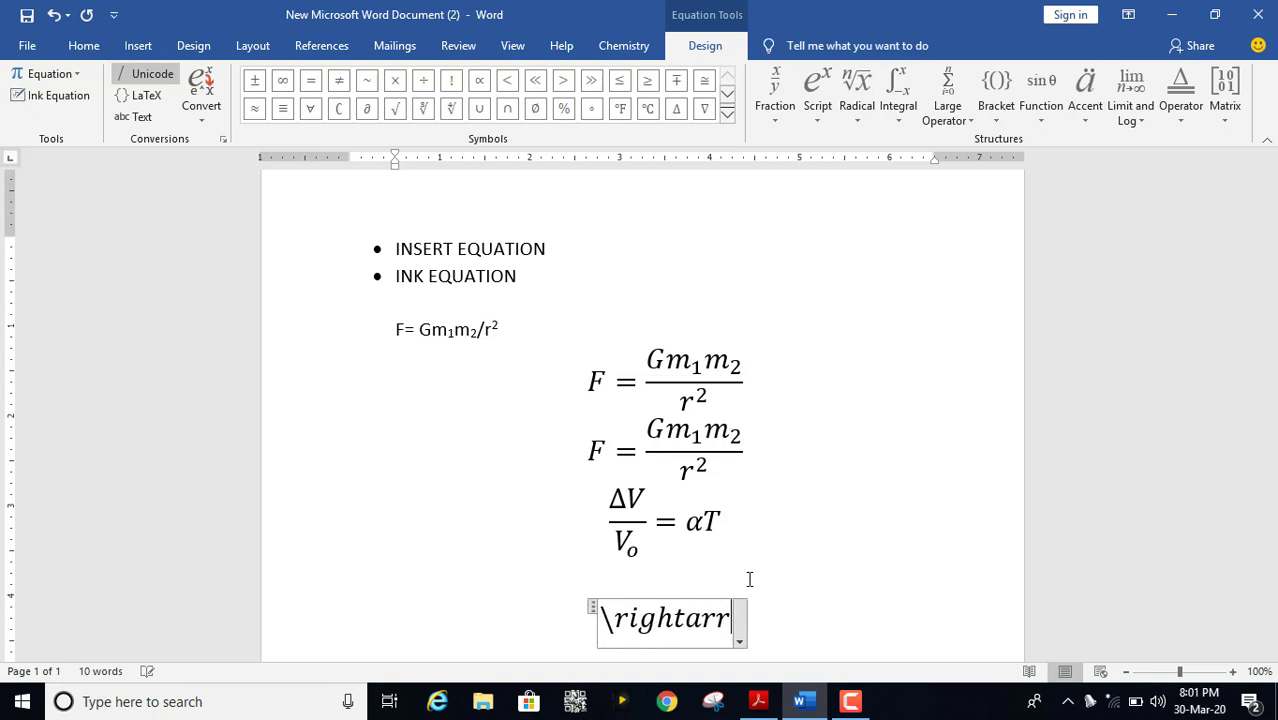
pyautogui.write('ow')
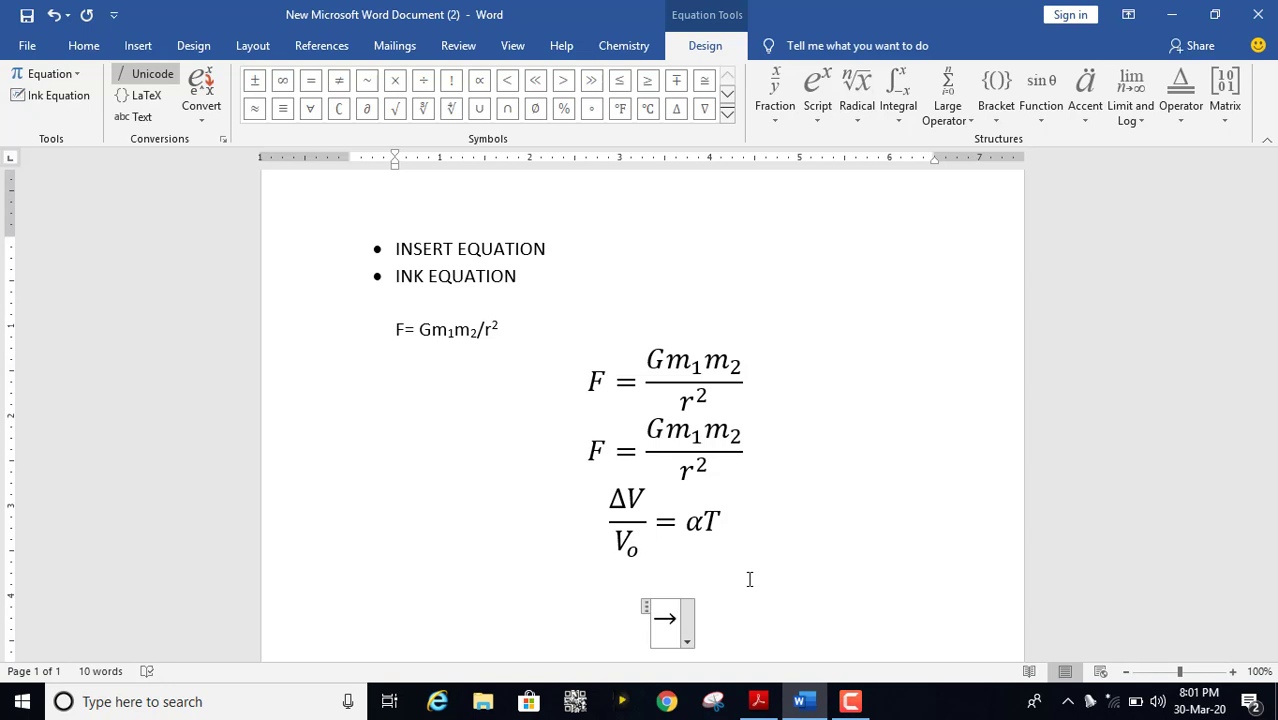
pyautogui.write('\\')
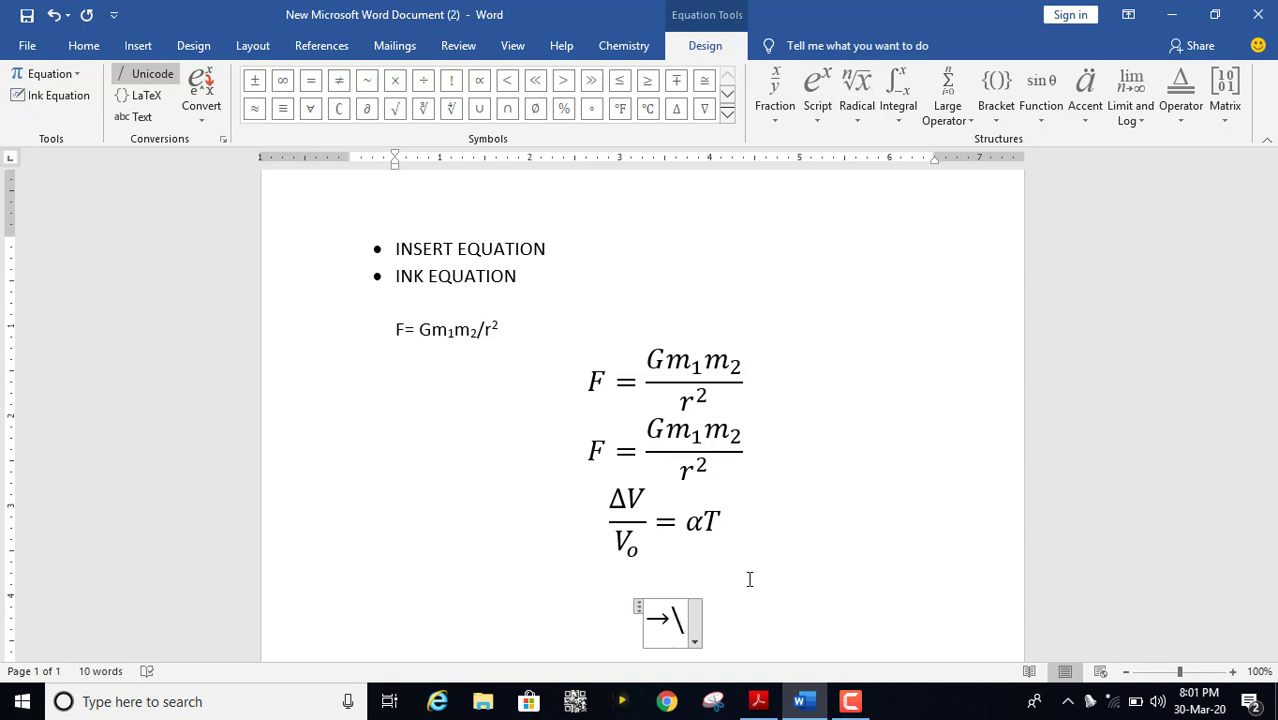
pyautogui.write('uparro')
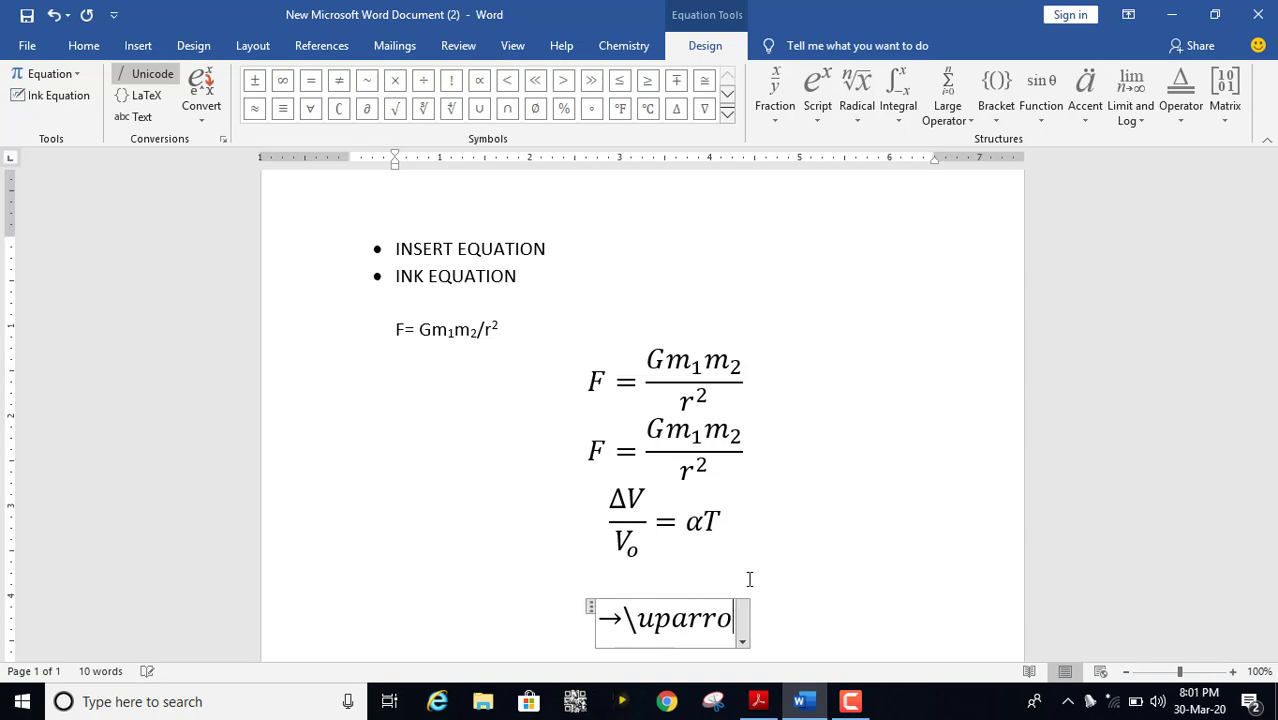
pyautogui.write('w')
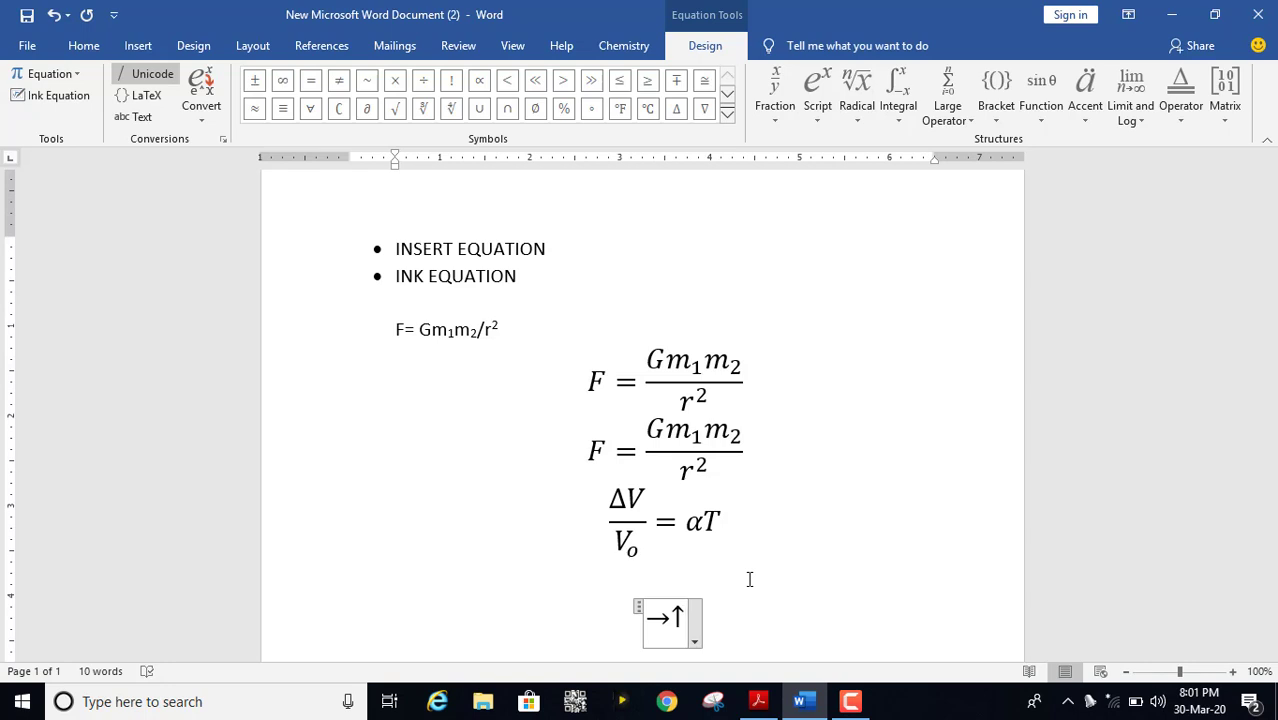
pyautogui.write('\\dow')
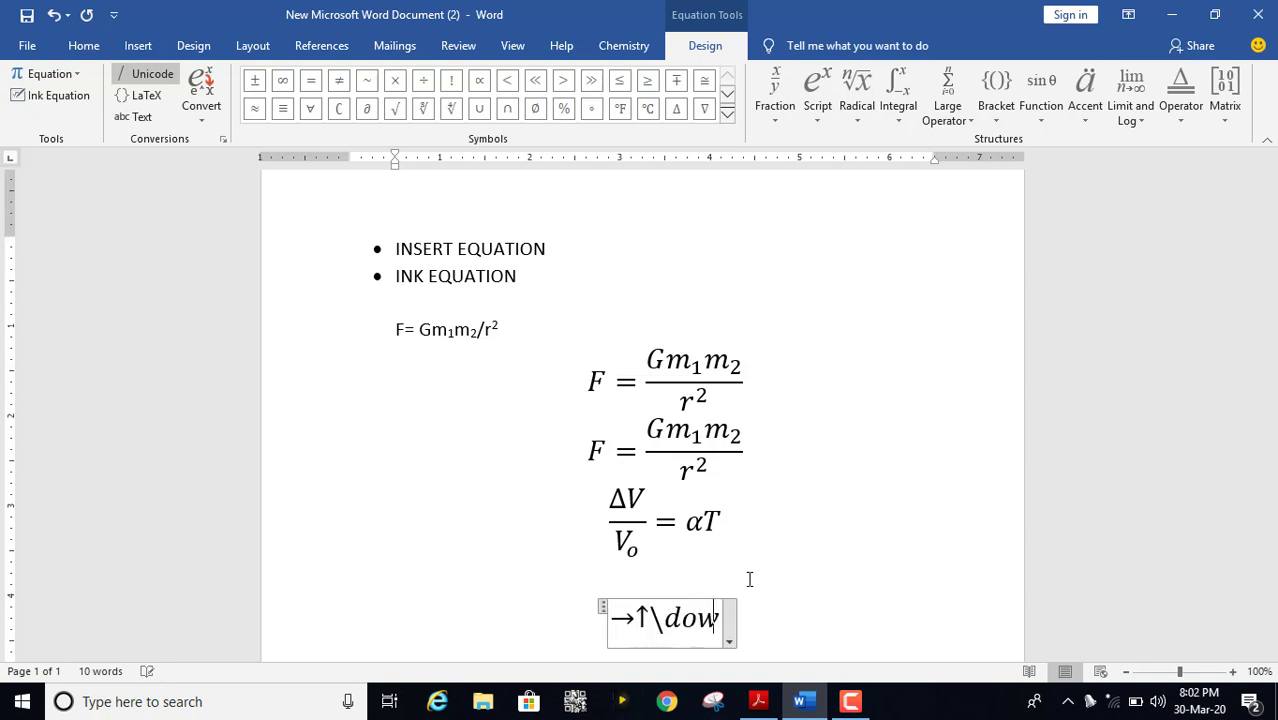
pyautogui.write('narr')
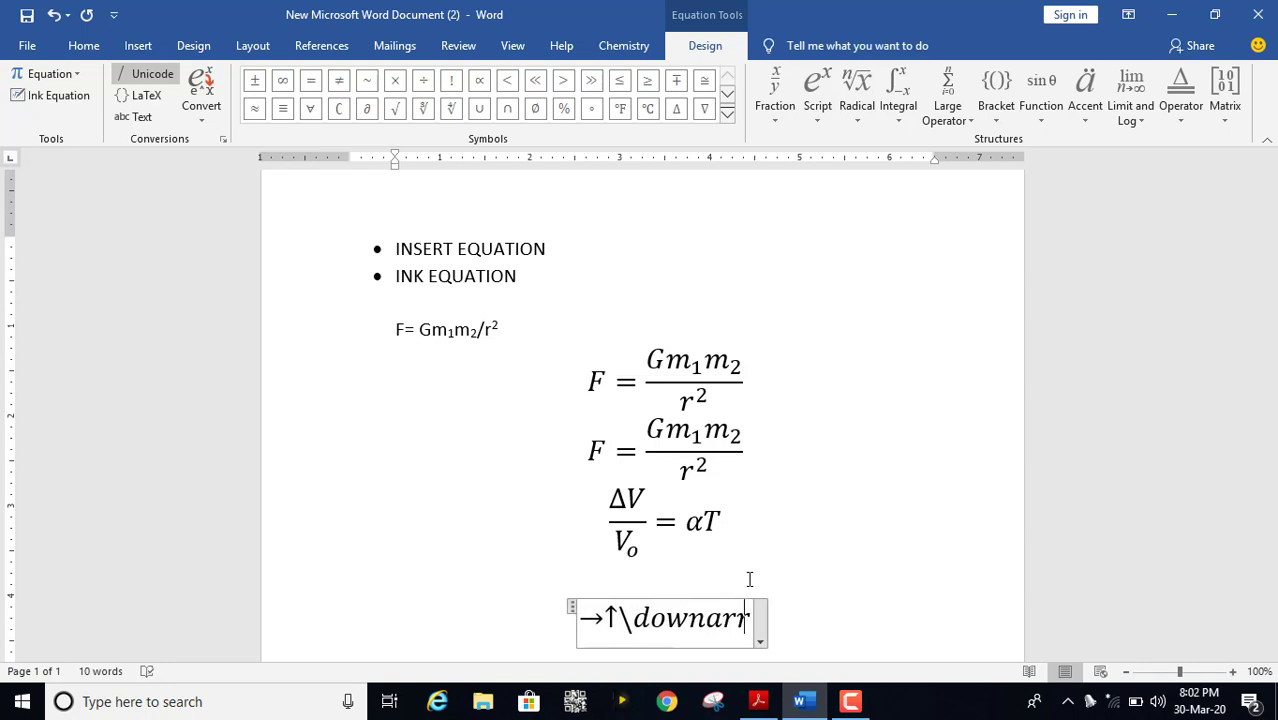
pyautogui.write('ow')
pyautogui.press('space')
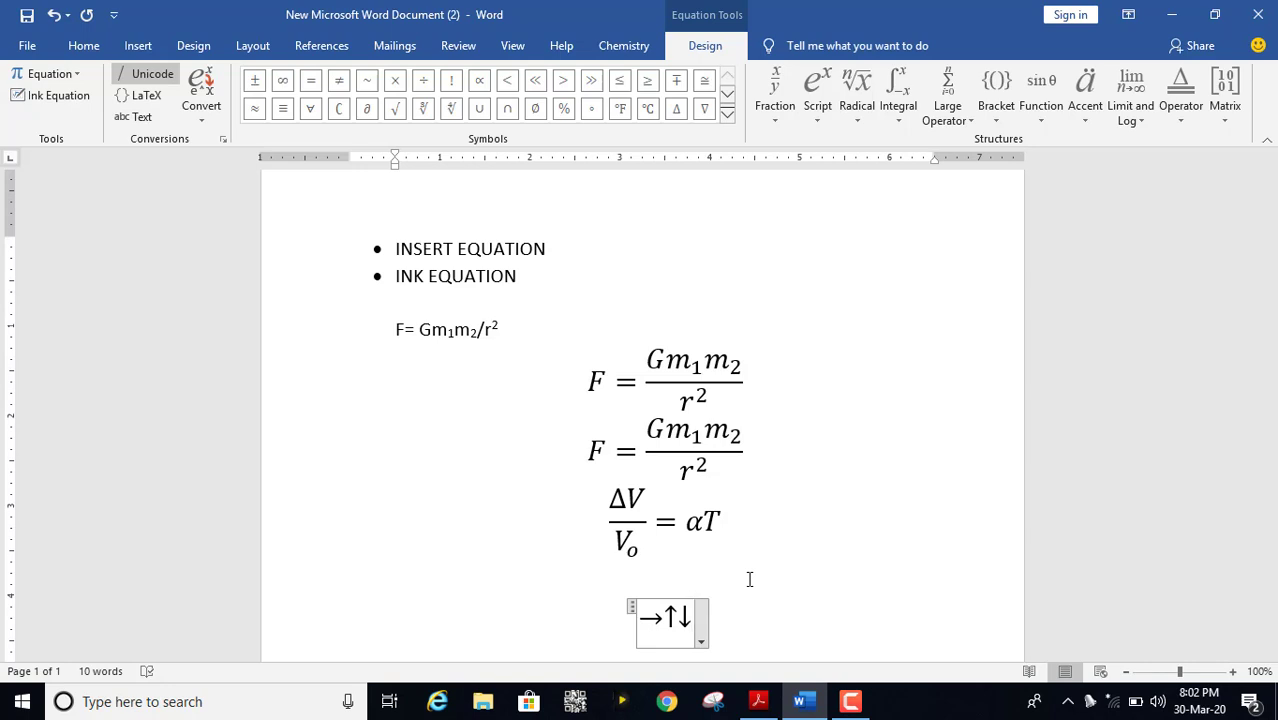
pyautogui.write('\\')
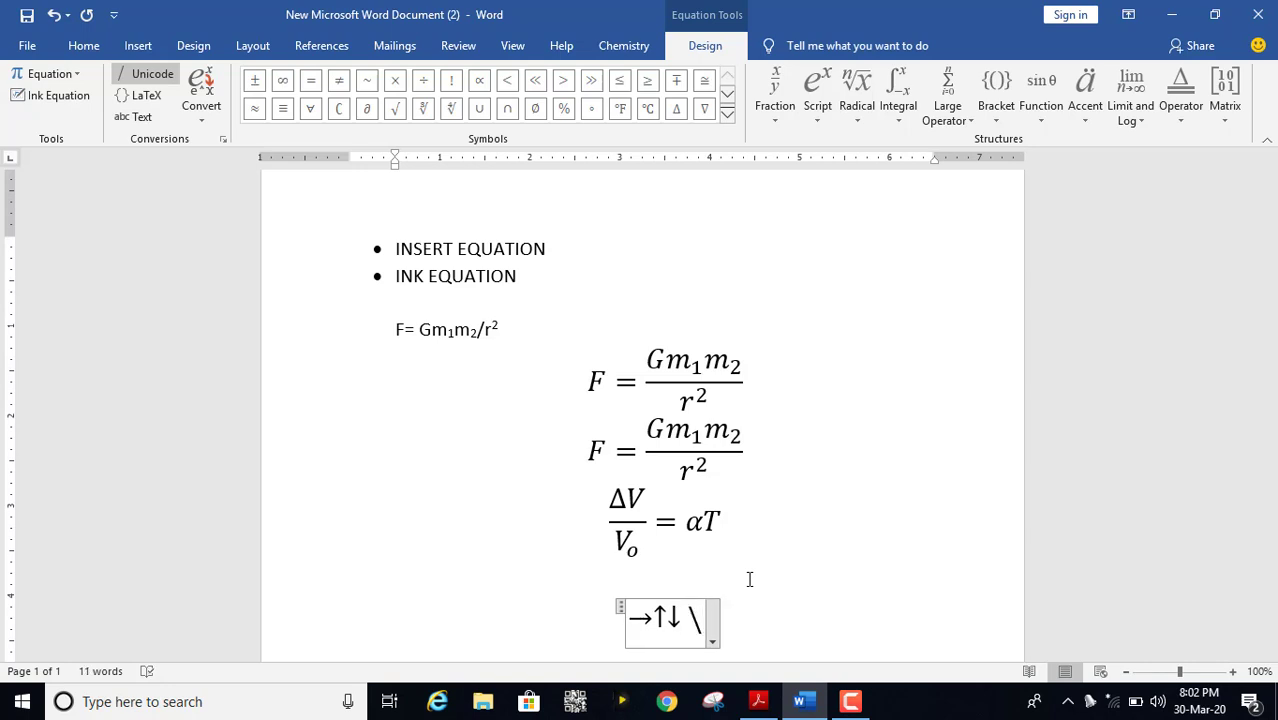
pyautogui.write('righta')
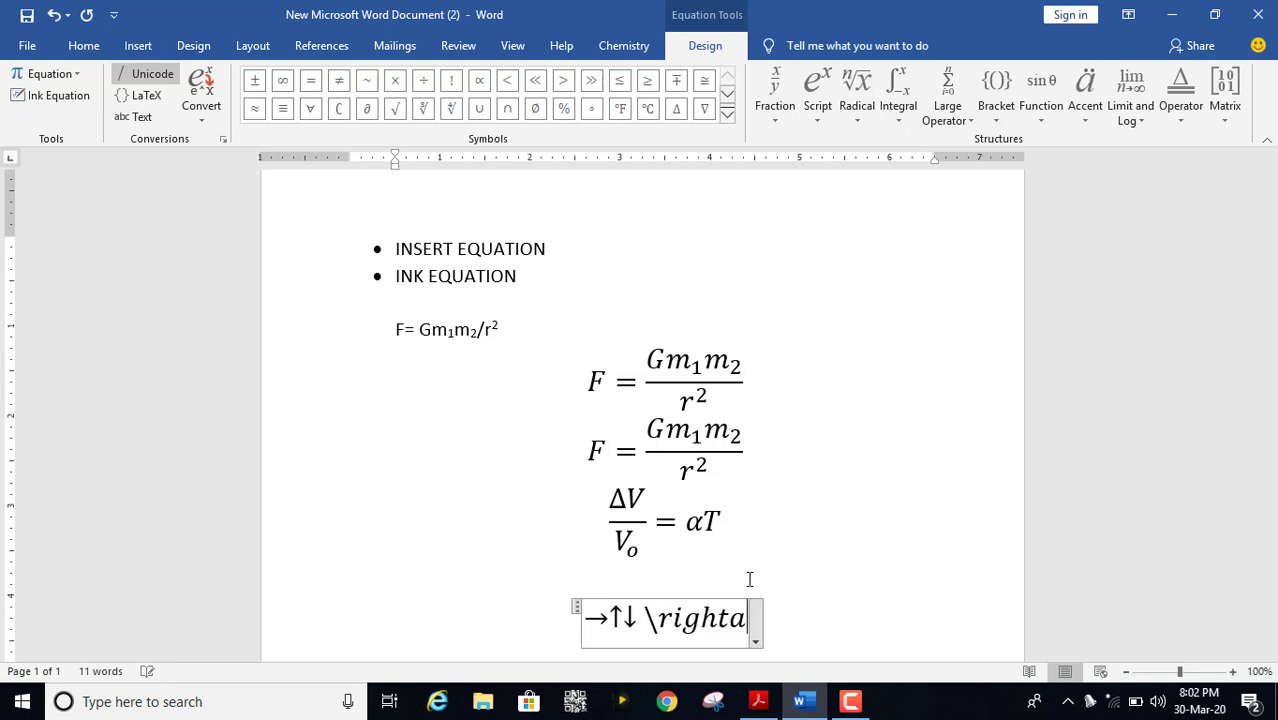
pyautogui.write('rrow')
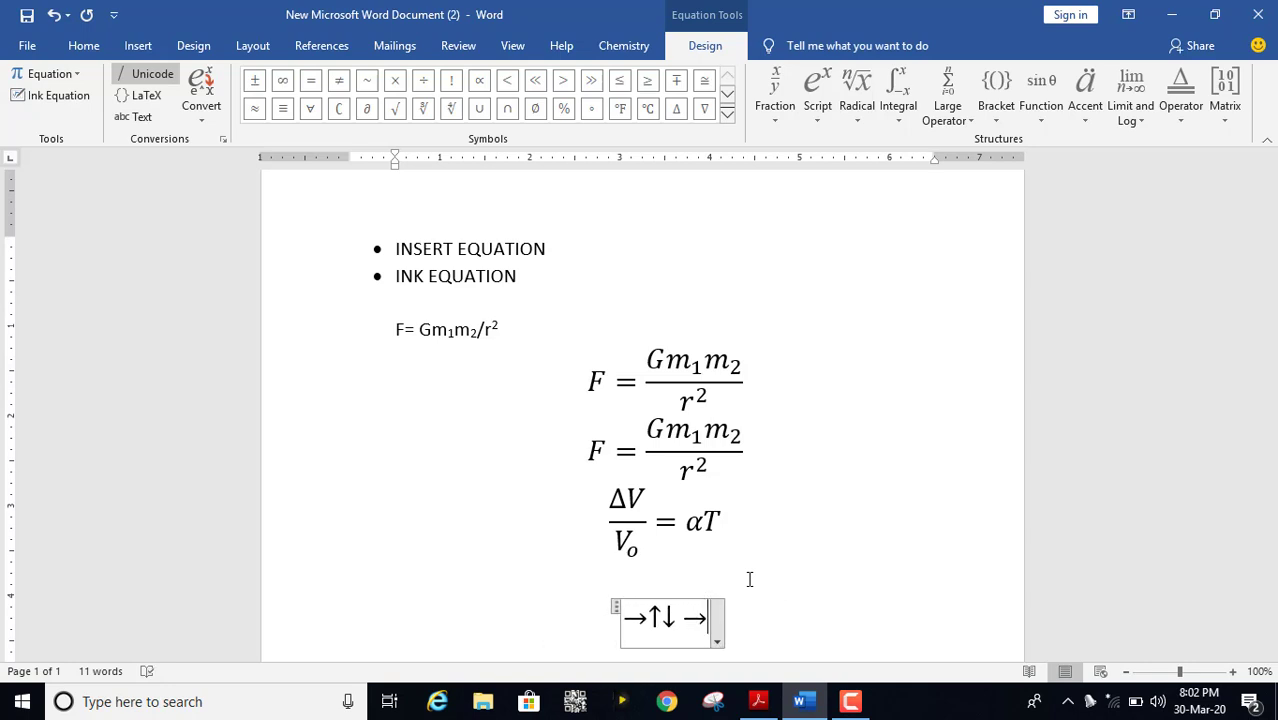
pyautogui.write(' \\abov')
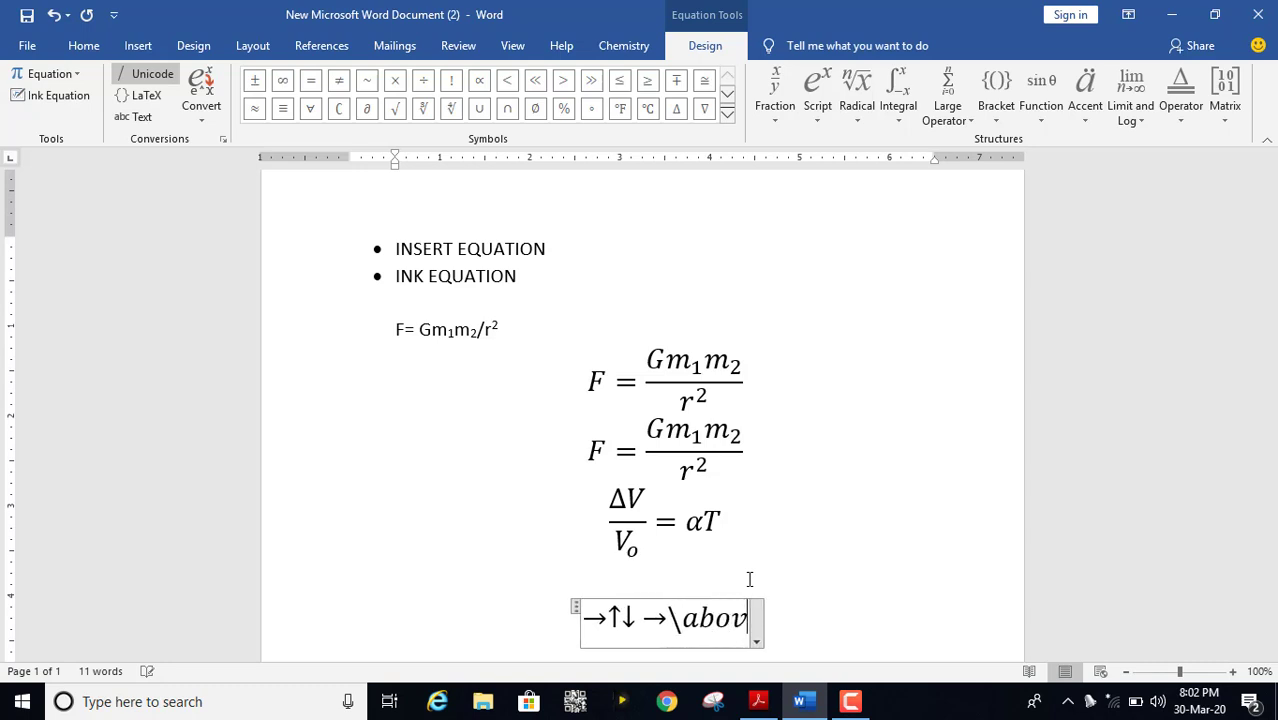
pyautogui.write('e')
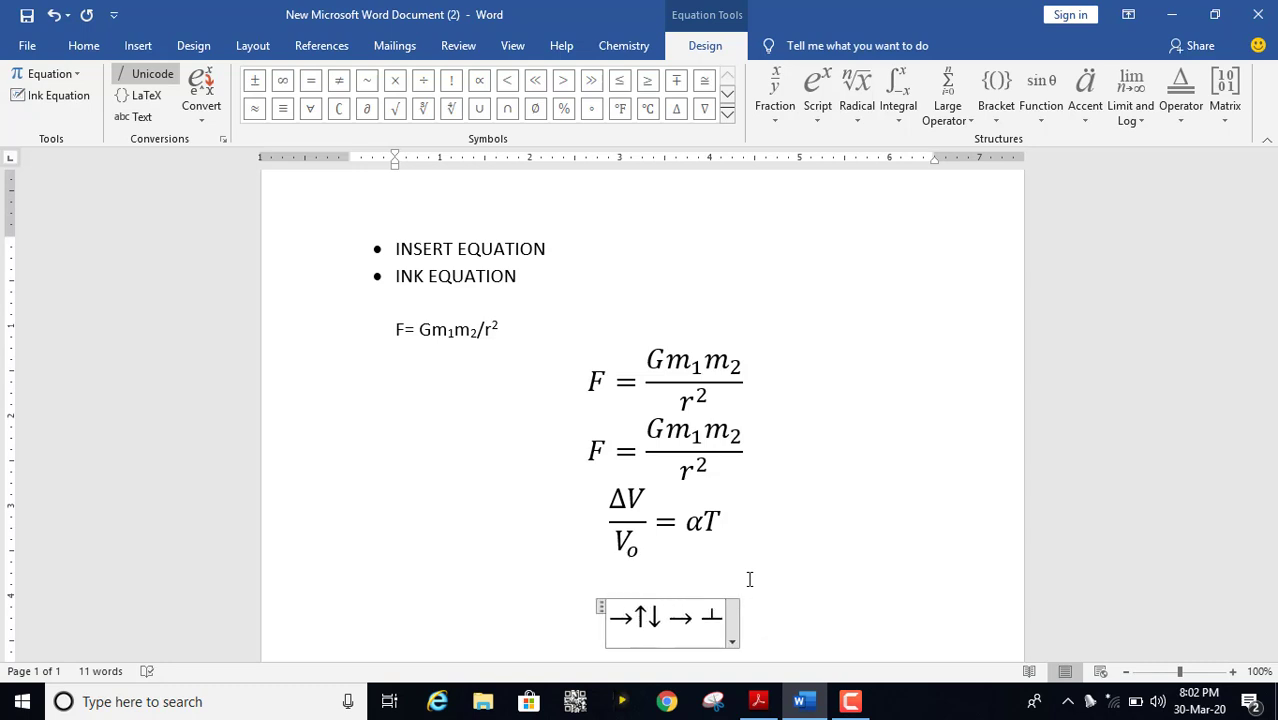
# Label the long arrow with 100c above it and heat below it, replacing the placeholder 200
pyautogui.write('00')
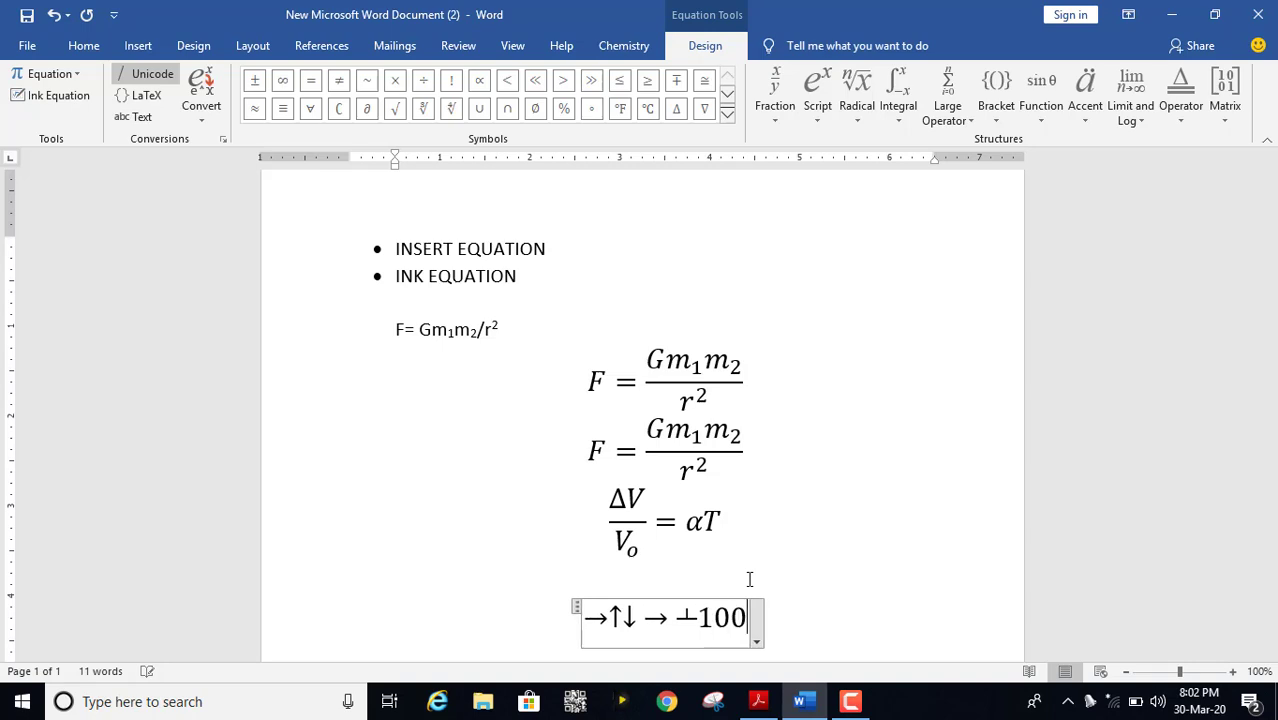
pyautogui.write('c')
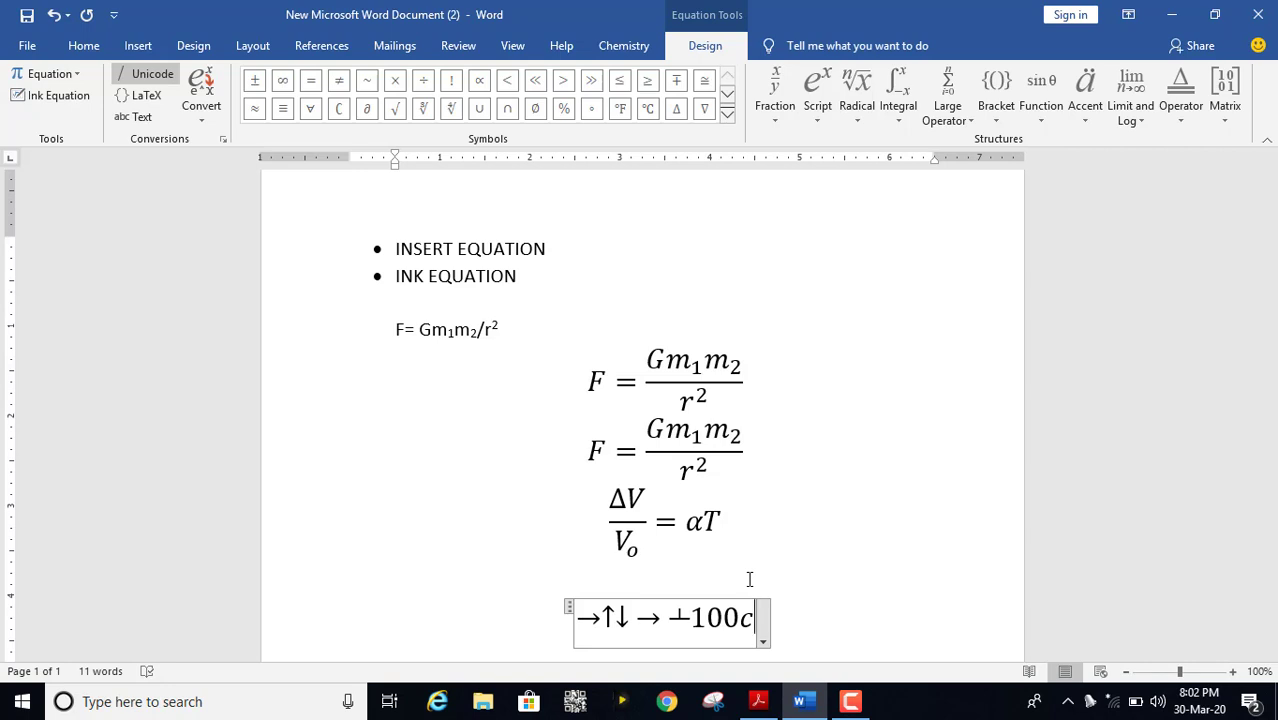
pyautogui.press('Left')
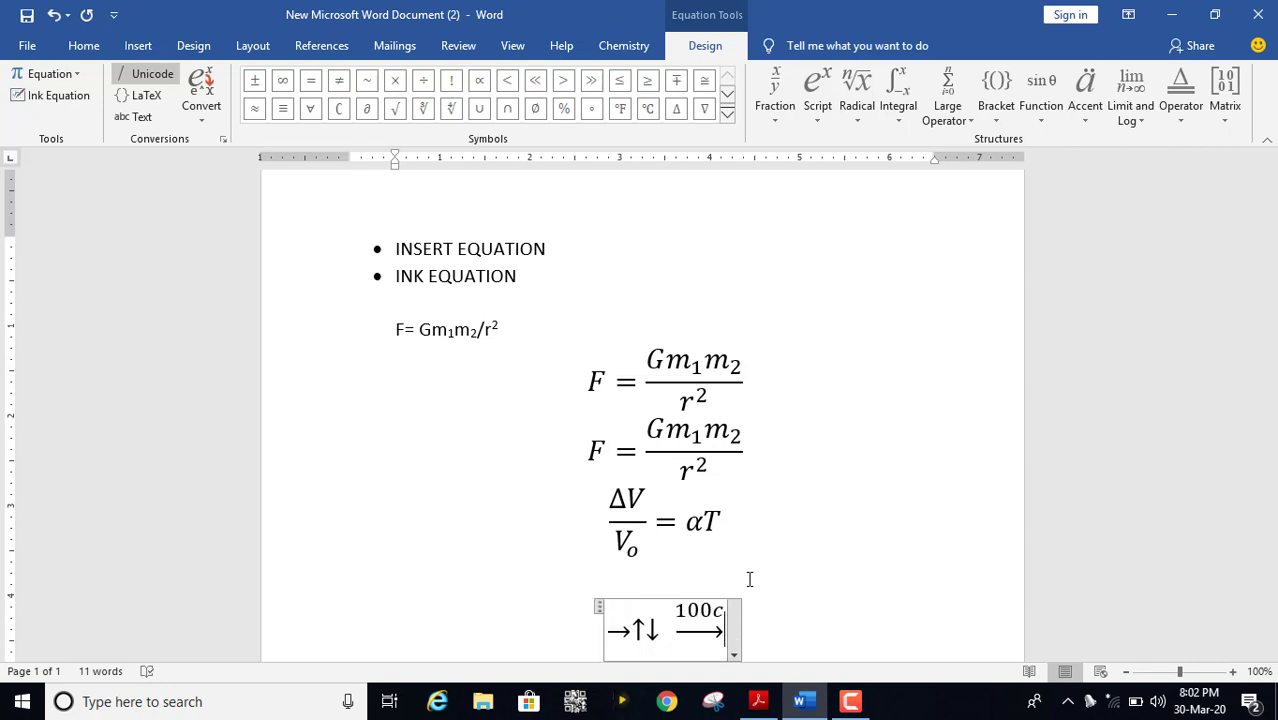
pyautogui.write('\\be')
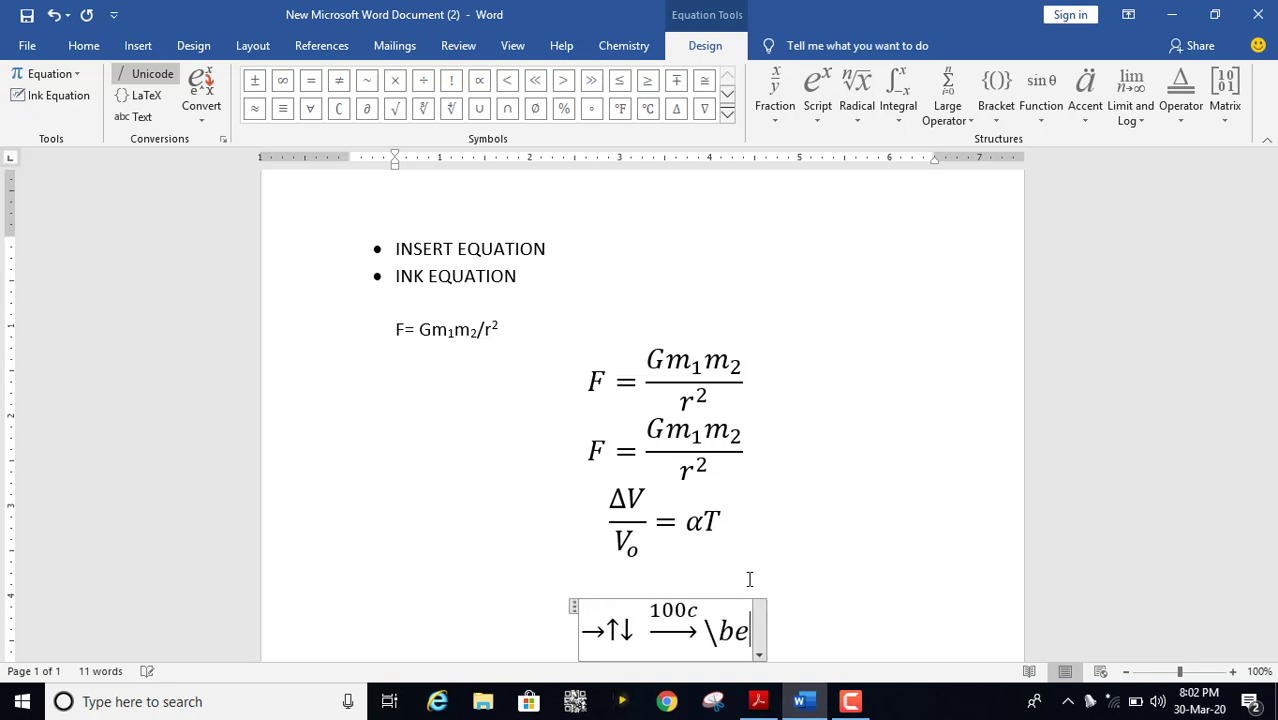
pyautogui.write('low')
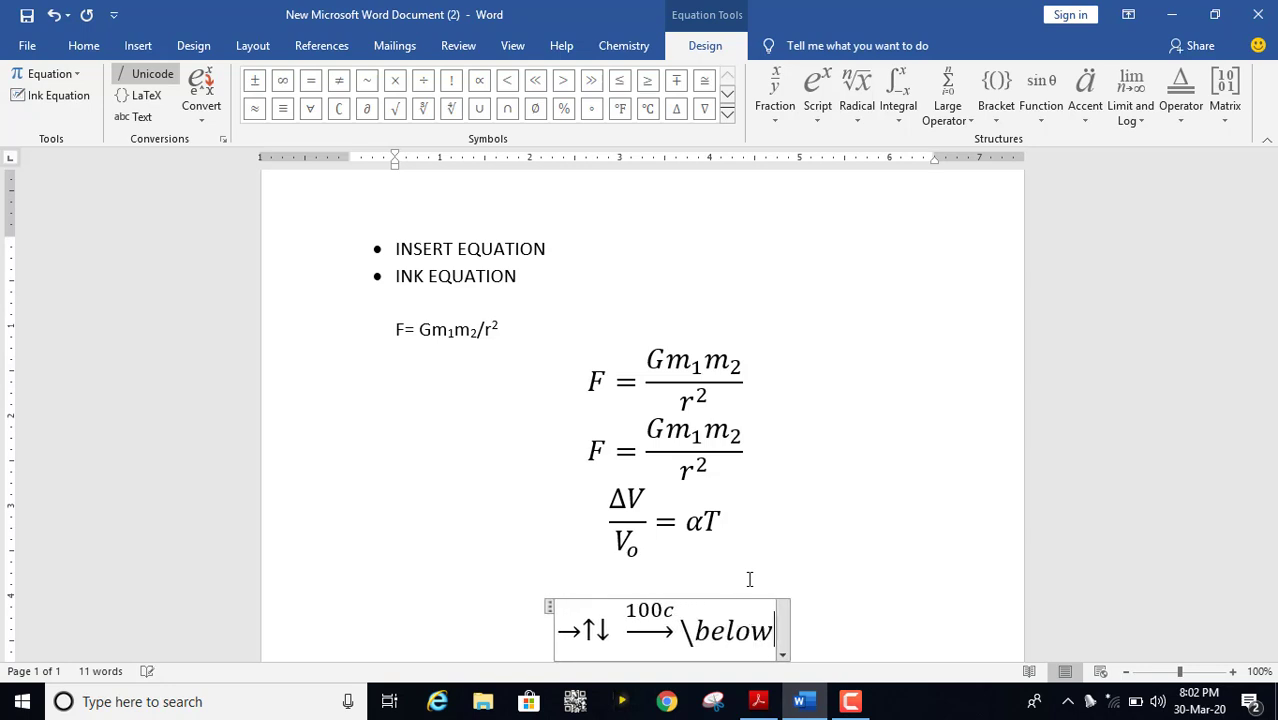
pyautogui.write(' 2')
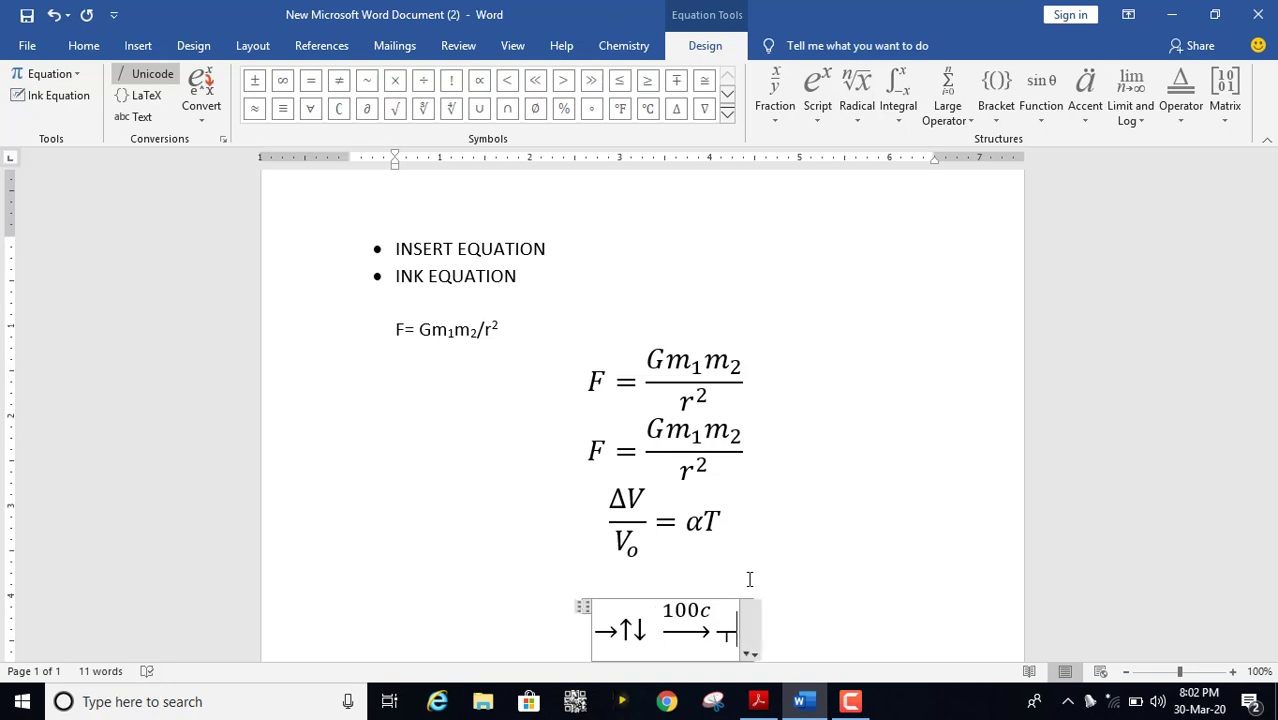
pyautogui.write('00')
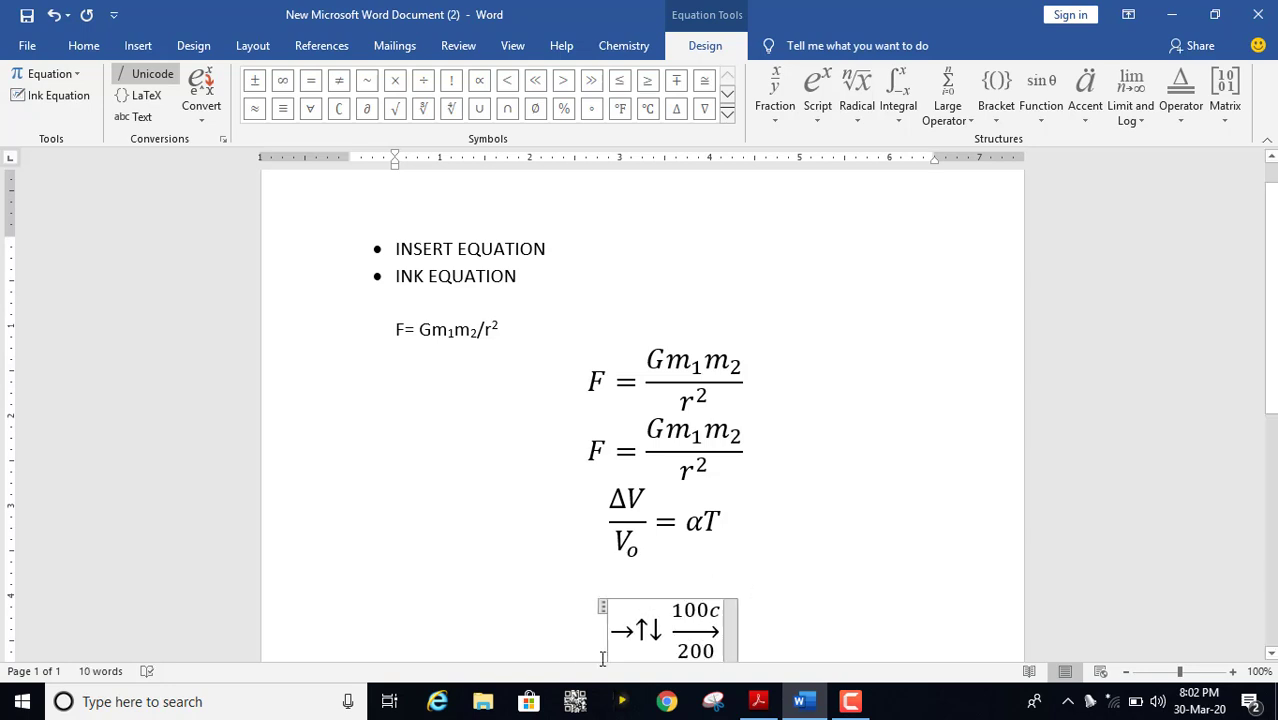
pyautogui.moveTo(715, 652); pyautogui.dragTo(679, 655)
pyautogui.write('heat')
pyautogui.scroll(-4, 825, 528)
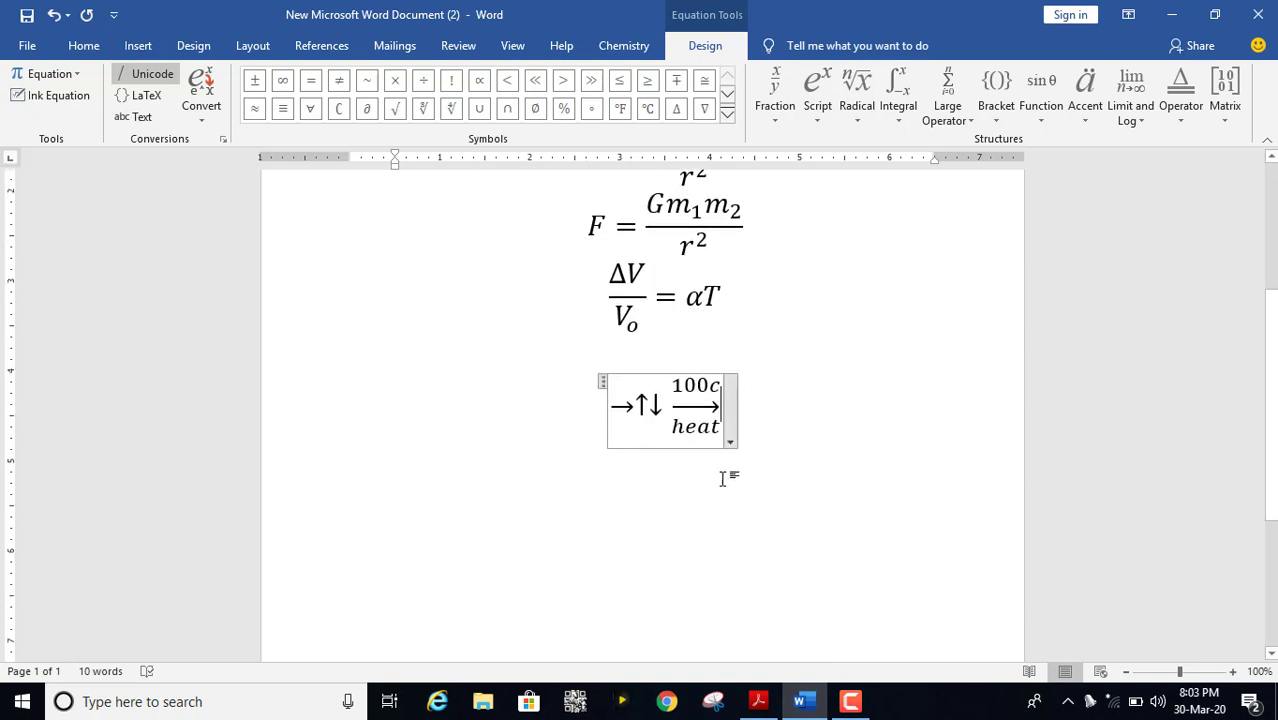
pyautogui.doubleClick(708, 385)
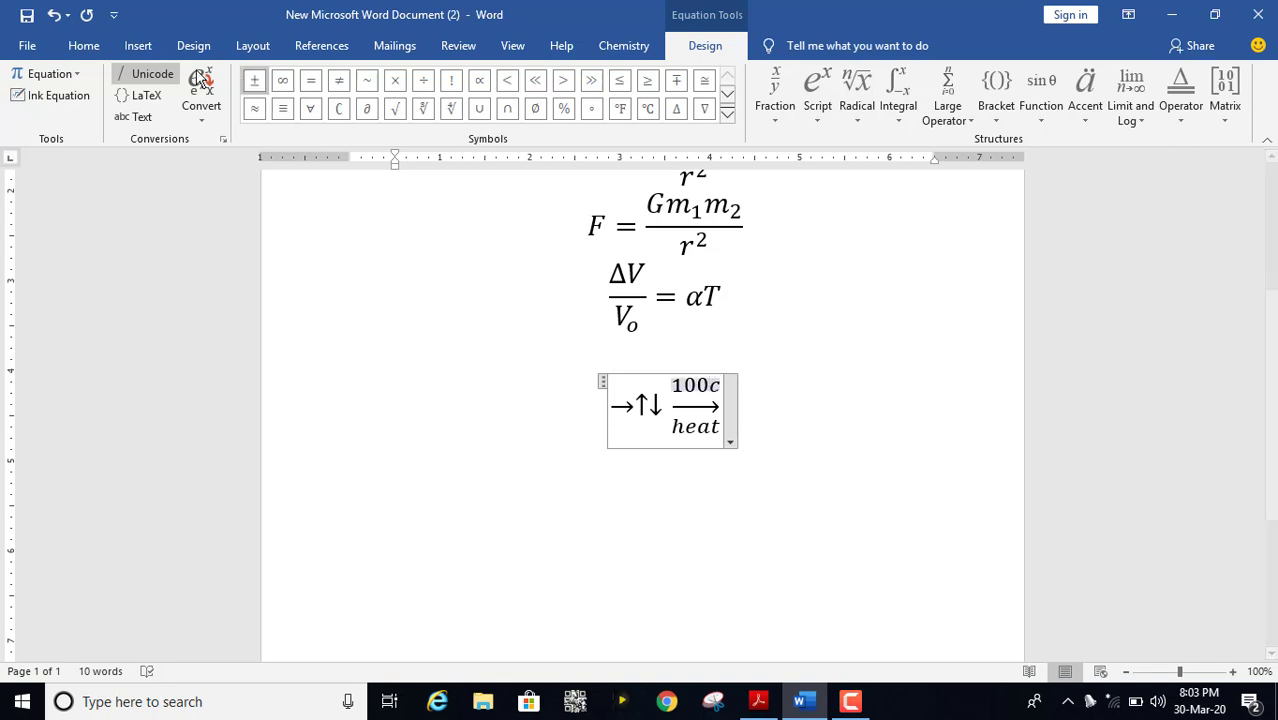
# Insert a degree sign so the arrow label reads 100°c, then finish the equation
pyautogui.click(134, 45)
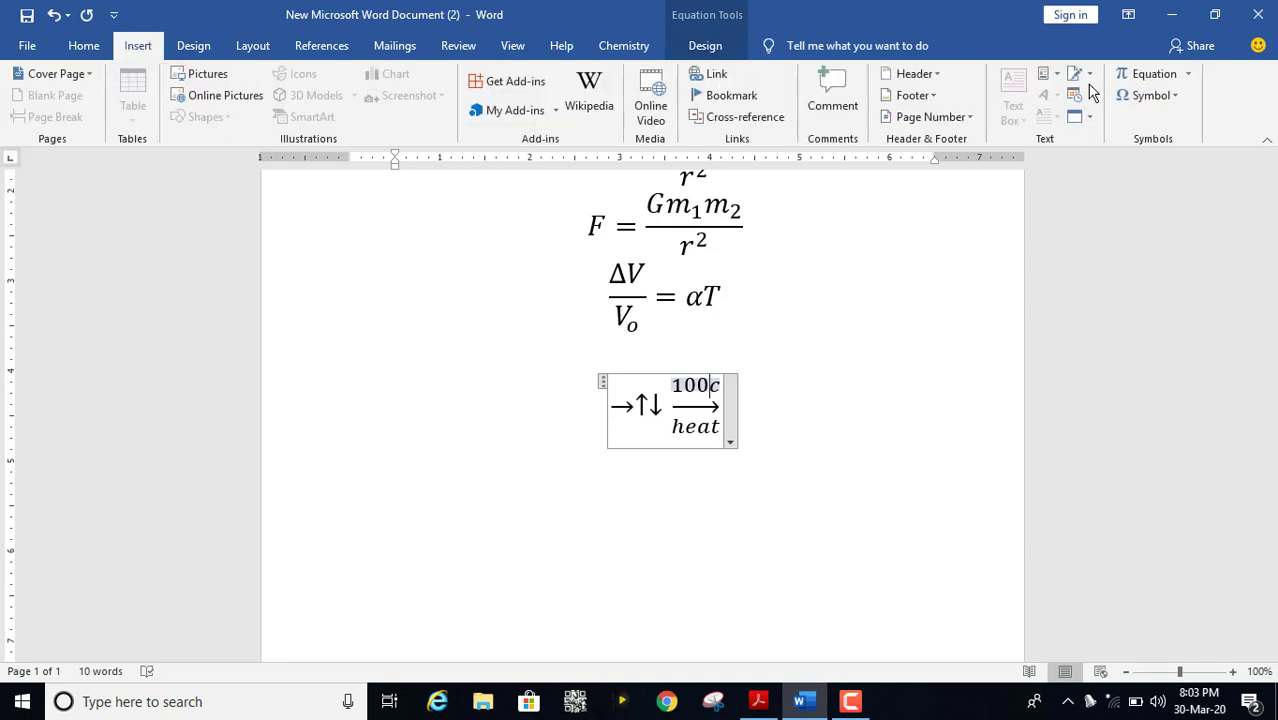
pyautogui.click(1171, 100)
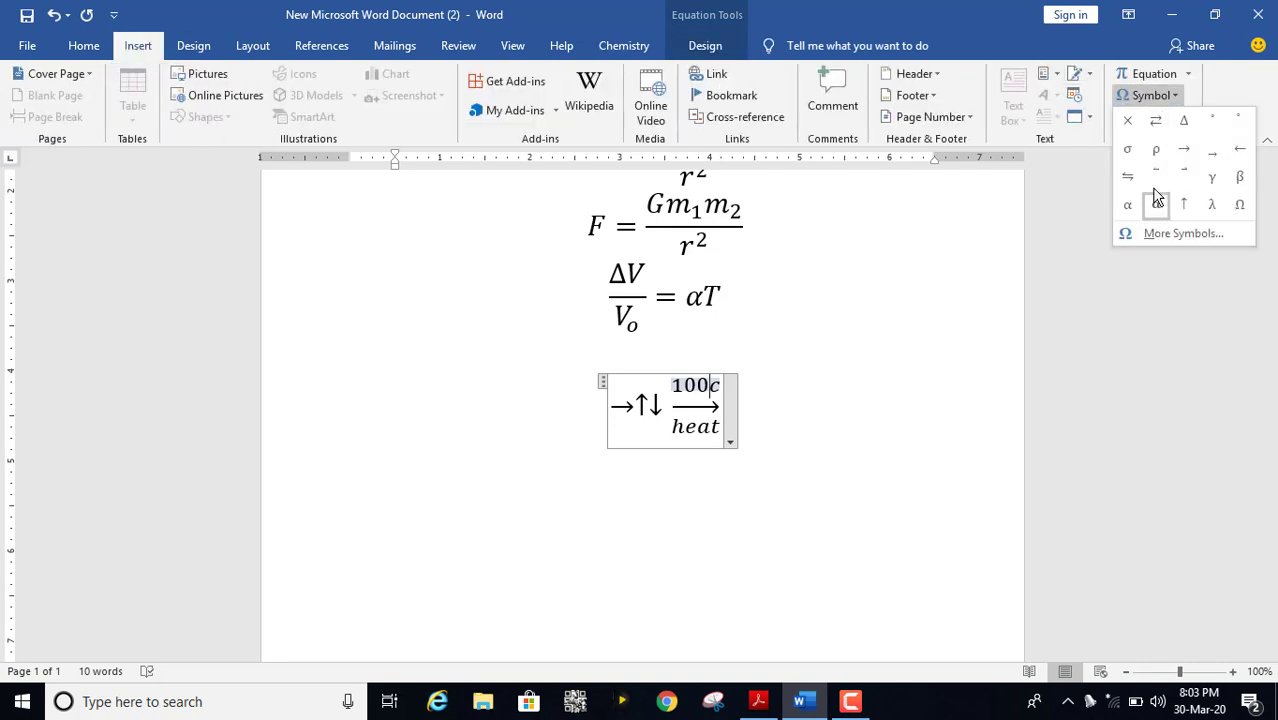
pyautogui.click(1214, 124)
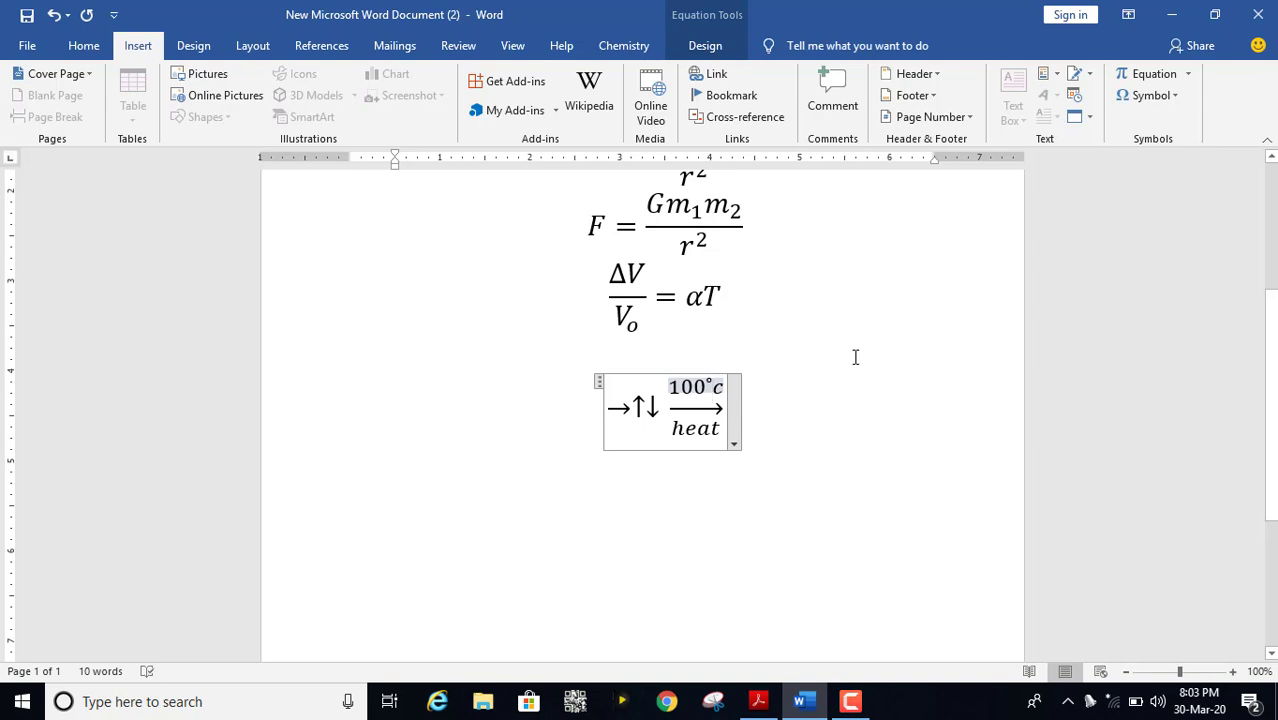
pyautogui.click(779, 465)
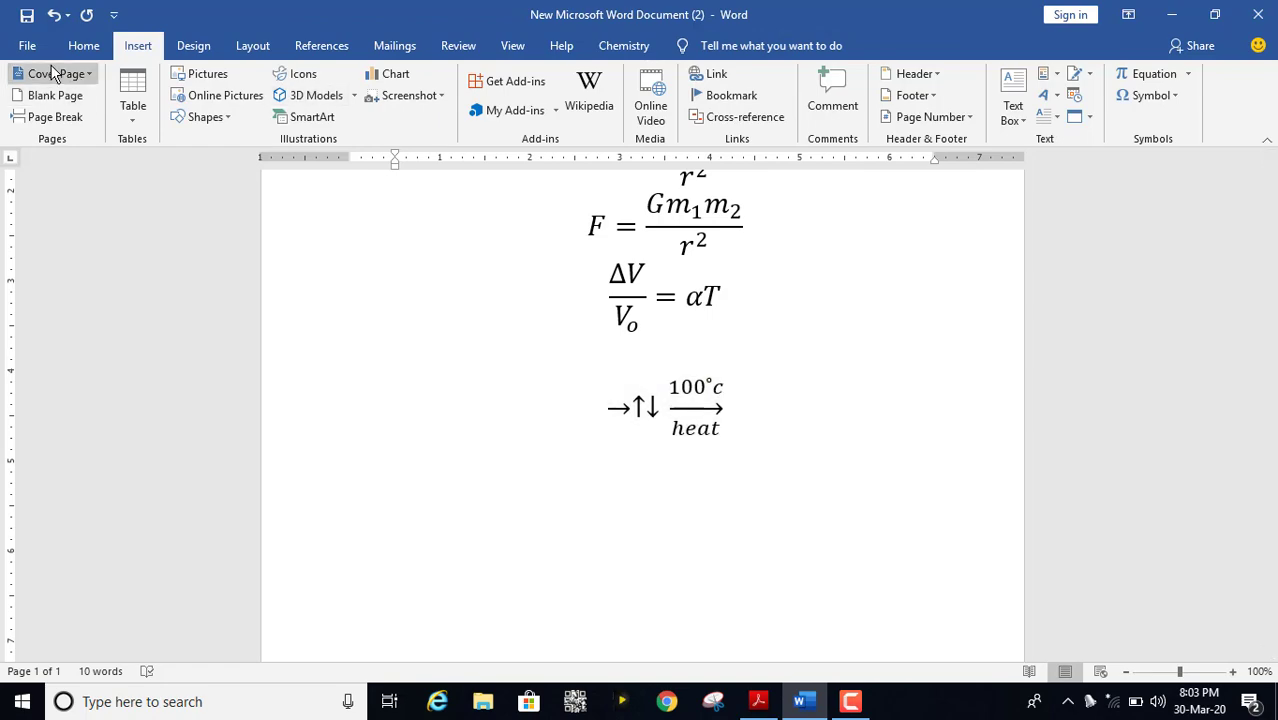
pyautogui.click(22, 47)
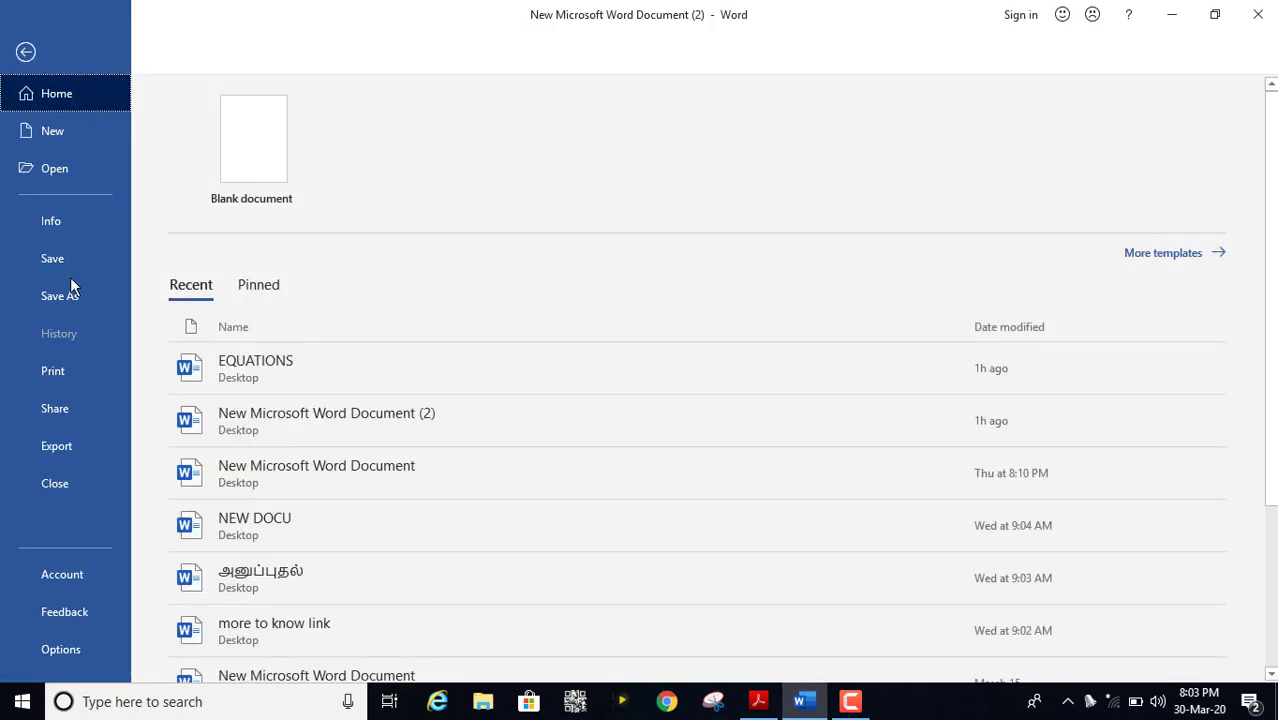
pyautogui.click(65, 651)
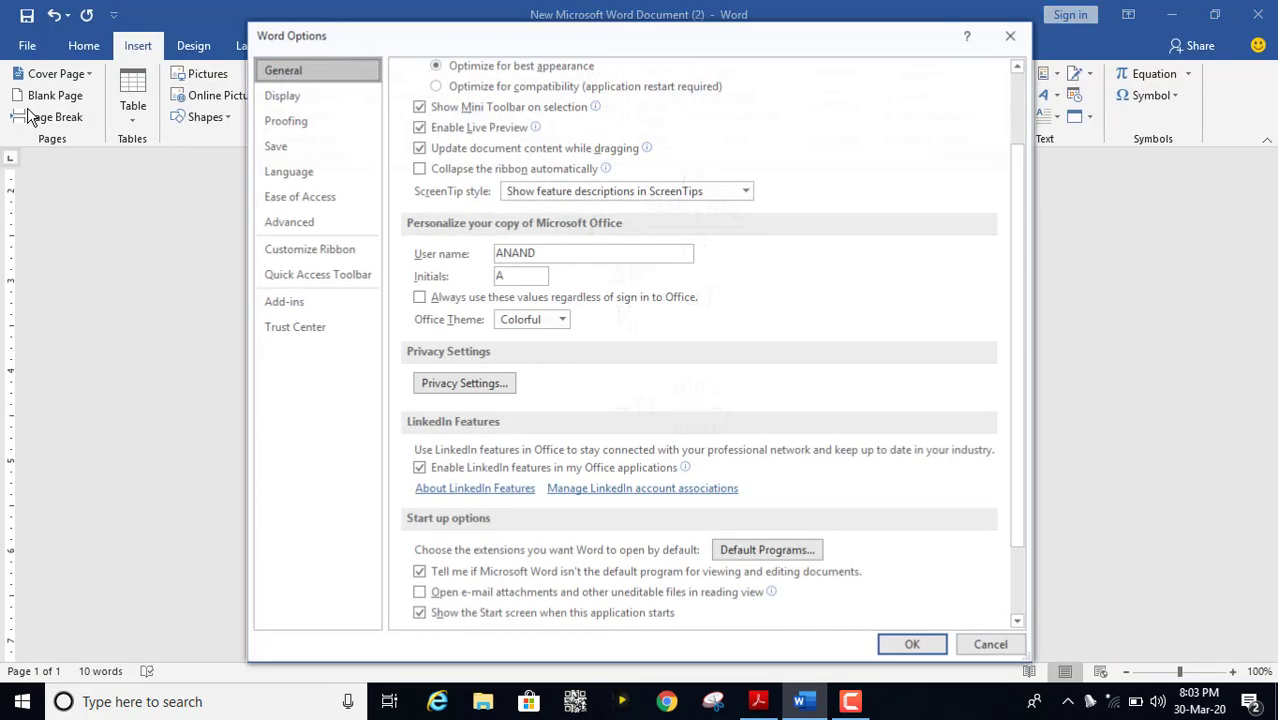
pyautogui.click(294, 120)
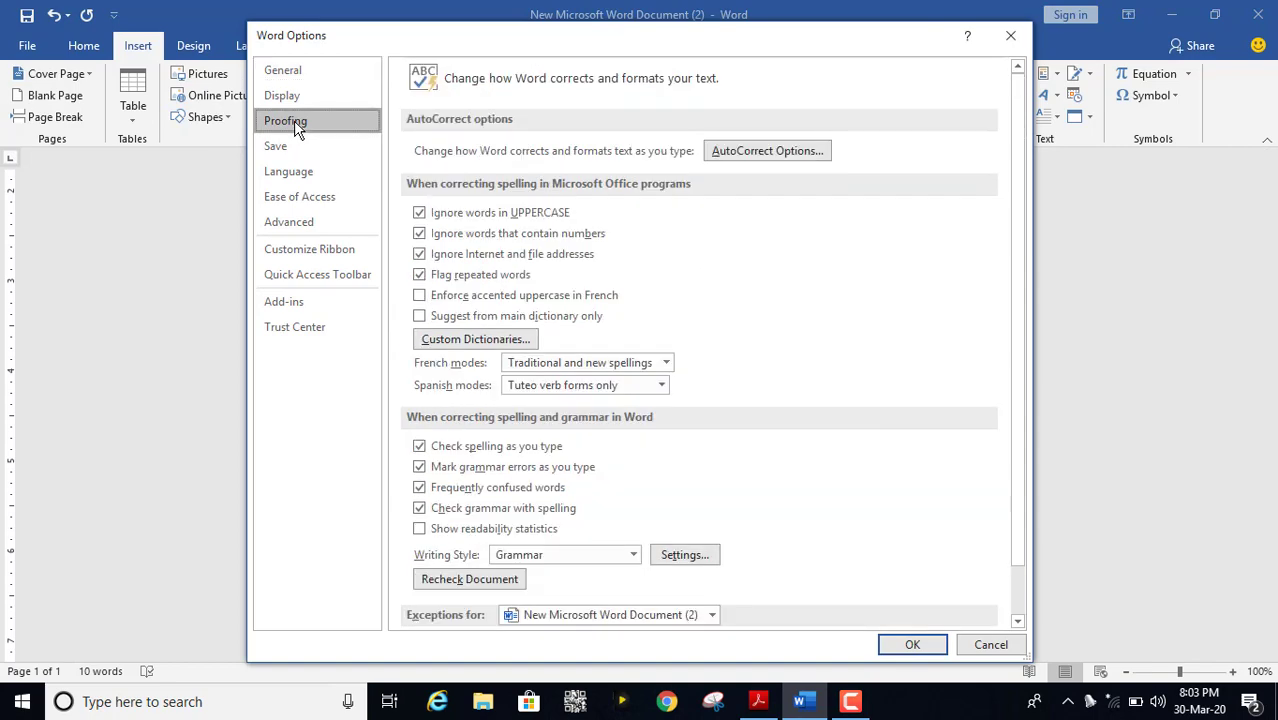
pyautogui.click(748, 152)
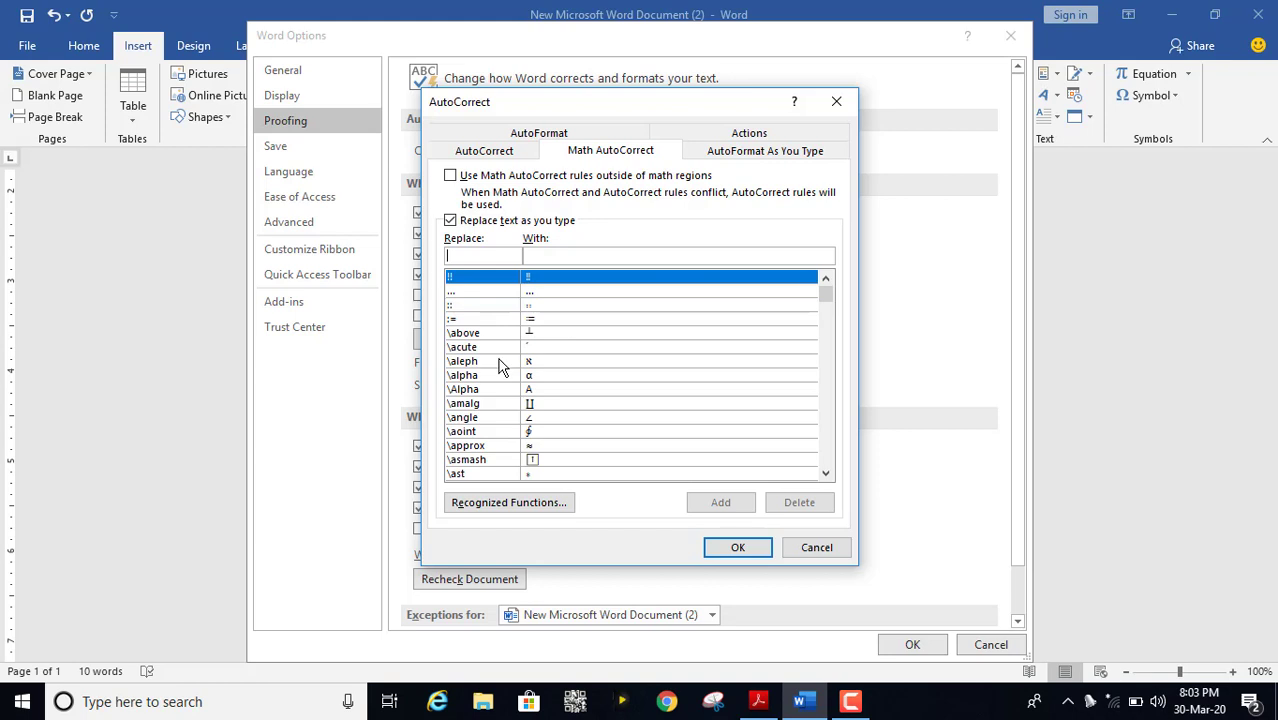
pyautogui.scroll(-3, 502, 367)
pyautogui.scroll(-2, 502, 367)
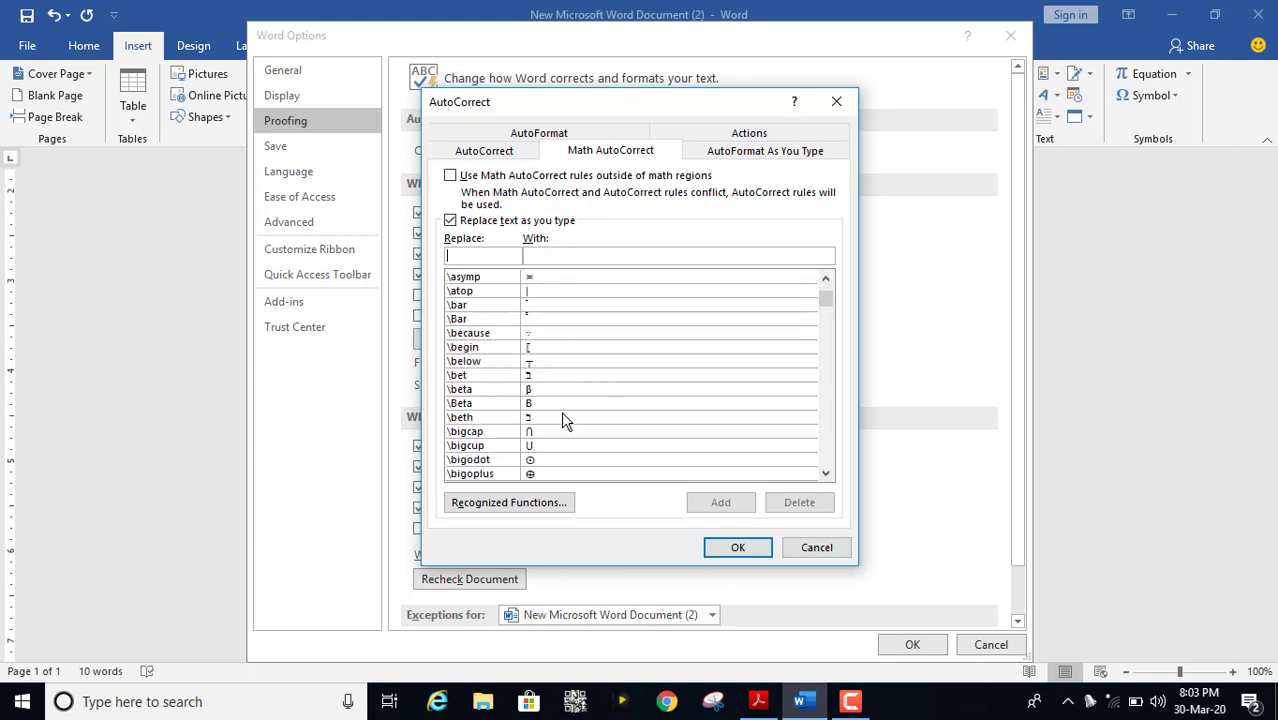
pyautogui.scroll(-3, 561, 413)
pyautogui.scroll(-2, 507, 410)
pyautogui.scroll(-4, 507, 410)
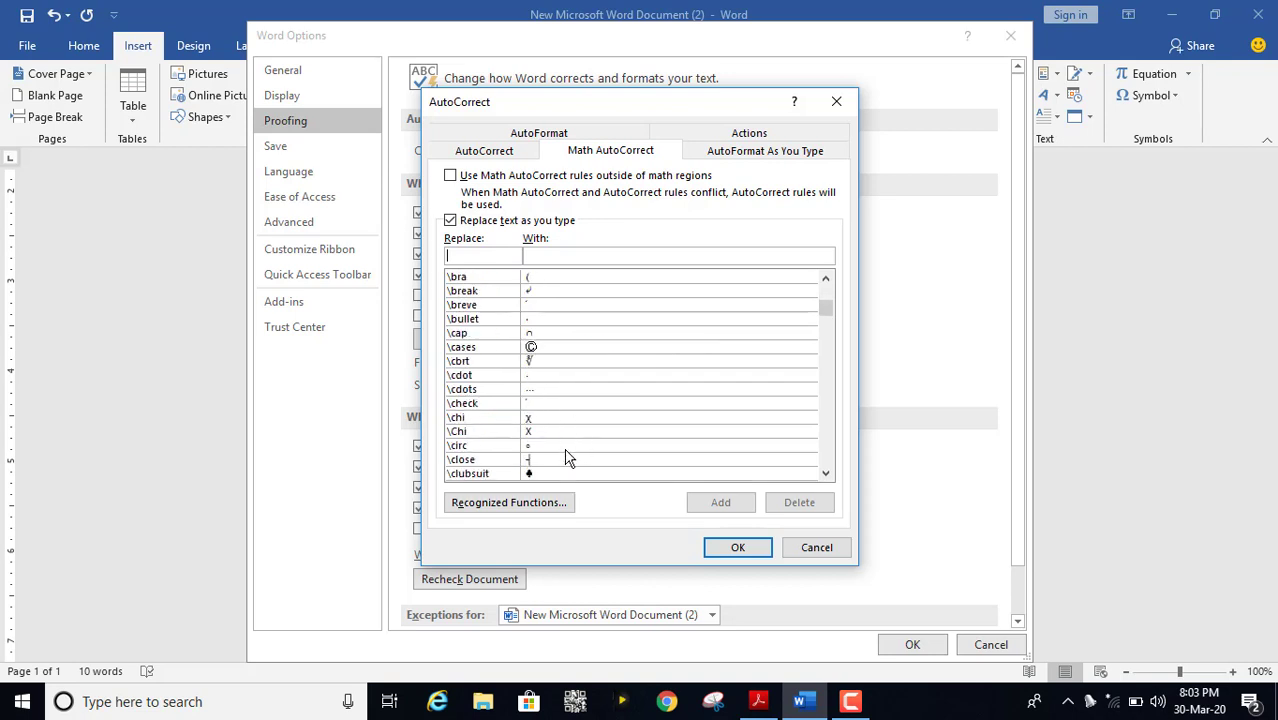
pyautogui.scroll(-1, 546, 397)
pyautogui.scroll(-3, 546, 397)
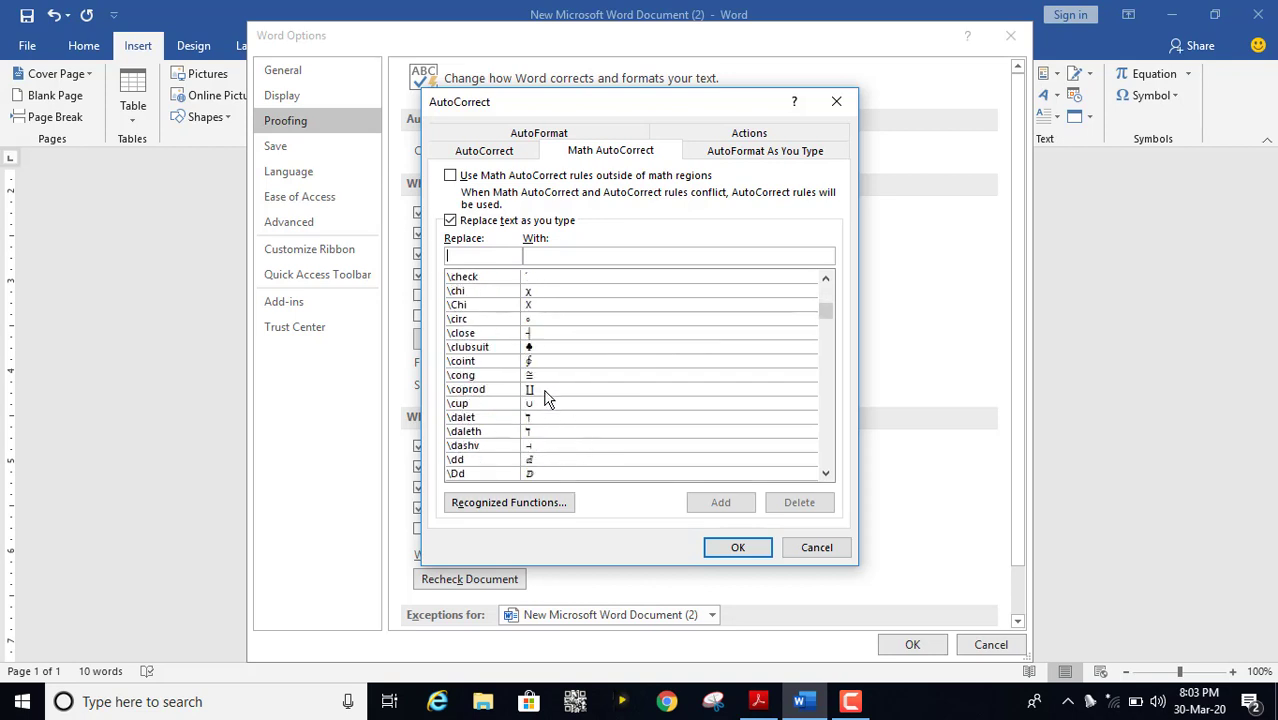
pyautogui.scroll(-3, 546, 397)
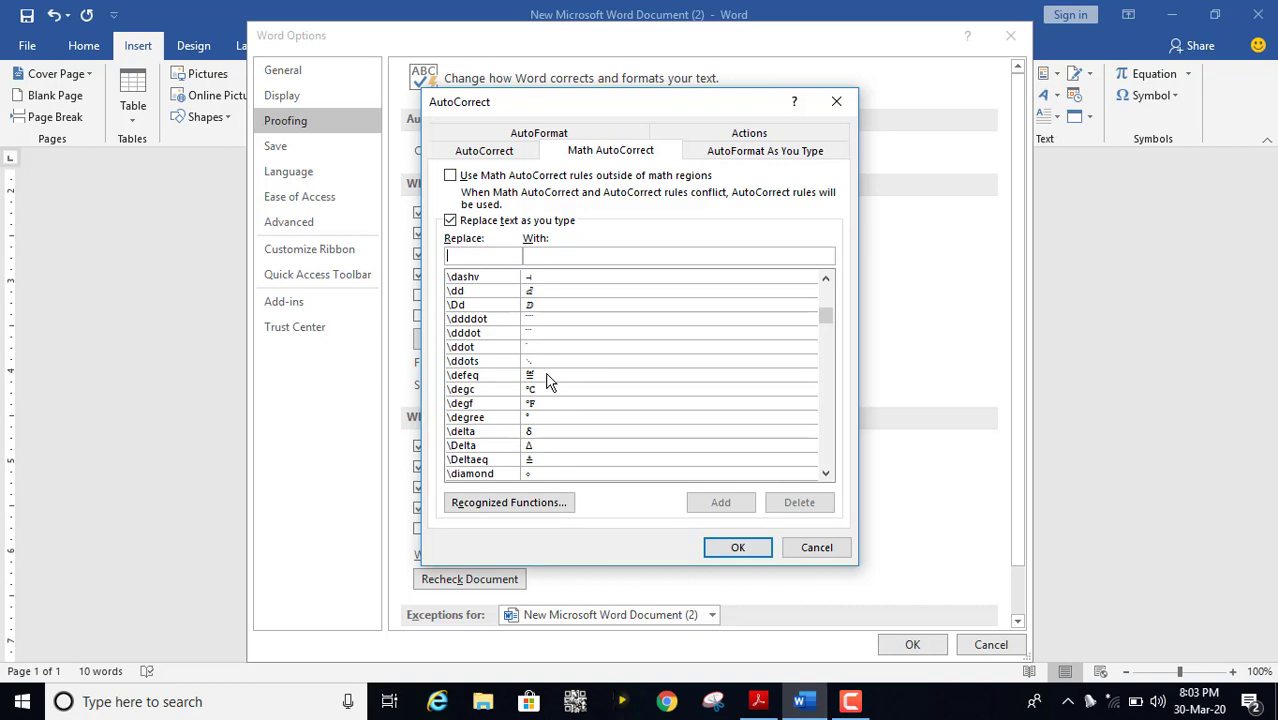
pyautogui.scroll(-2, 548, 385)
pyautogui.scroll(-3, 547, 386)
pyautogui.scroll(-5, 548, 386)
pyautogui.scroll(-5, 548, 386)
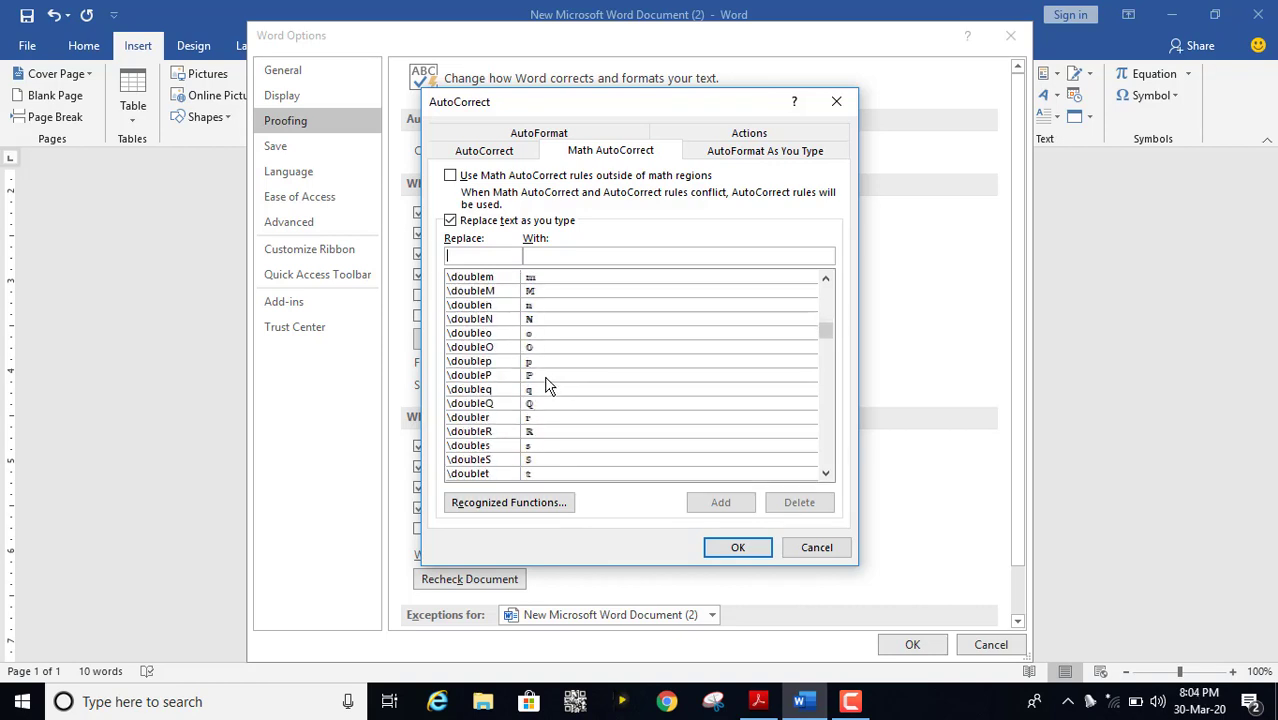
pyautogui.click(836, 101)
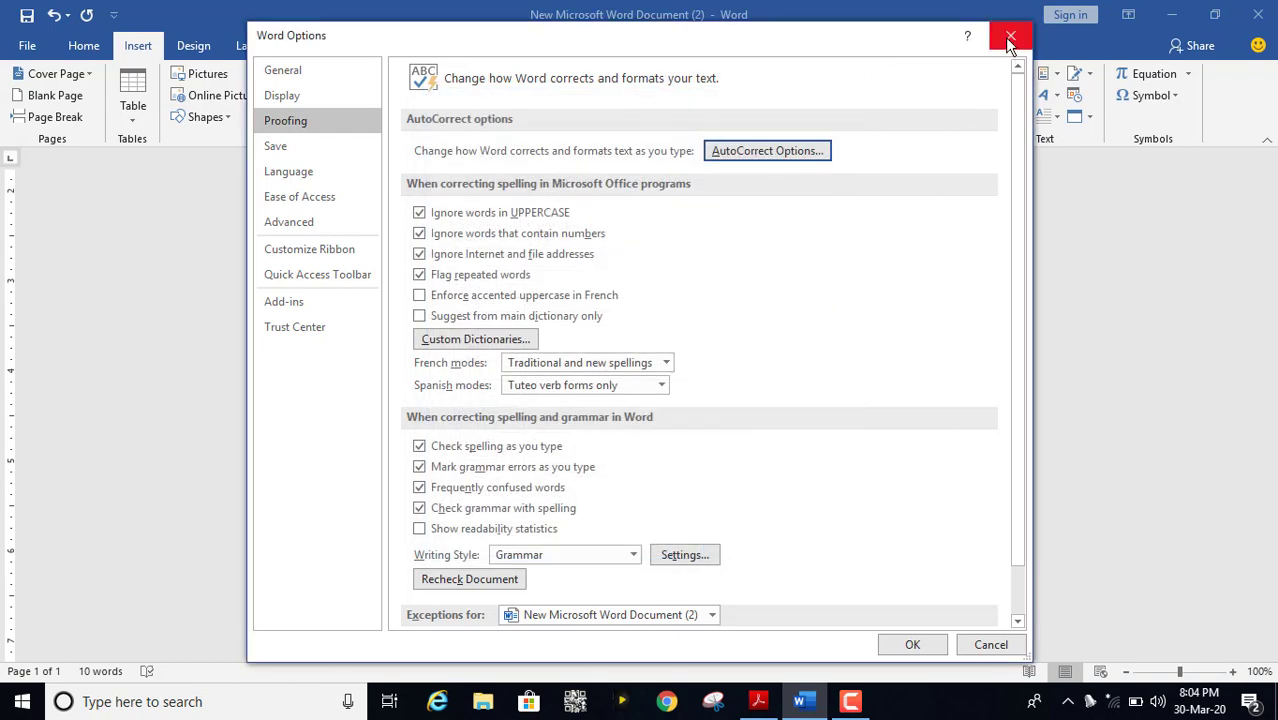
pyautogui.click(1009, 38)
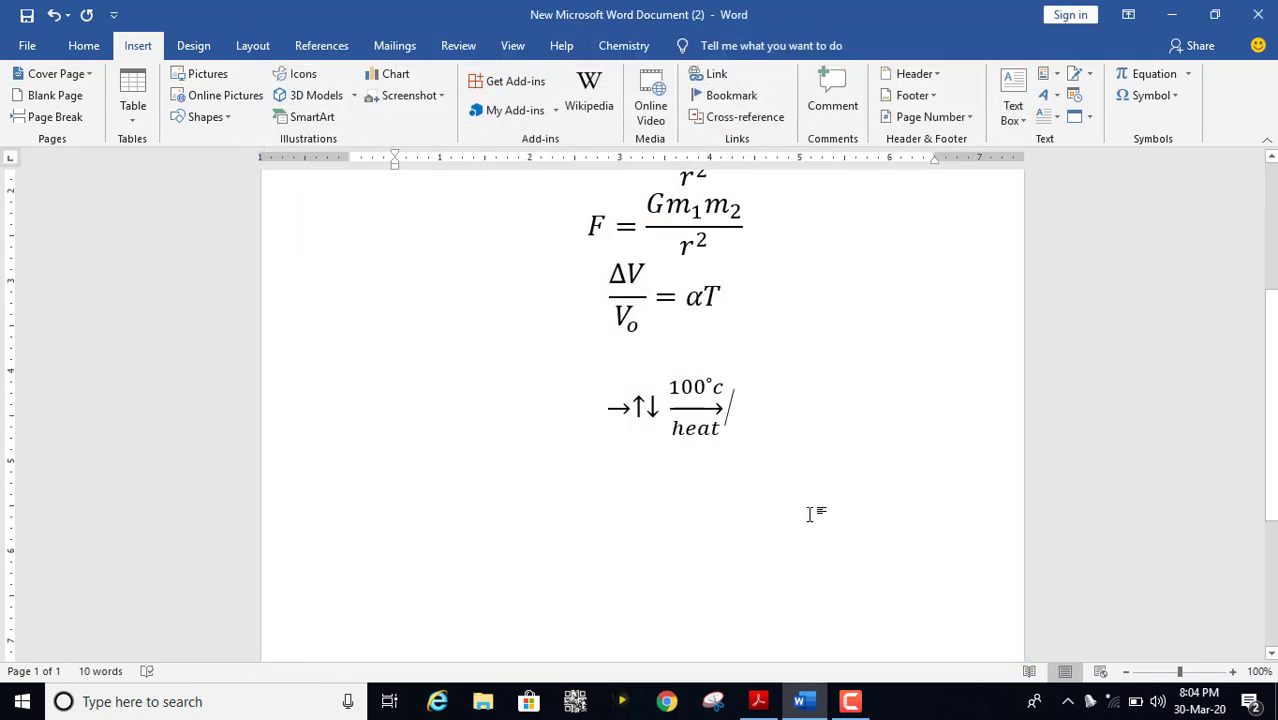
# Insert a × symbol on the empty line below the equation and select it
pyautogui.click(525, 518)
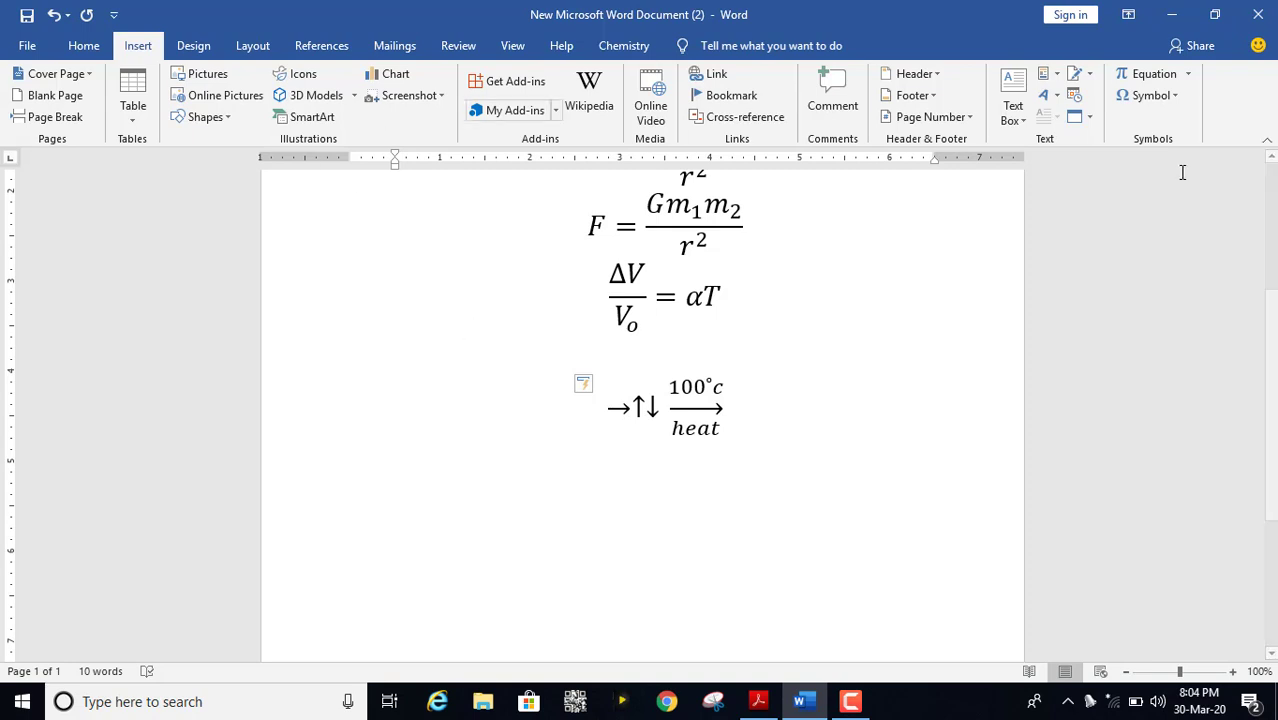
pyautogui.click(1160, 95)
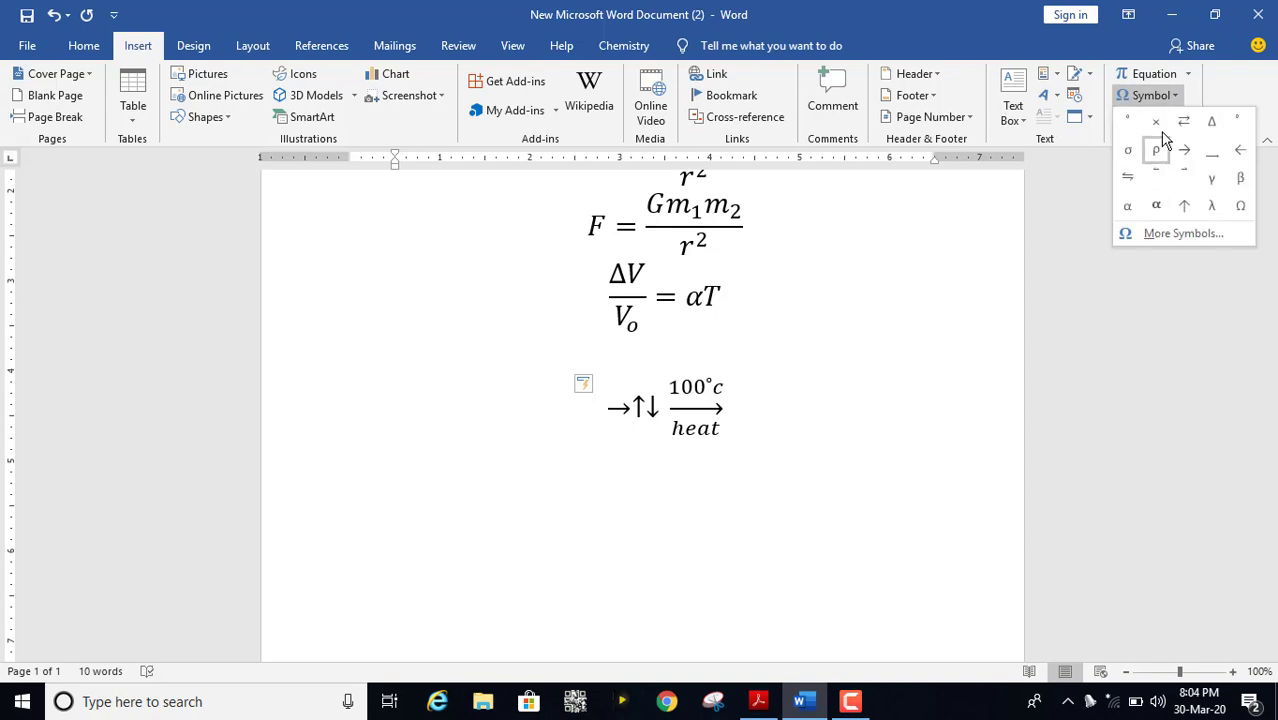
pyautogui.click(1155, 122)
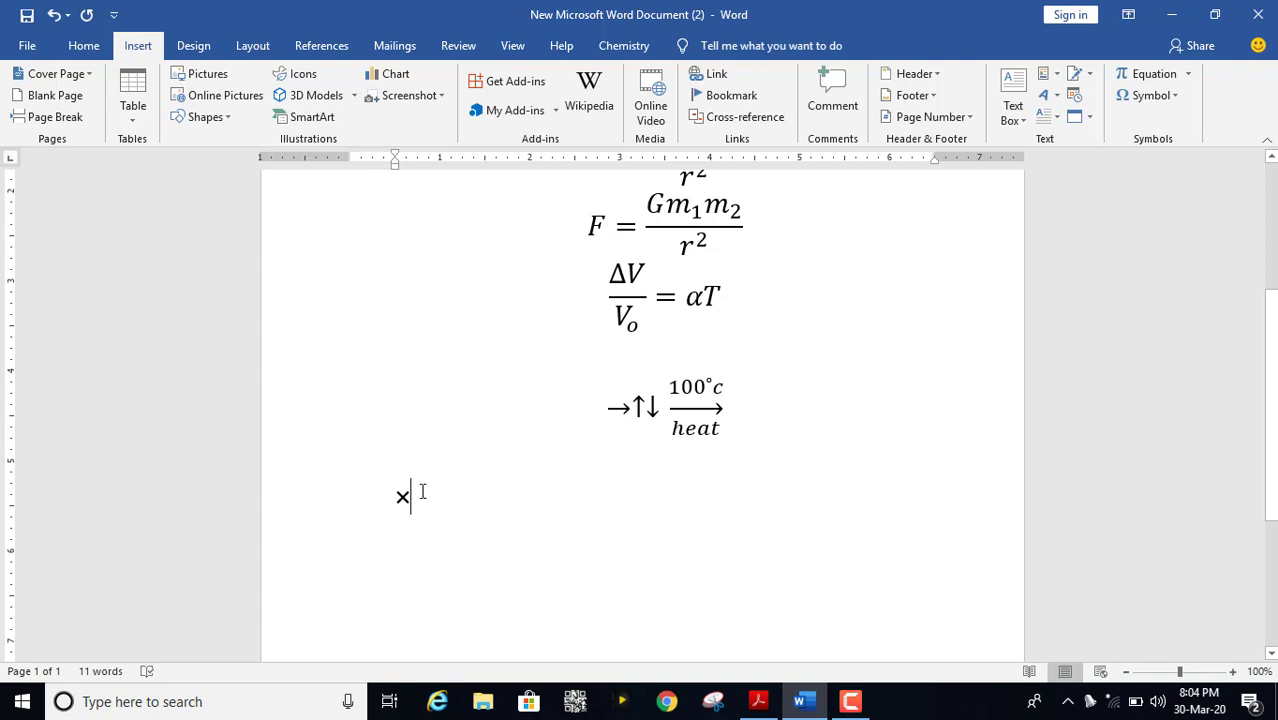
pyautogui.moveTo(422, 491); pyautogui.dragTo(378, 494)
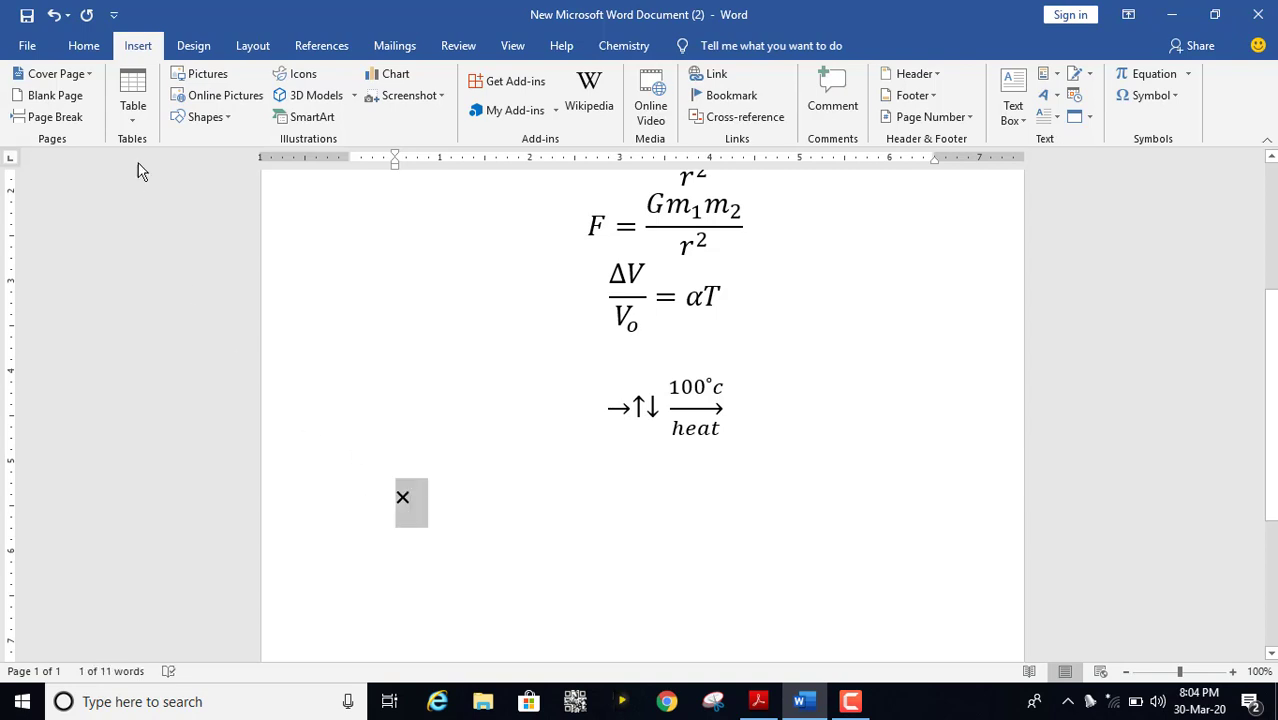
pyautogui.click(27, 45)
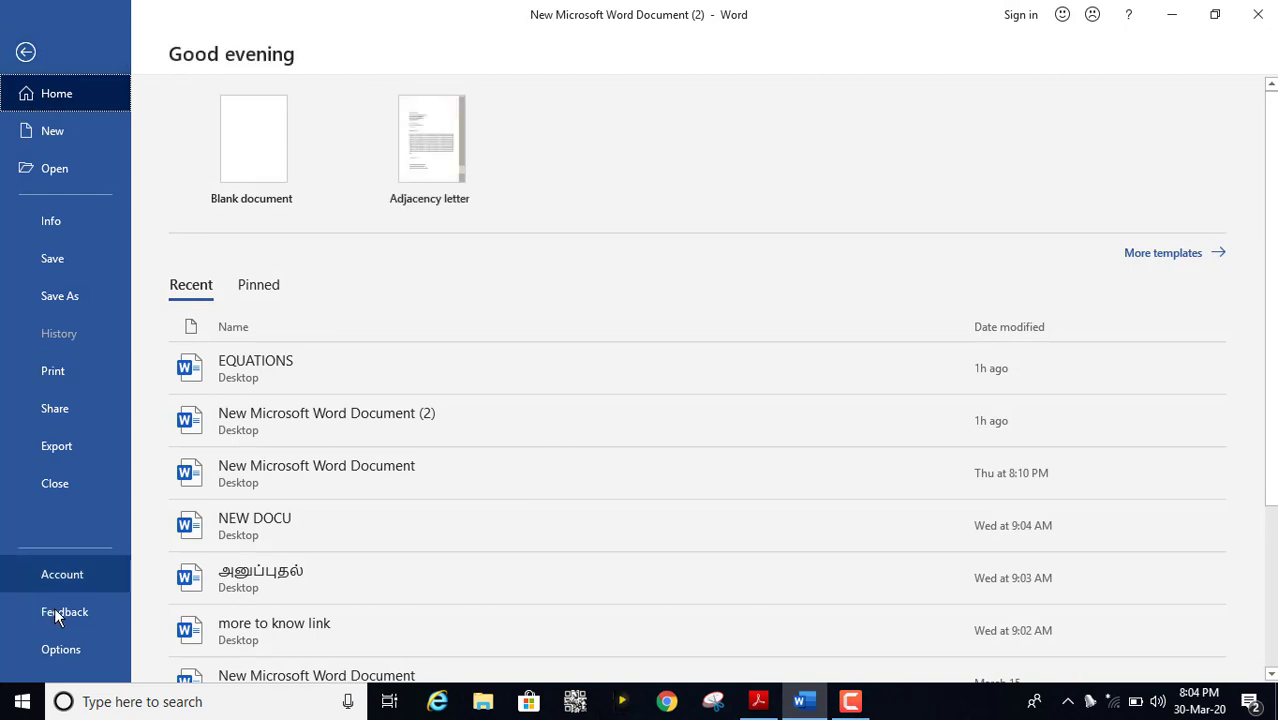
# Add a Math AutoCorrect entry \mltple producing ×, then delete the stray × from the document
pyautogui.click(67, 650)
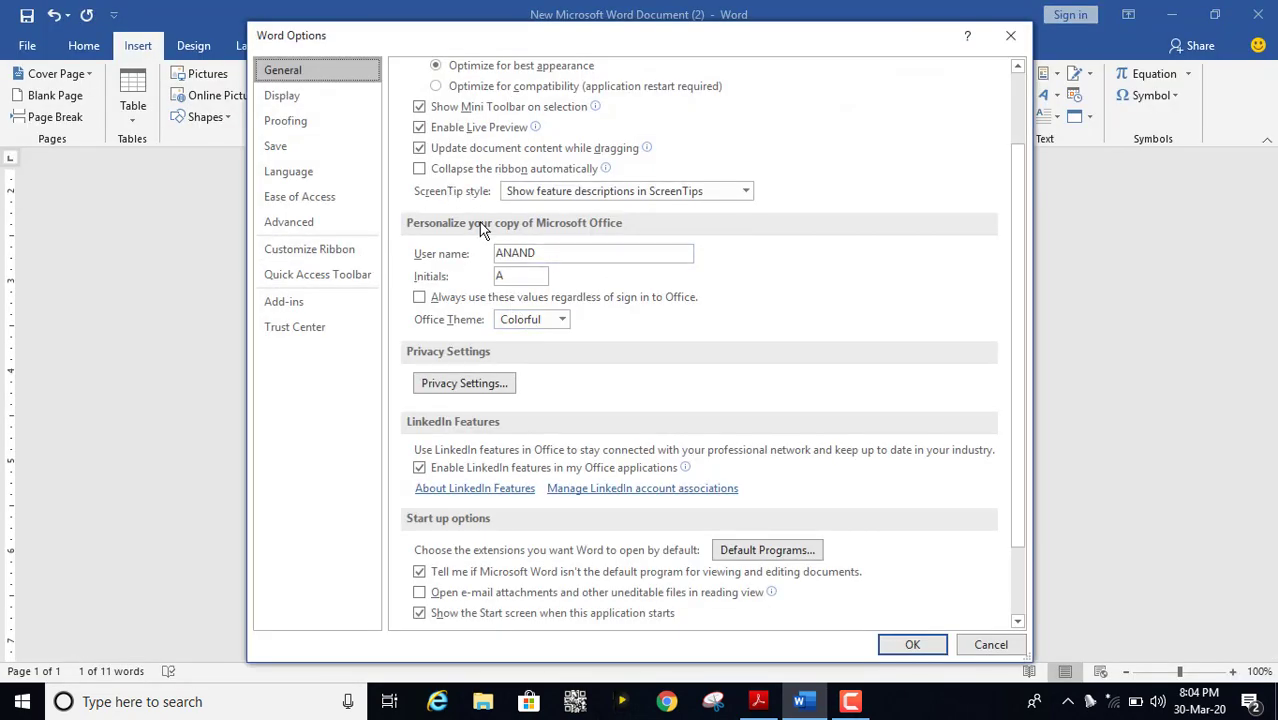
pyautogui.click(294, 130)
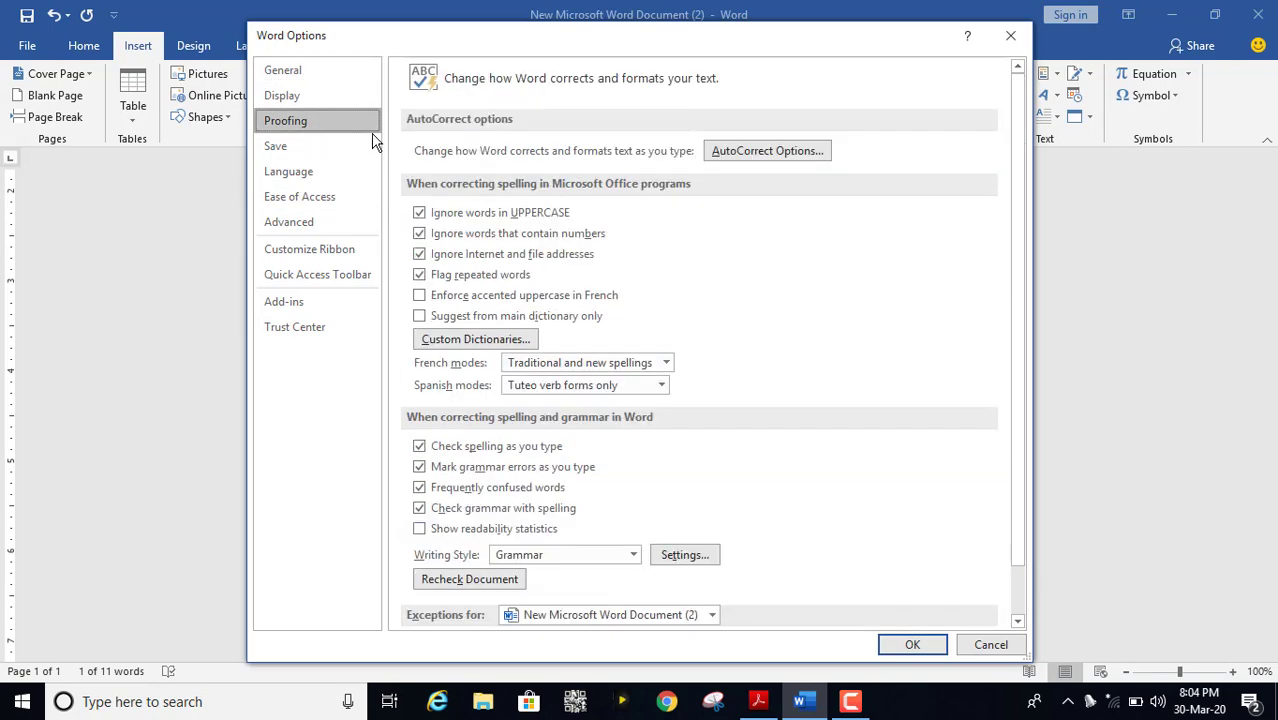
pyautogui.click(765, 150)
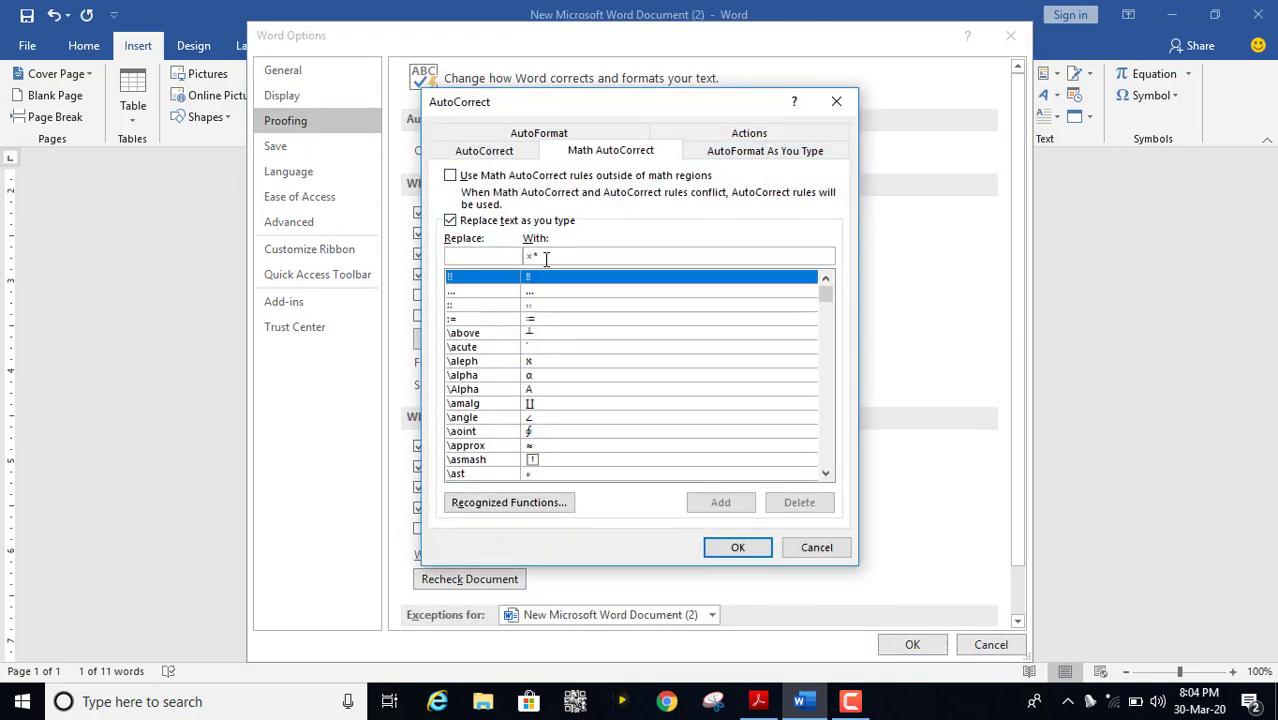
pyautogui.press('Tab')
pyautogui.click(551, 256)
pyautogui.write('\\')
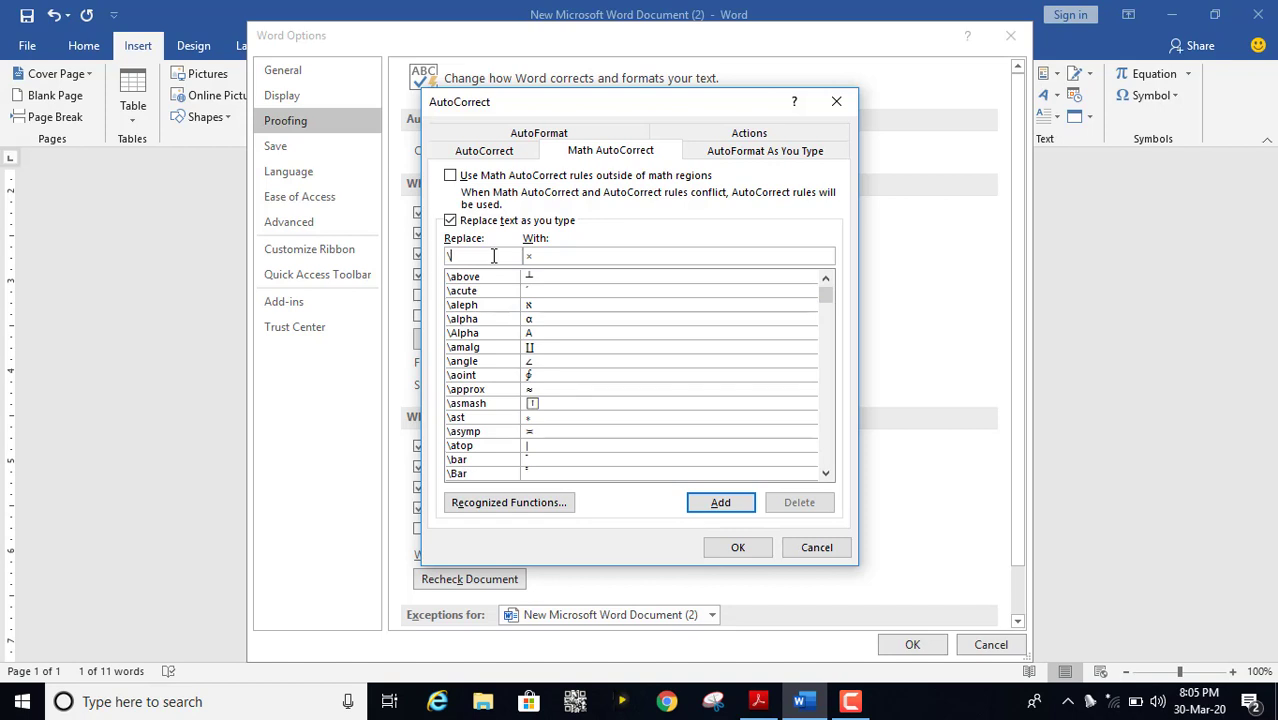
pyautogui.write('mltp')
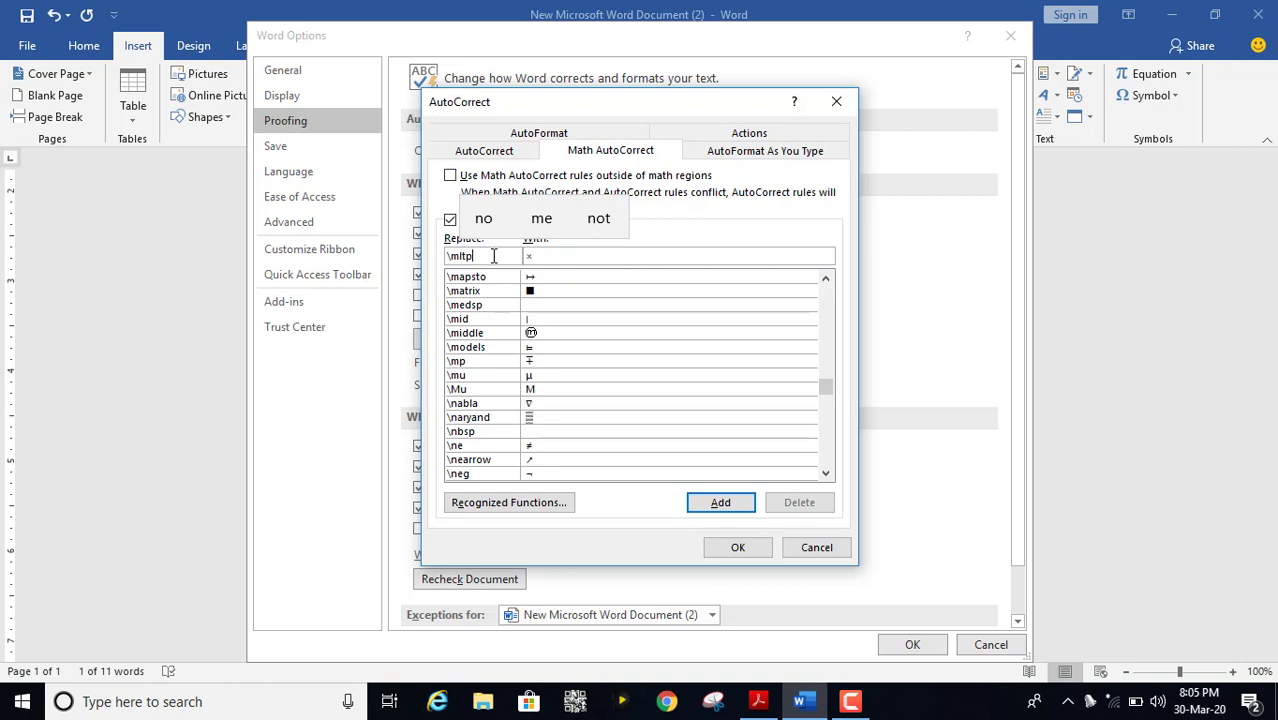
pyautogui.write('le')
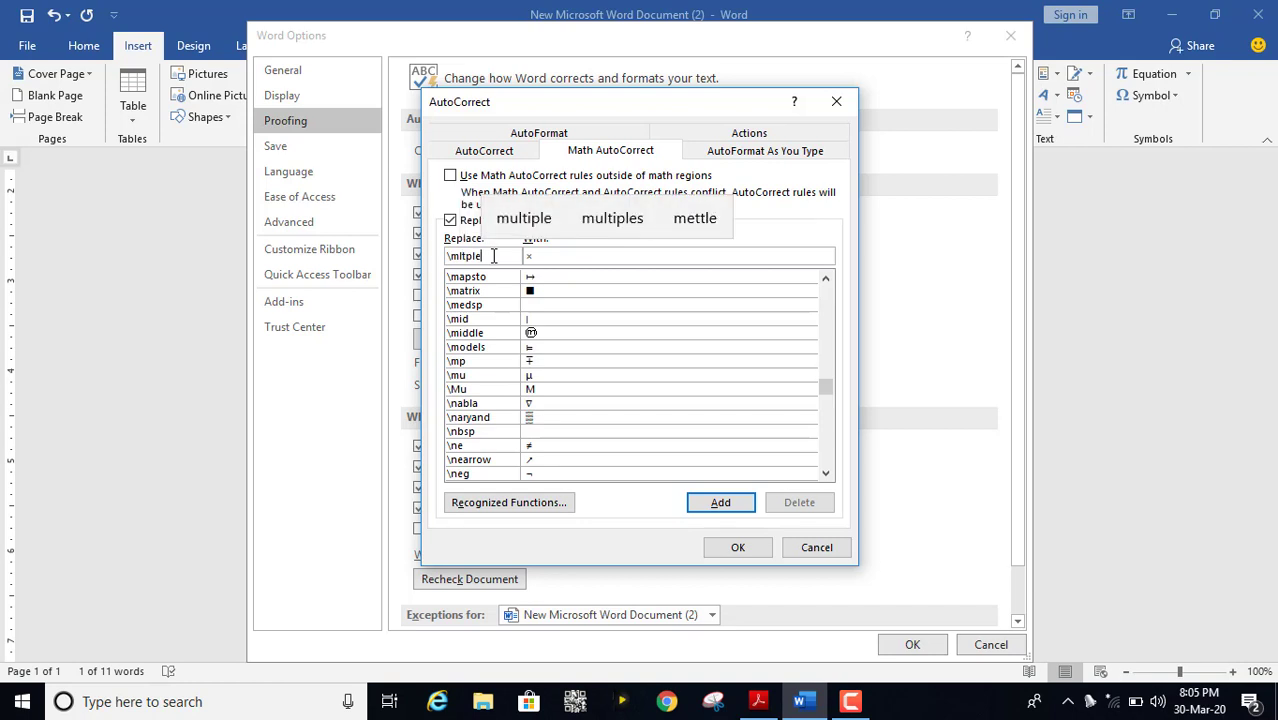
pyautogui.click(724, 500)
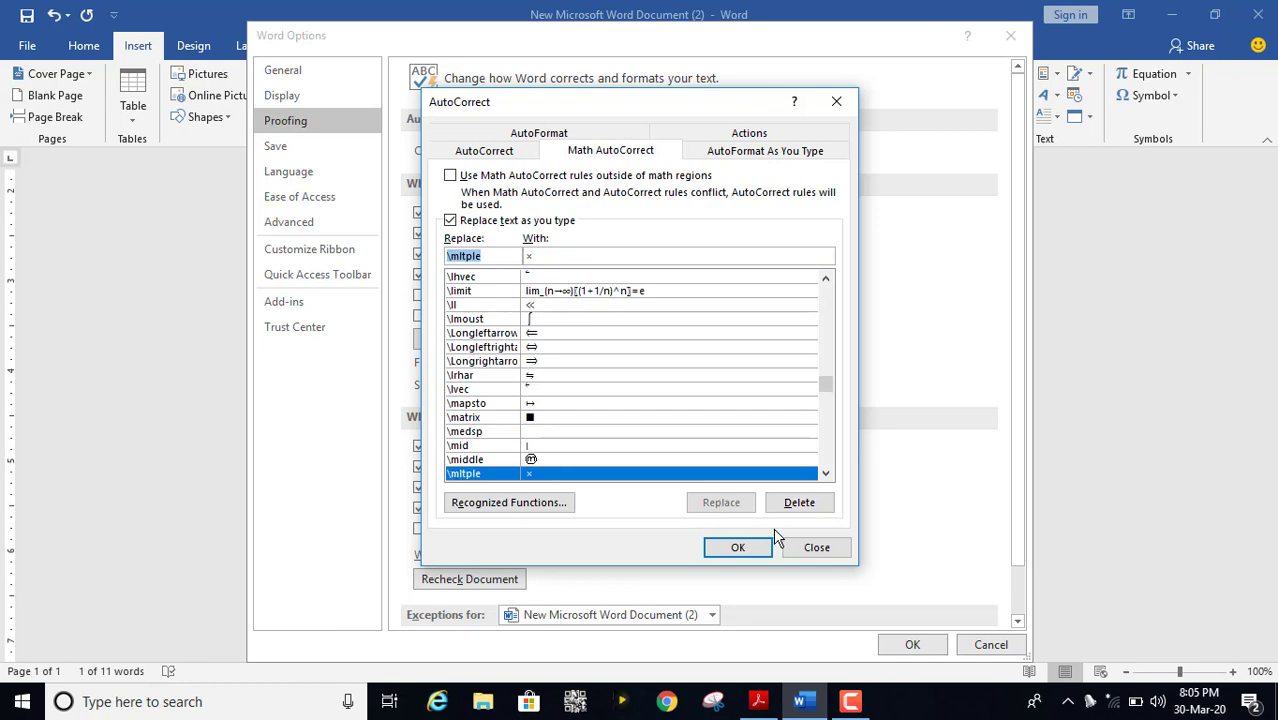
pyautogui.click(747, 548)
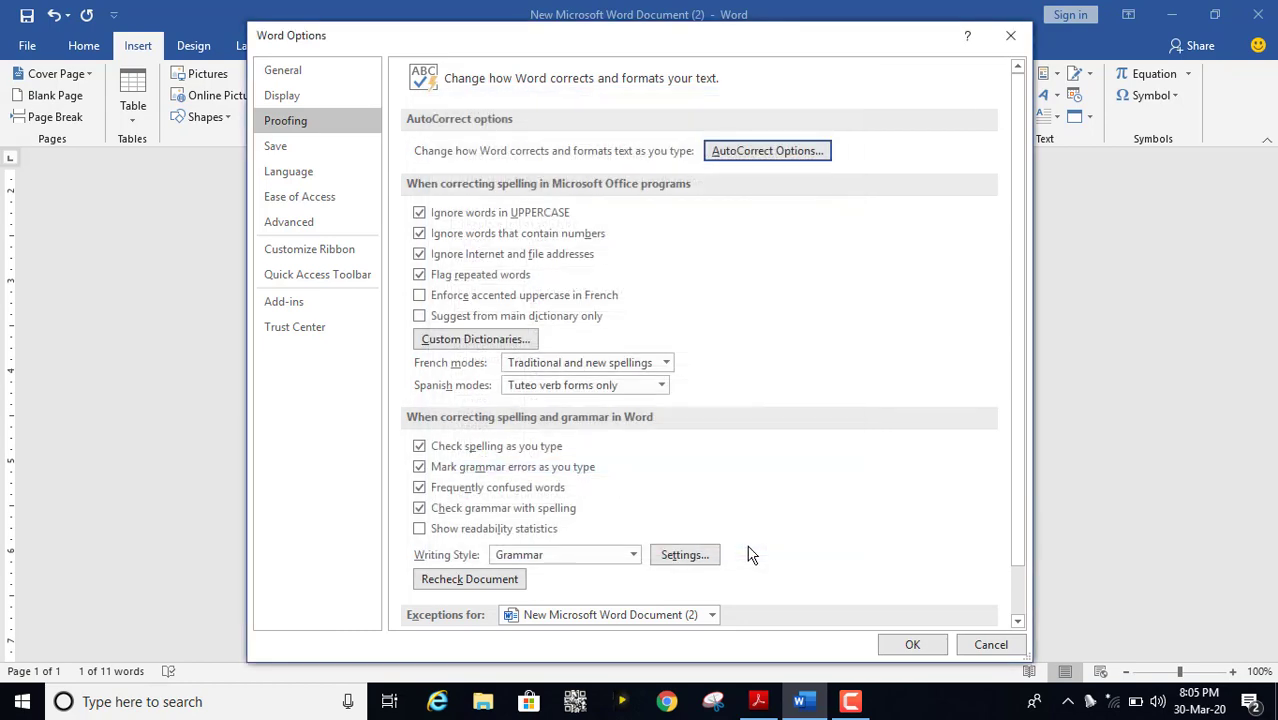
pyautogui.press('Return')
pyautogui.press('BackSpace')
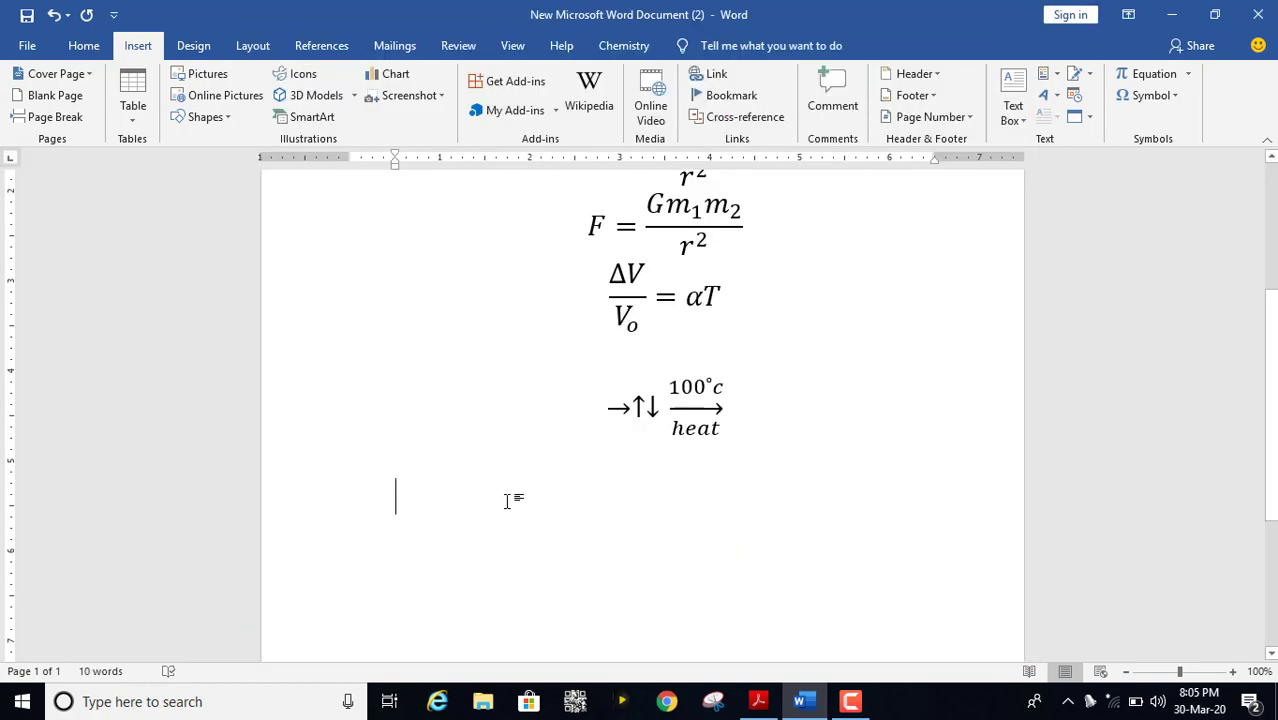
# Insert a new equation x × y, using \mltple to produce the × sign
pyautogui.hotkey('alt', '=')
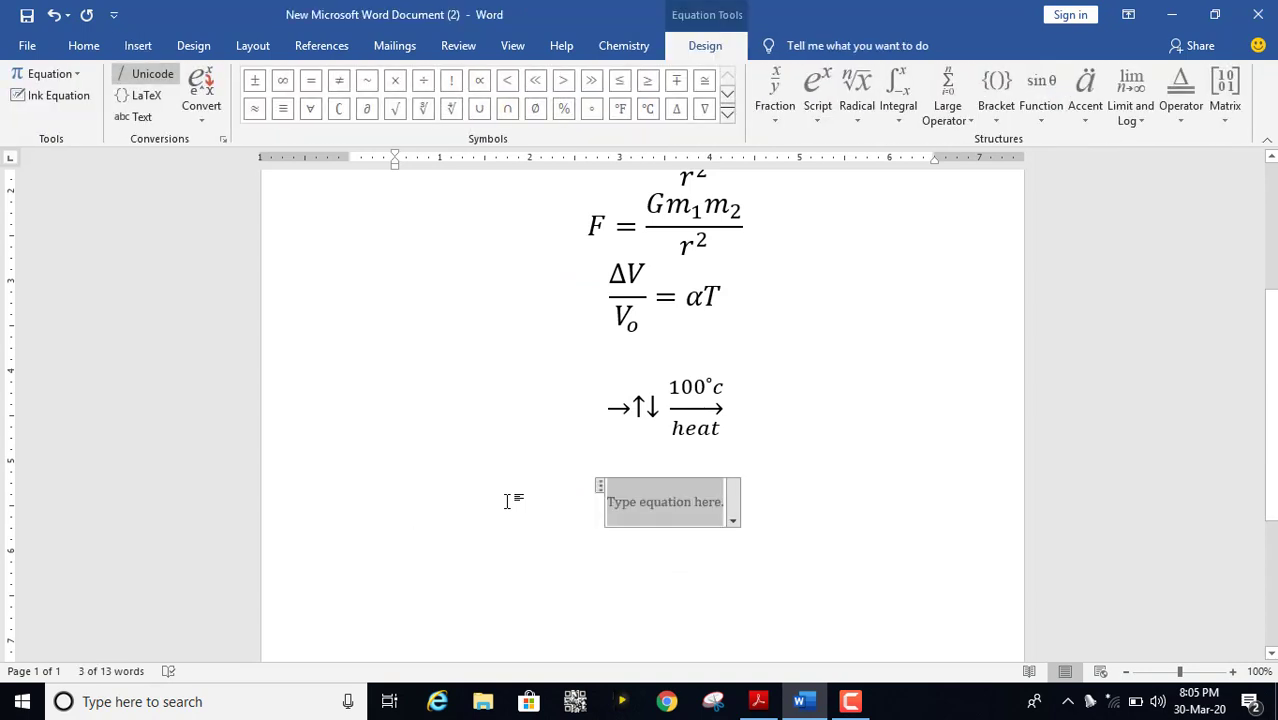
pyautogui.write('x ')
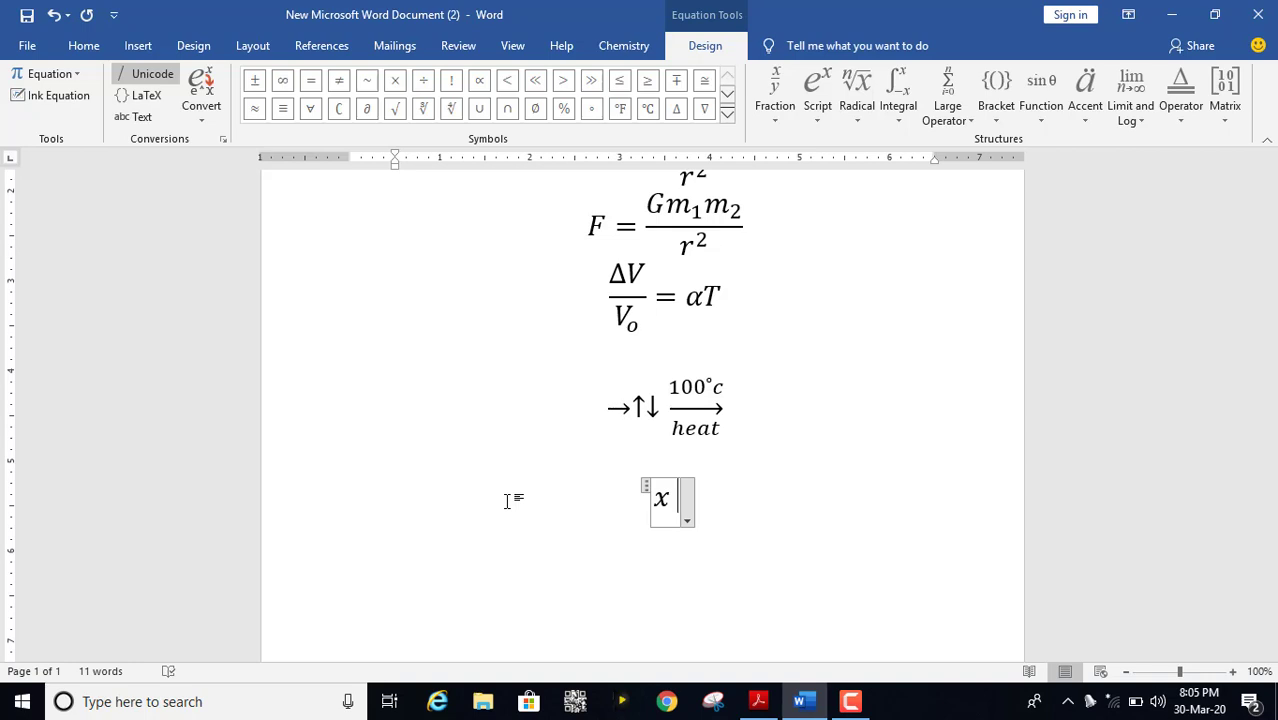
pyautogui.write('\\')
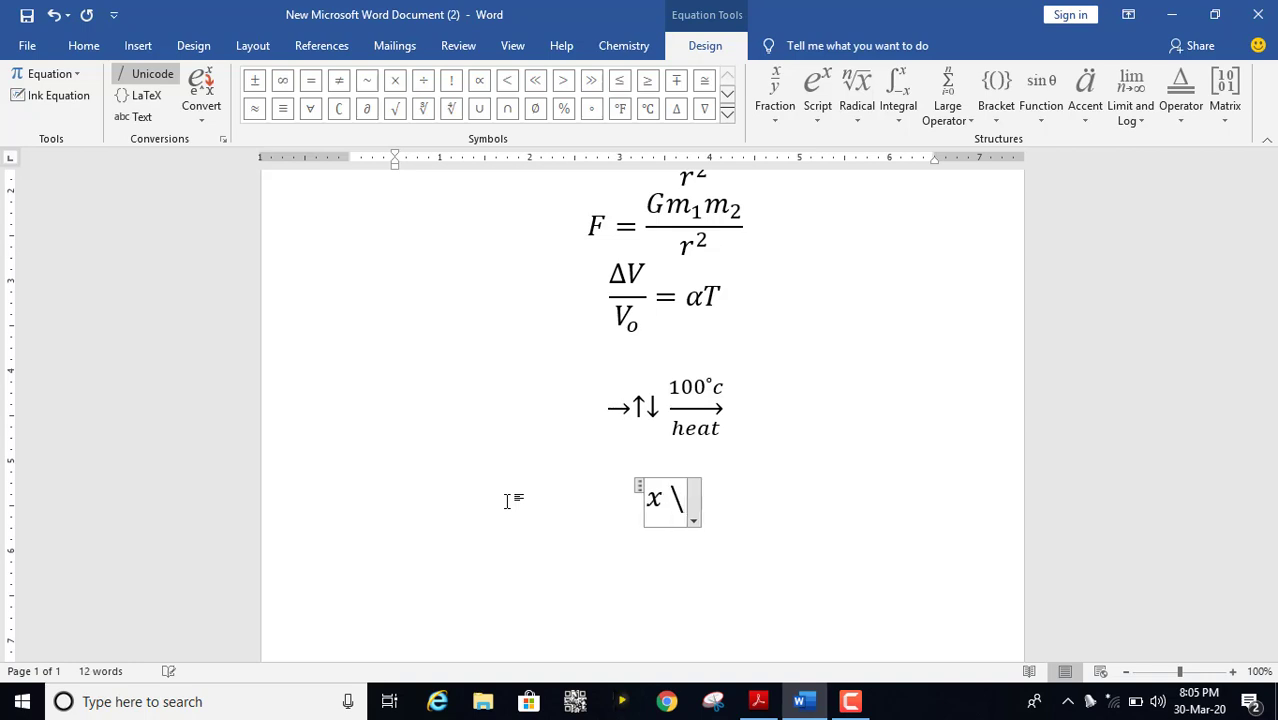
pyautogui.write('mltpl')
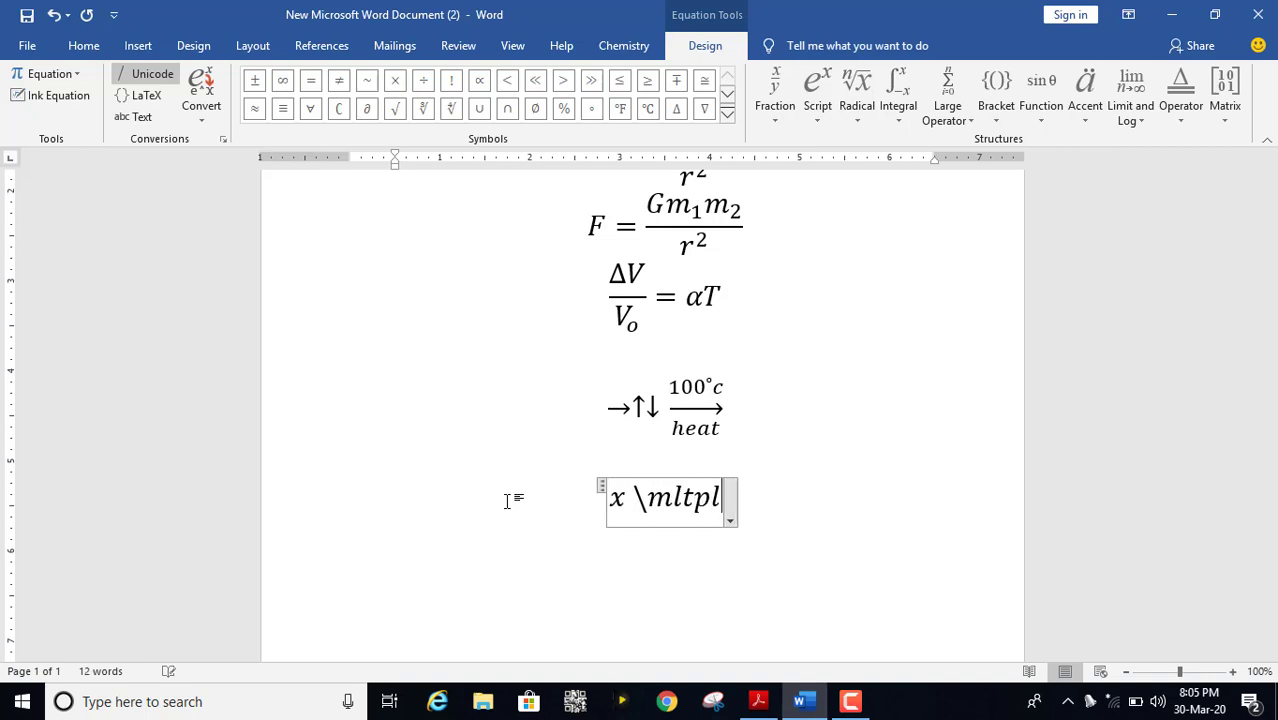
pyautogui.write('e')
pyautogui.press('space')
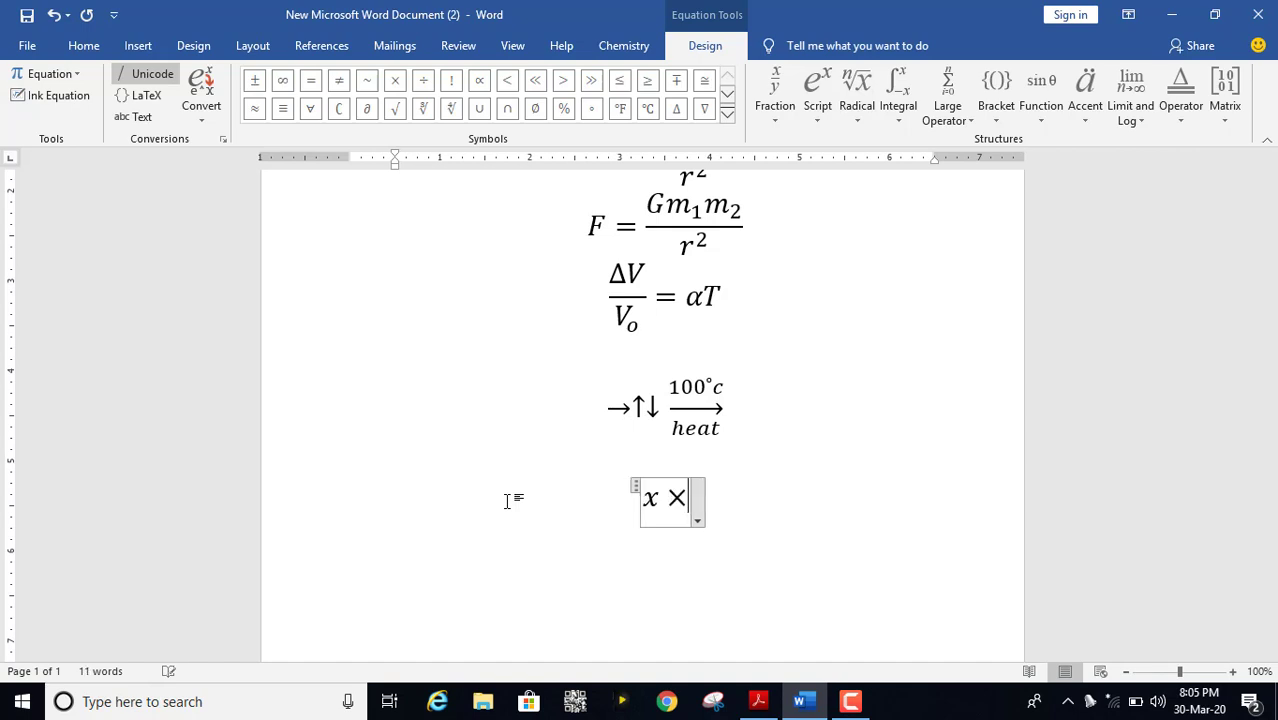
pyautogui.write('y')
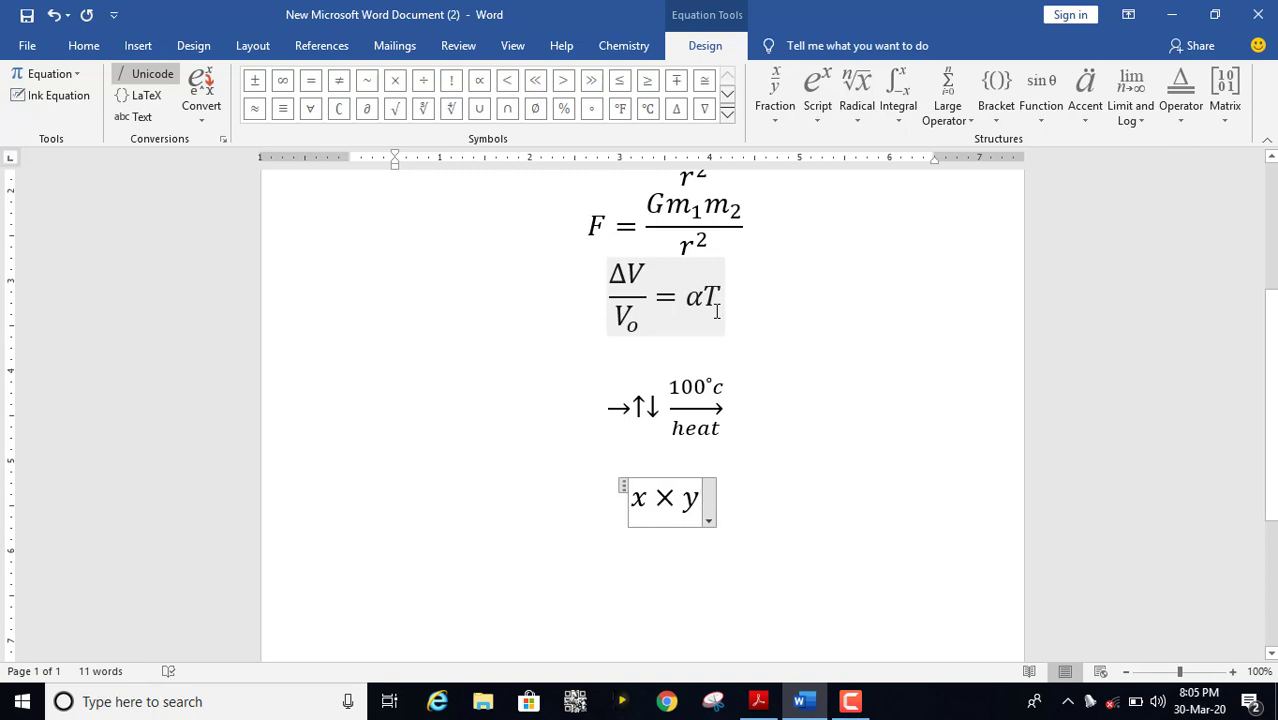
# Replace the × with \propto so the equation reads x ∝ y
pyautogui.click(666, 500)
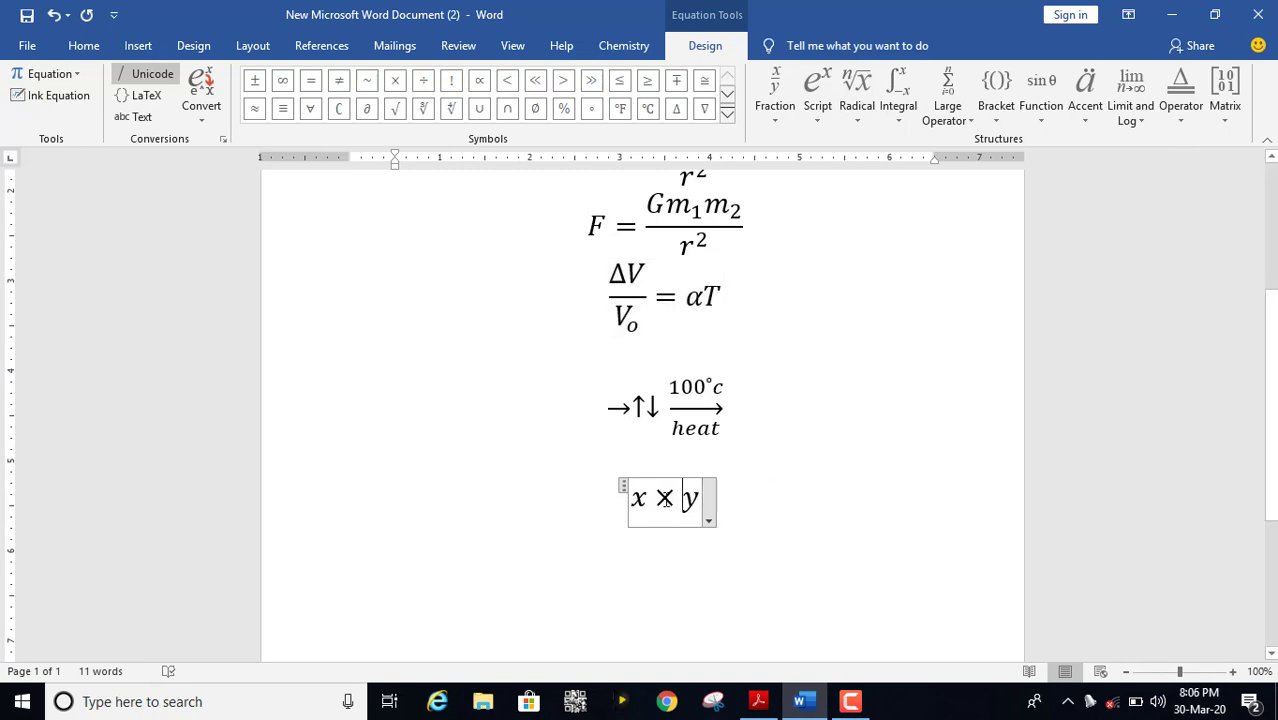
pyautogui.doubleClick(666, 500)
pyautogui.write('\\')
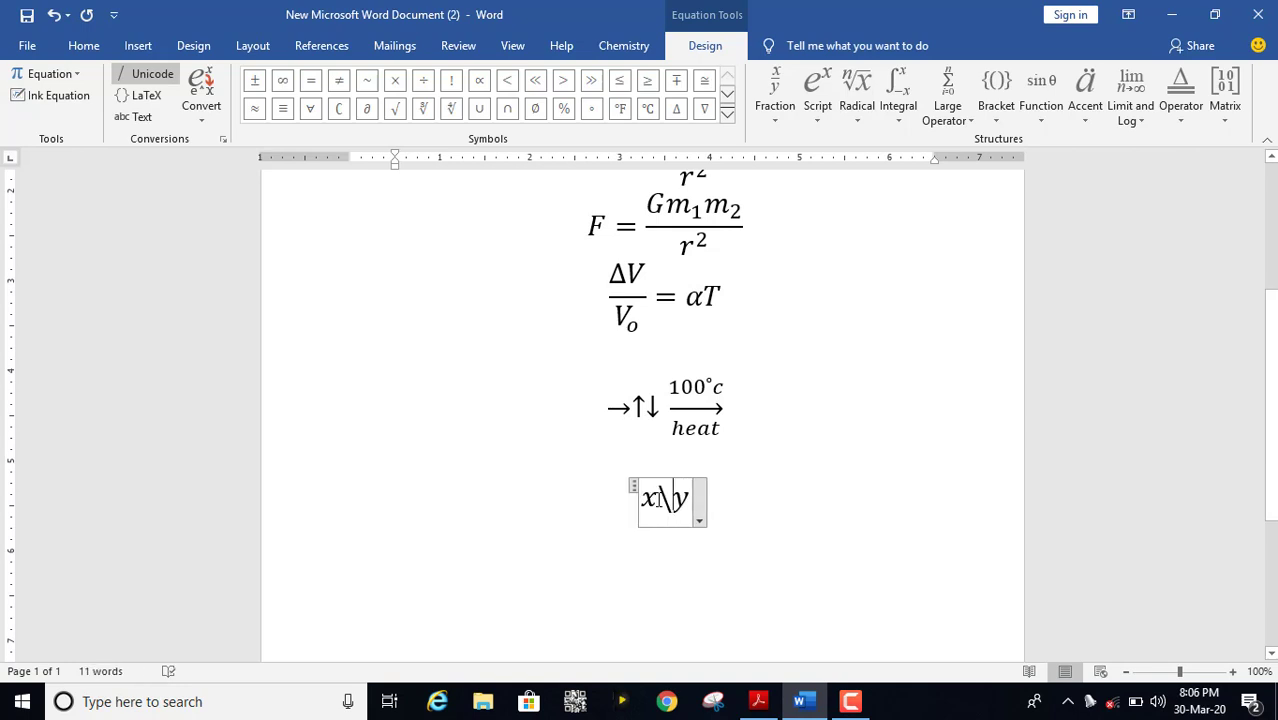
pyautogui.write('prop')
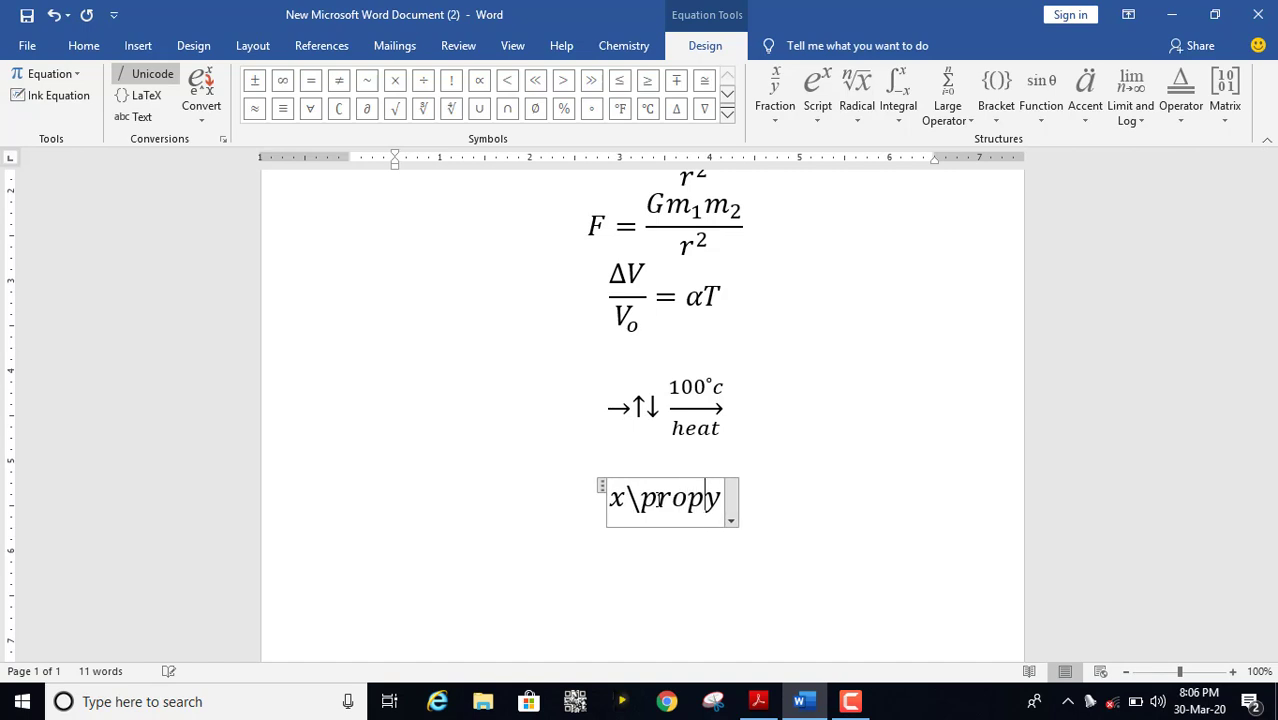
pyautogui.write('to')
pyautogui.press('space')
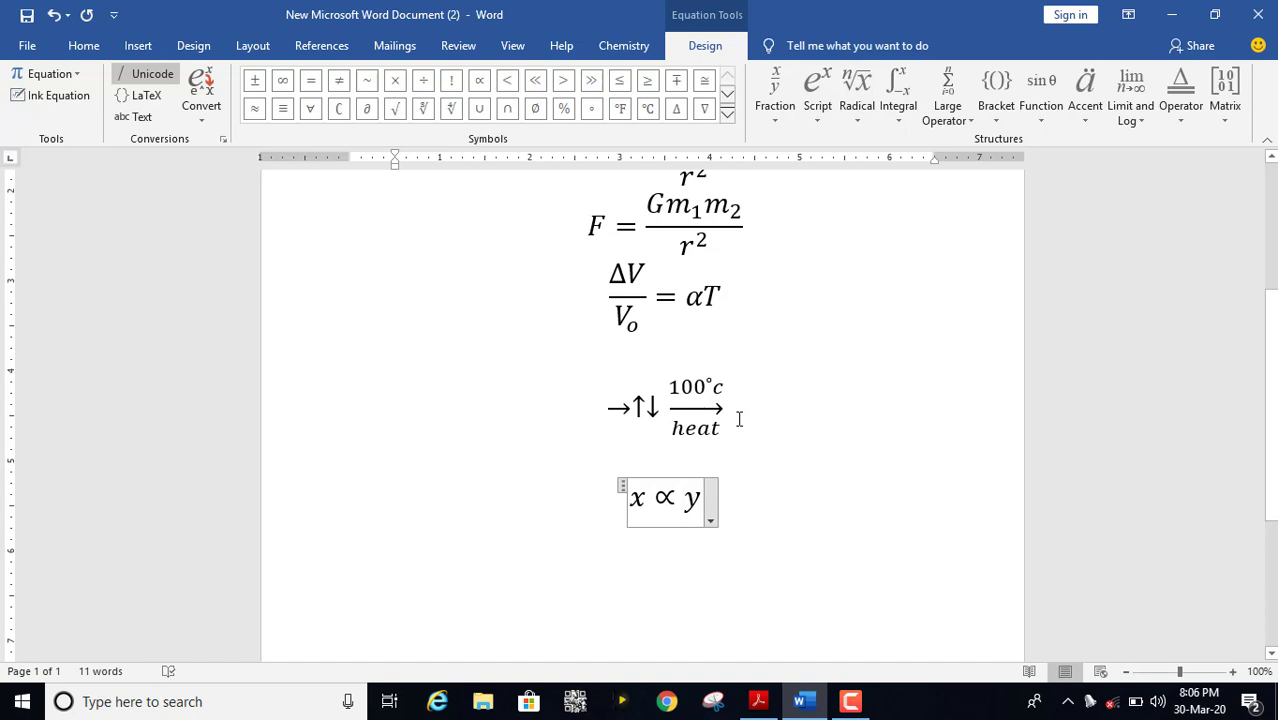
pyautogui.scroll(3, 739, 419)
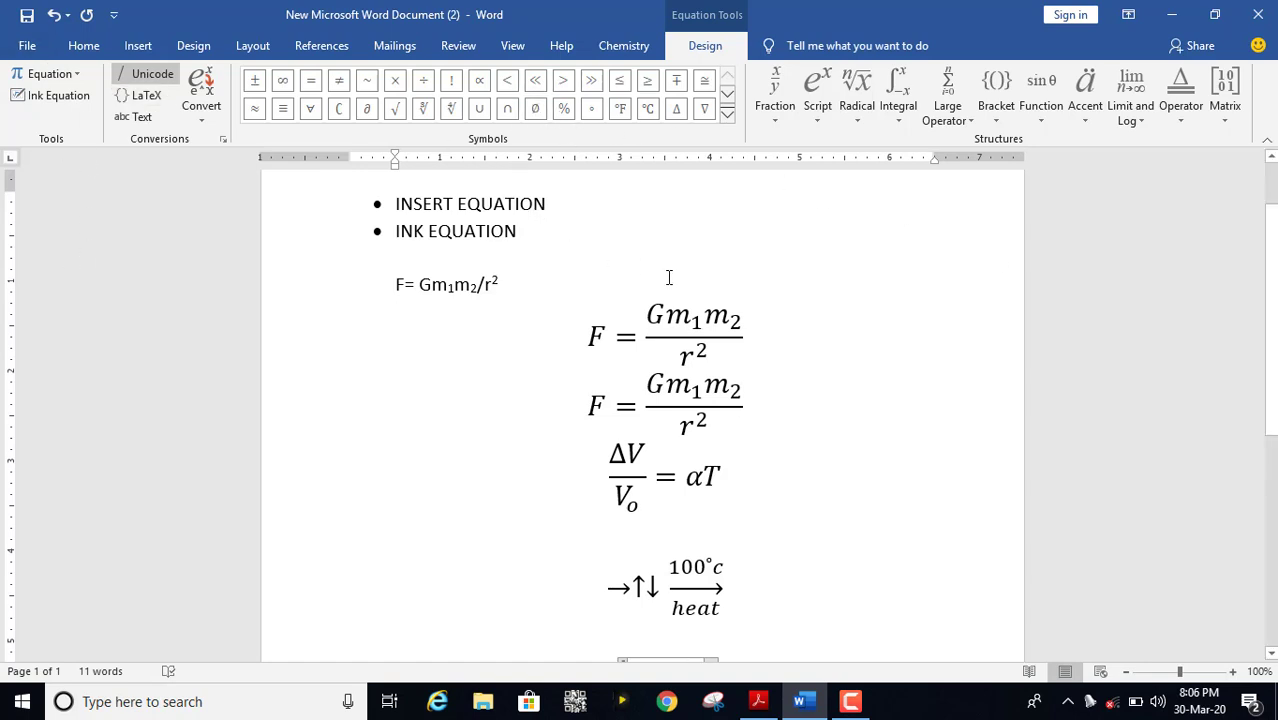
# Reopen the Math AutoCorrect replacement list from Word's Proofing options
pyautogui.scroll(-4, 669, 277)
pyautogui.click(27, 45)
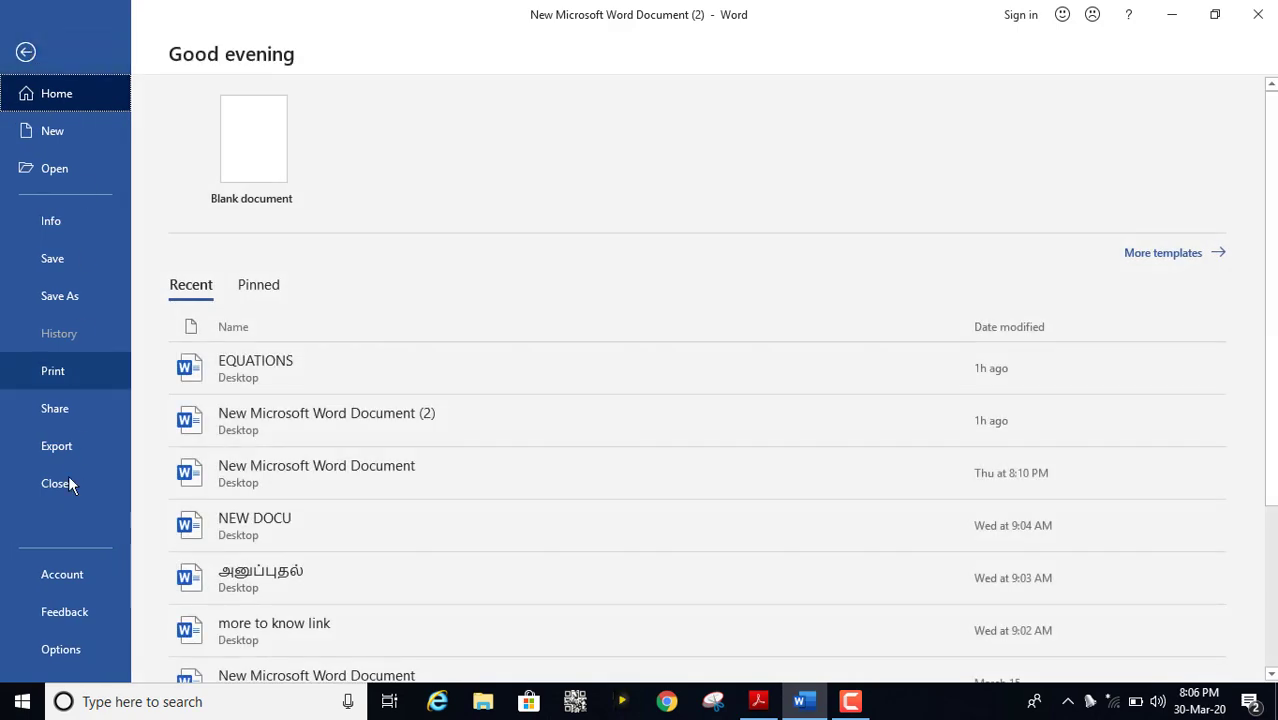
pyautogui.click(62, 650)
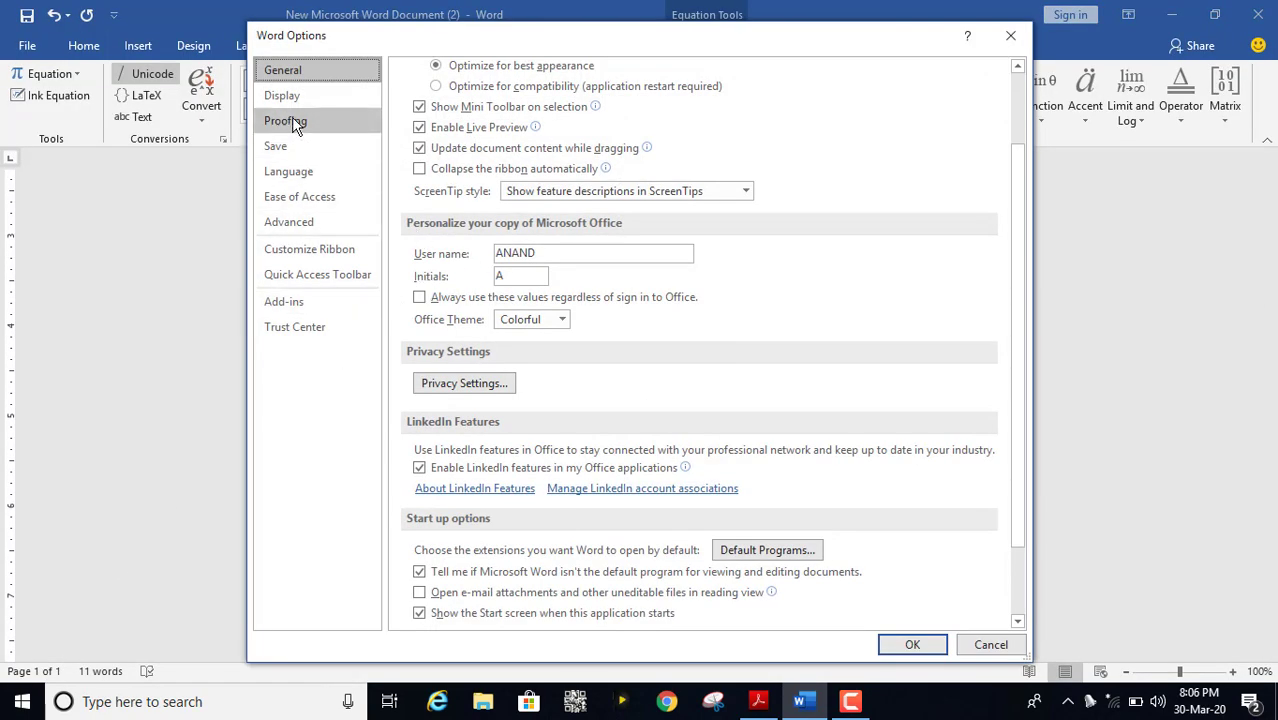
pyautogui.click(286, 121)
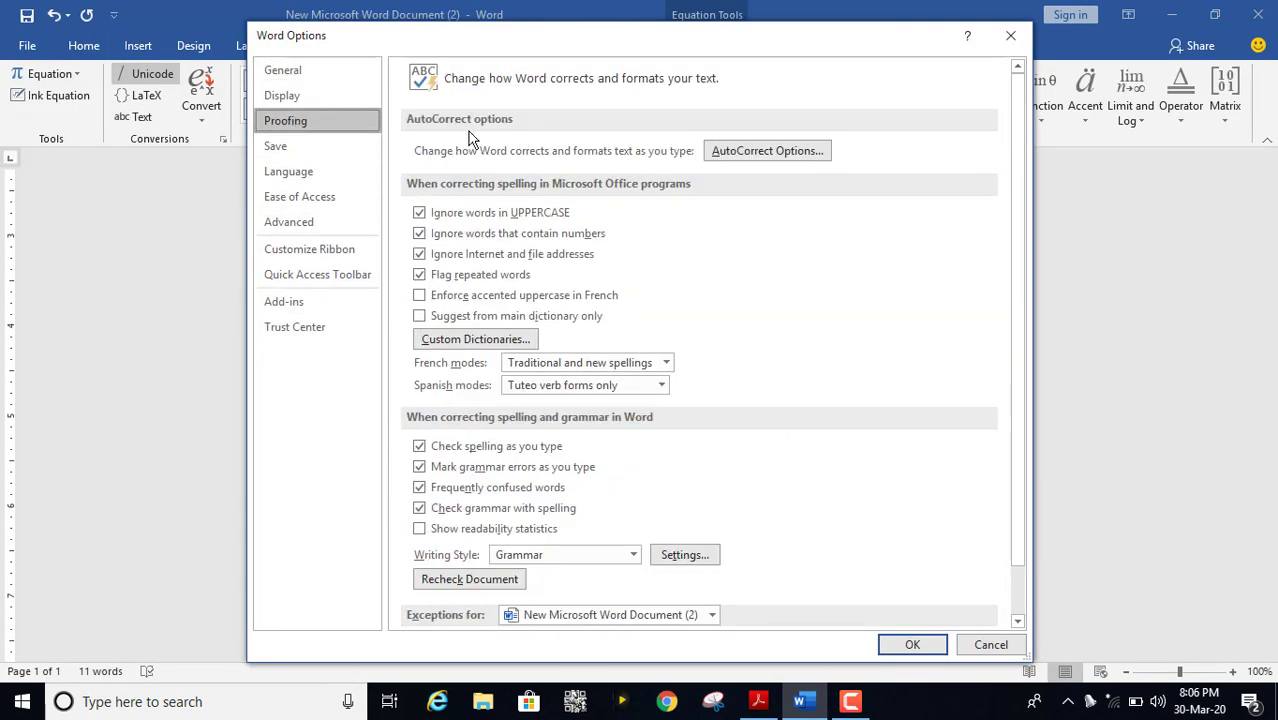
pyautogui.click(745, 155)
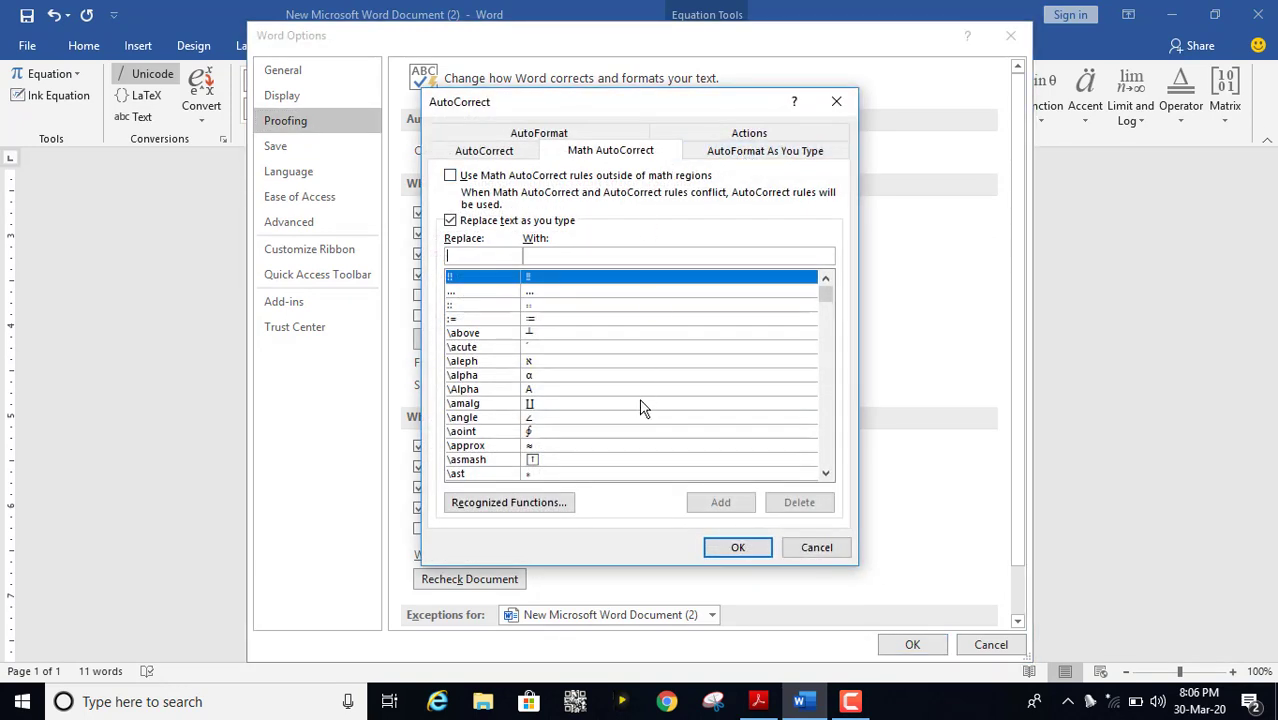